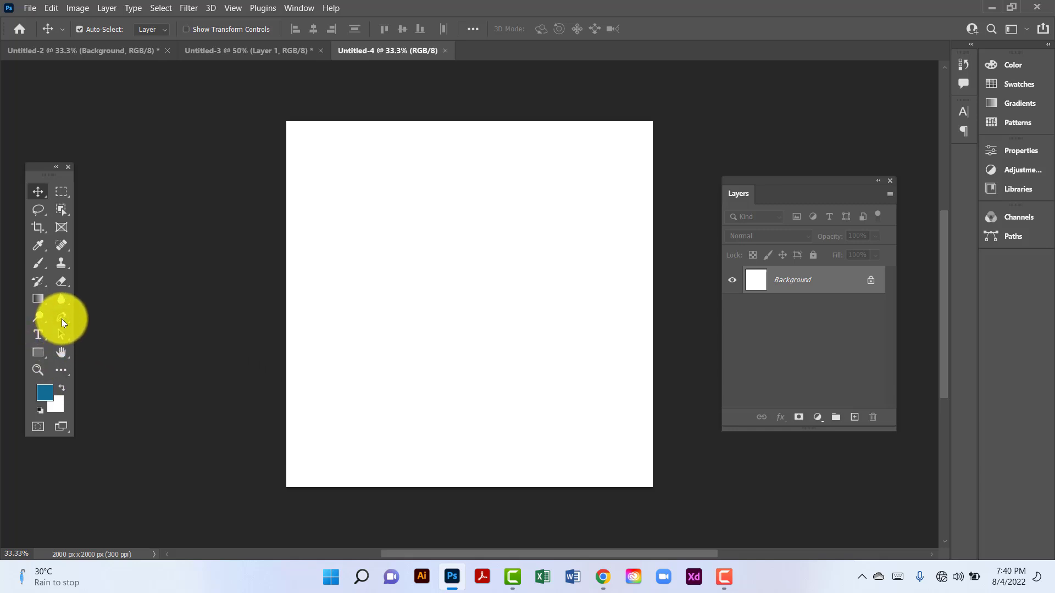
# Set up the Pen tool in Shape mode with the fill colour 106c94
pyautogui.click(62, 318)
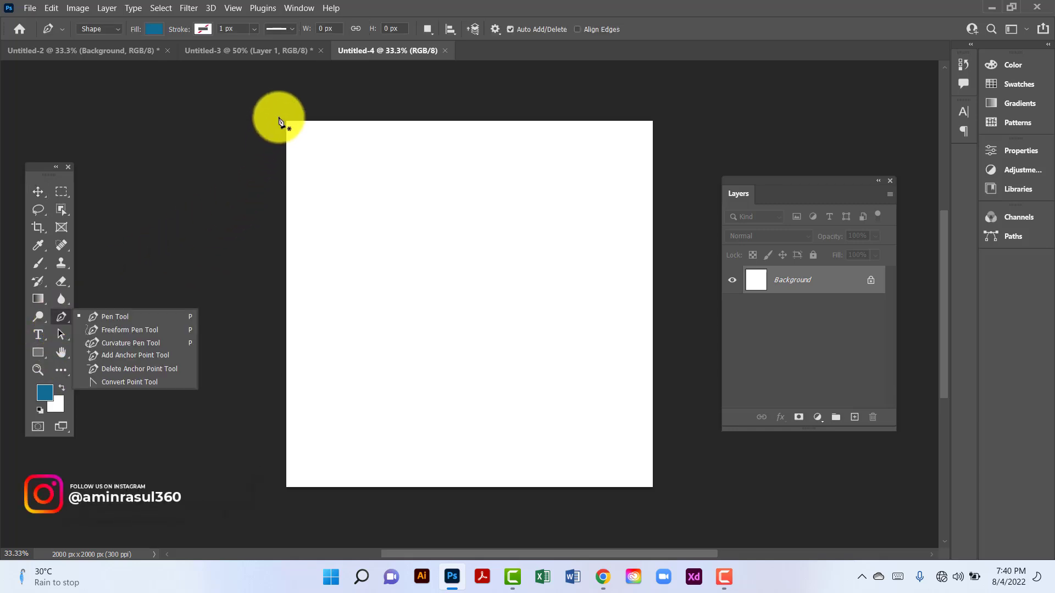
pyautogui.click(118, 29)
pyautogui.click(117, 40)
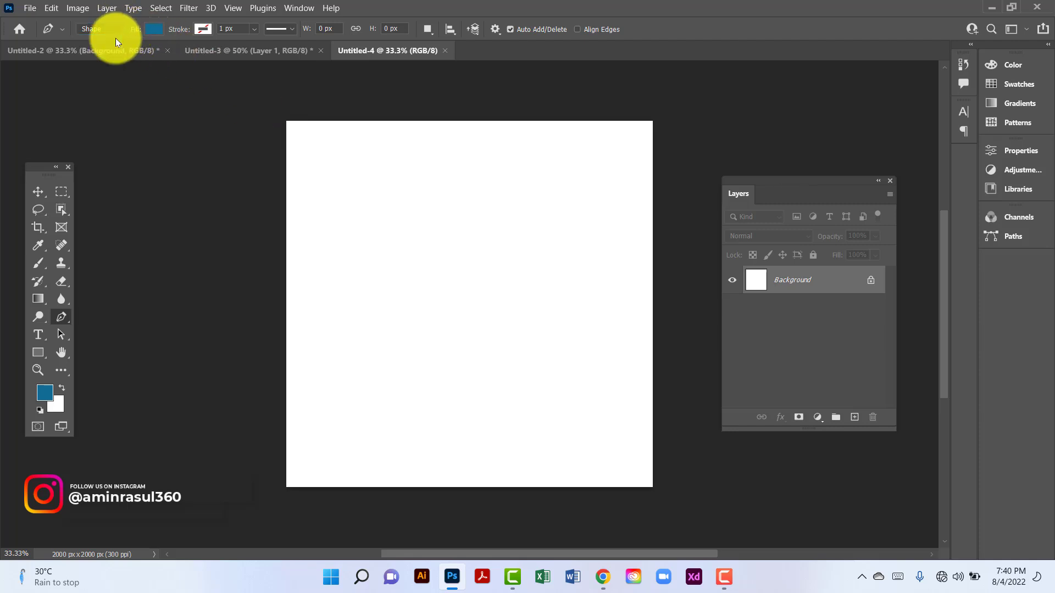
pyautogui.click(149, 31)
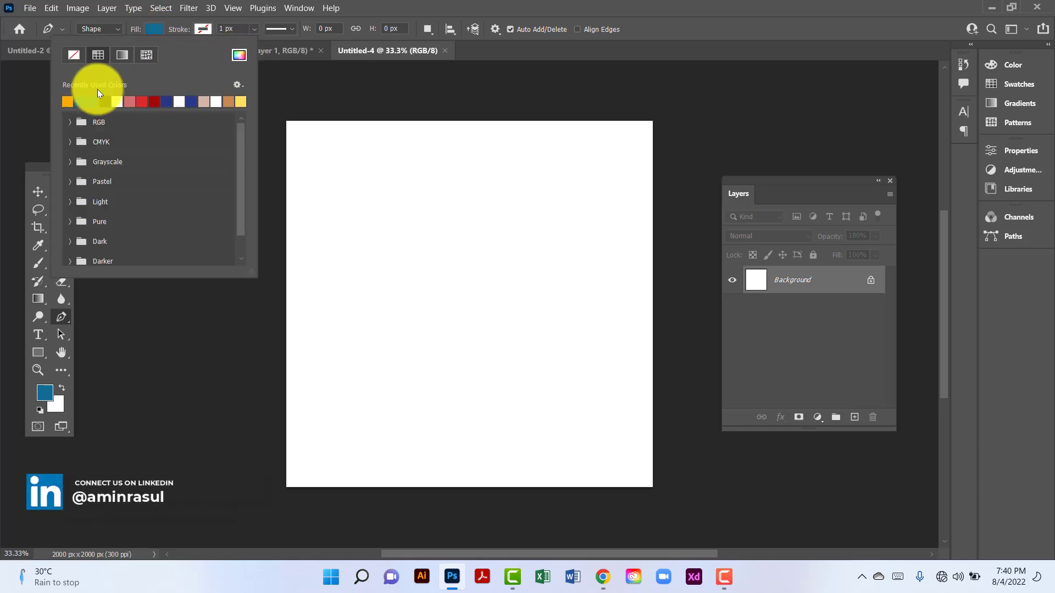
pyautogui.click(238, 54)
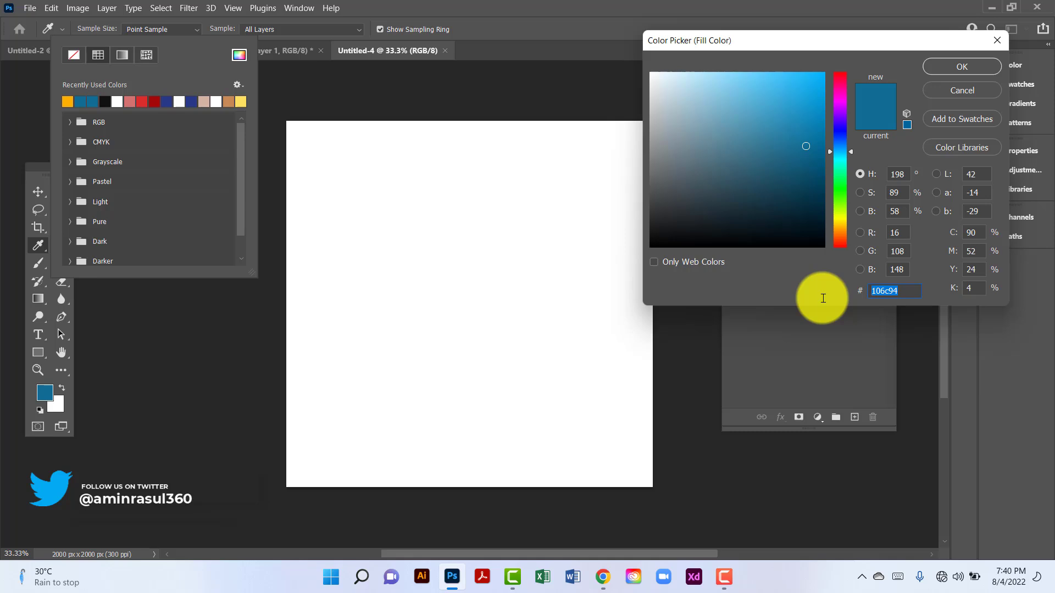
pyautogui.click(954, 68)
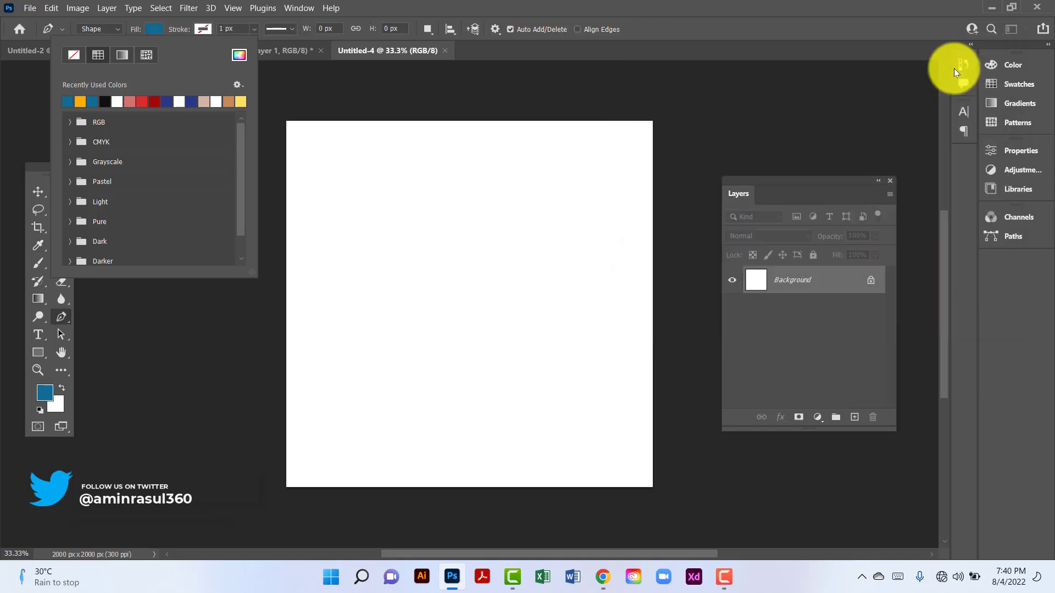
pyautogui.click(282, 121)
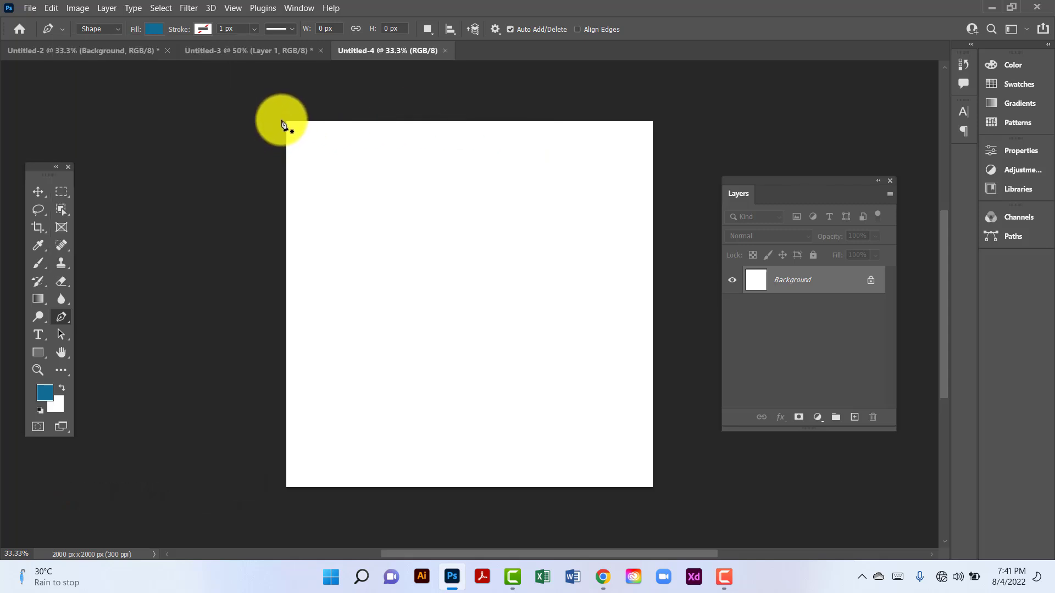
# Draw a closed five-point blue shape about 1262 x 1193 px over the canvas's upper-left area and deselect it
pyautogui.click(282, 120)
pyautogui.click(467, 121)
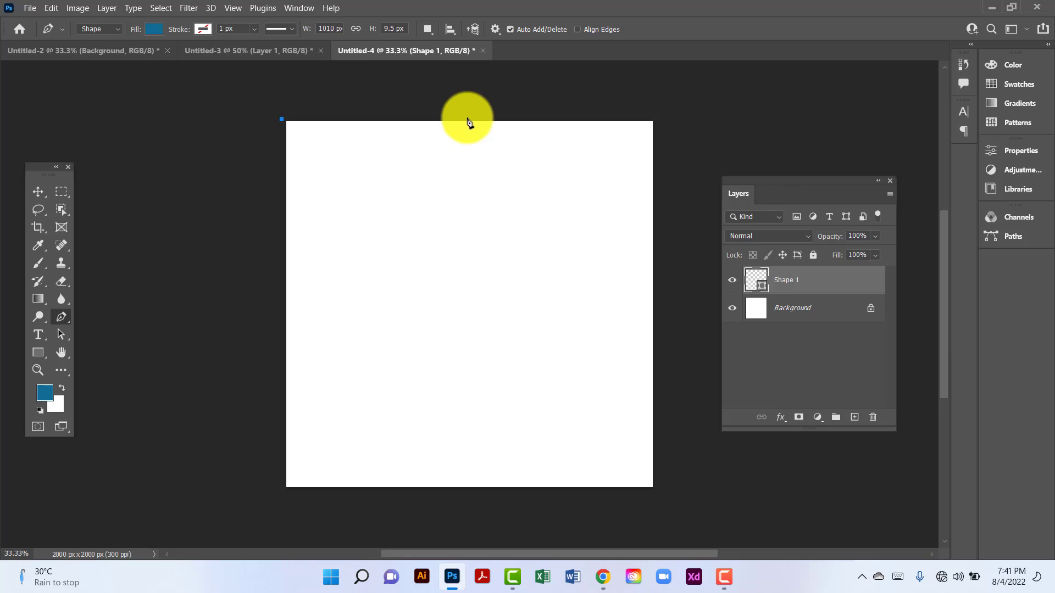
pyautogui.click(502, 173)
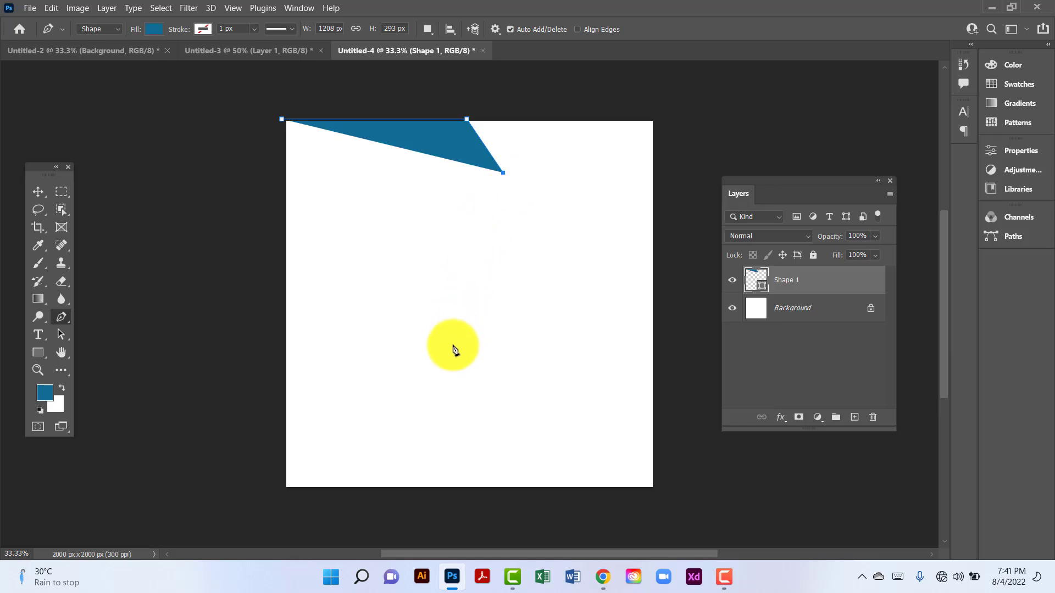
pyautogui.click(444, 354)
pyautogui.hotkey('ctrl', 'z')
pyautogui.click(424, 339)
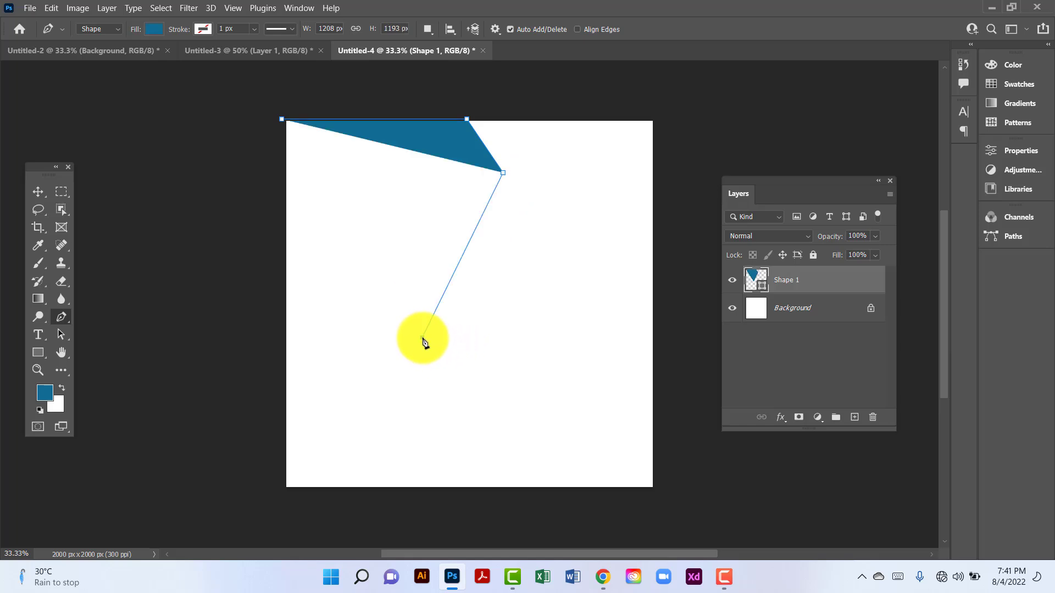
pyautogui.moveTo(423, 339); pyautogui.dragTo(273, 349)
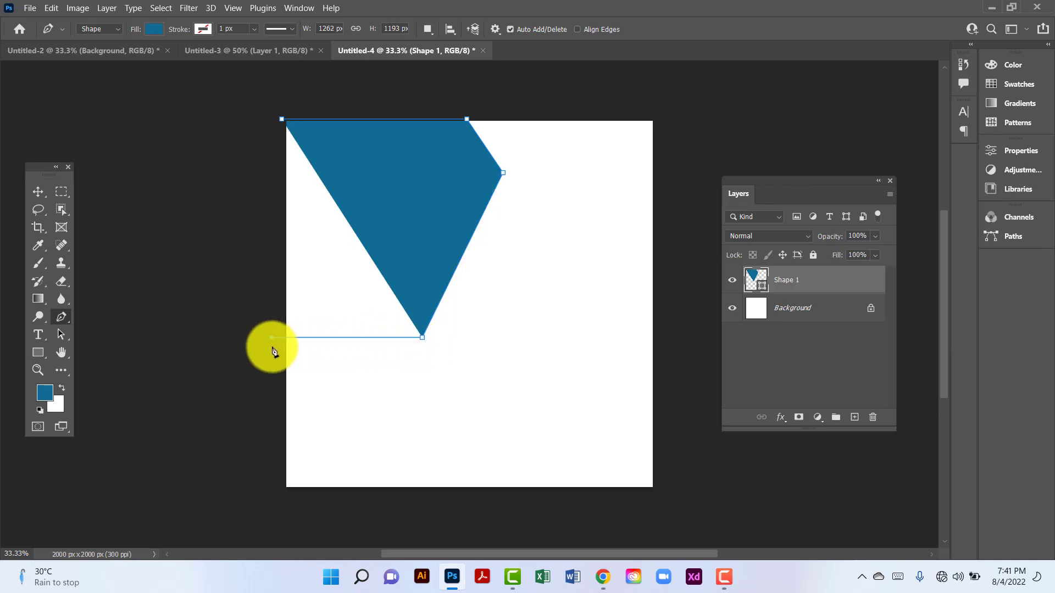
pyautogui.click(273, 350)
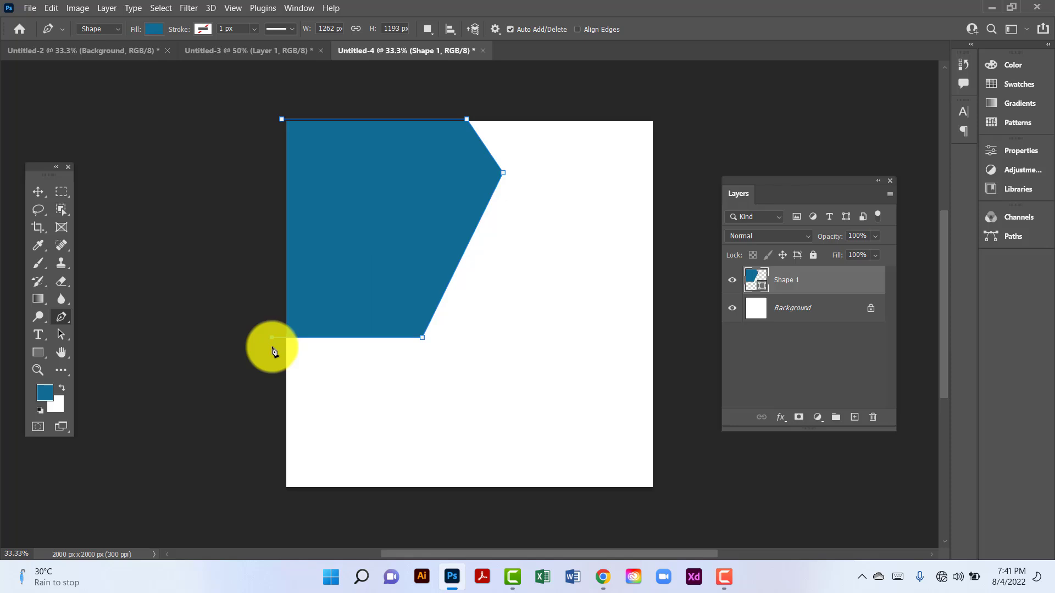
pyautogui.click(282, 122)
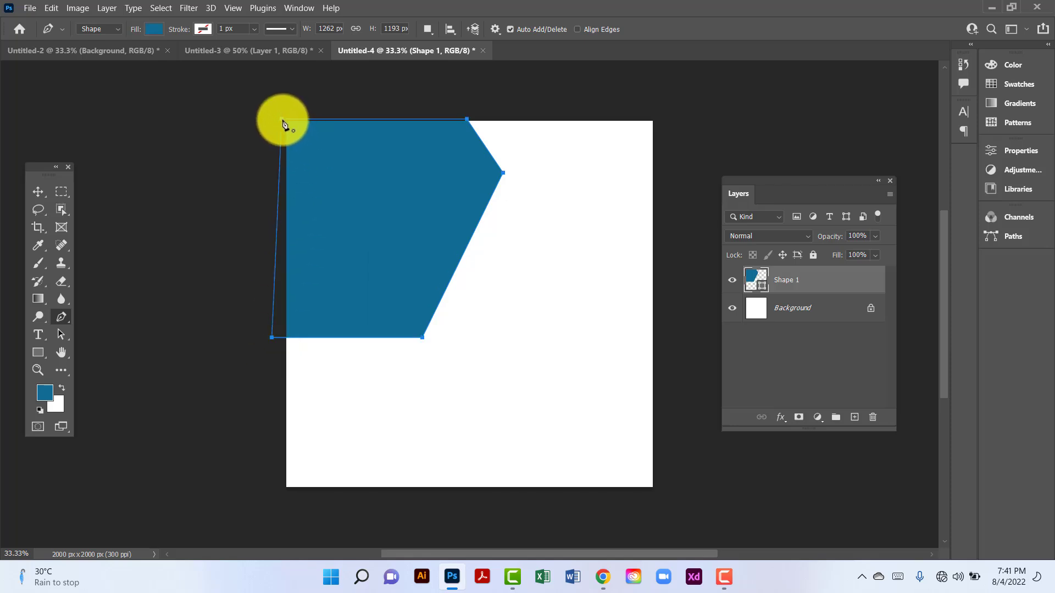
pyautogui.click(39, 192)
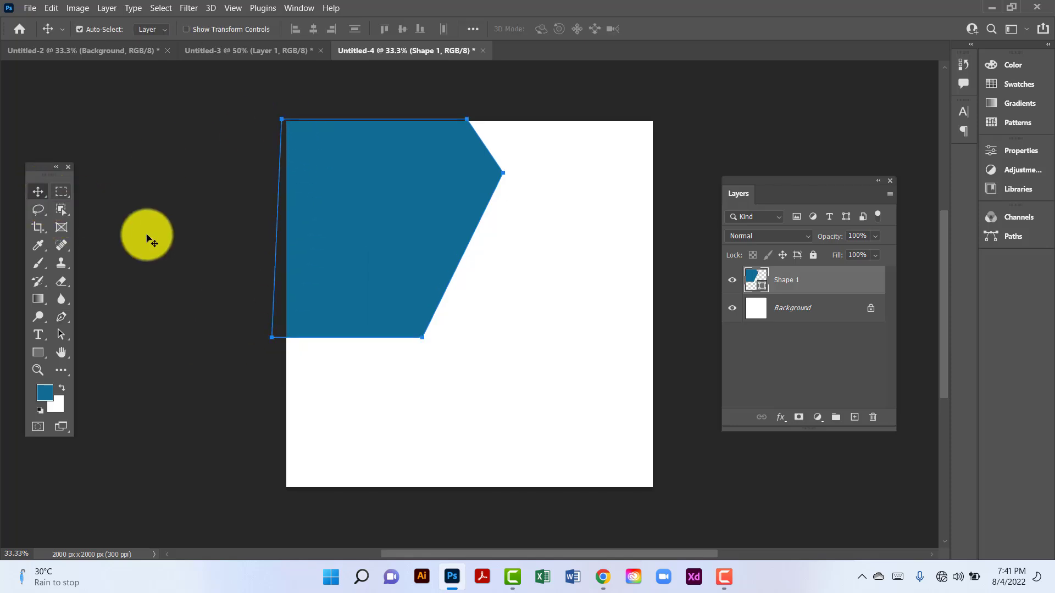
pyautogui.click(149, 239)
# Draw a closed shape about 1400 x 1037 px directly below the blue one, pointing right and running past the canvas's lower edge
pyautogui.press('p')
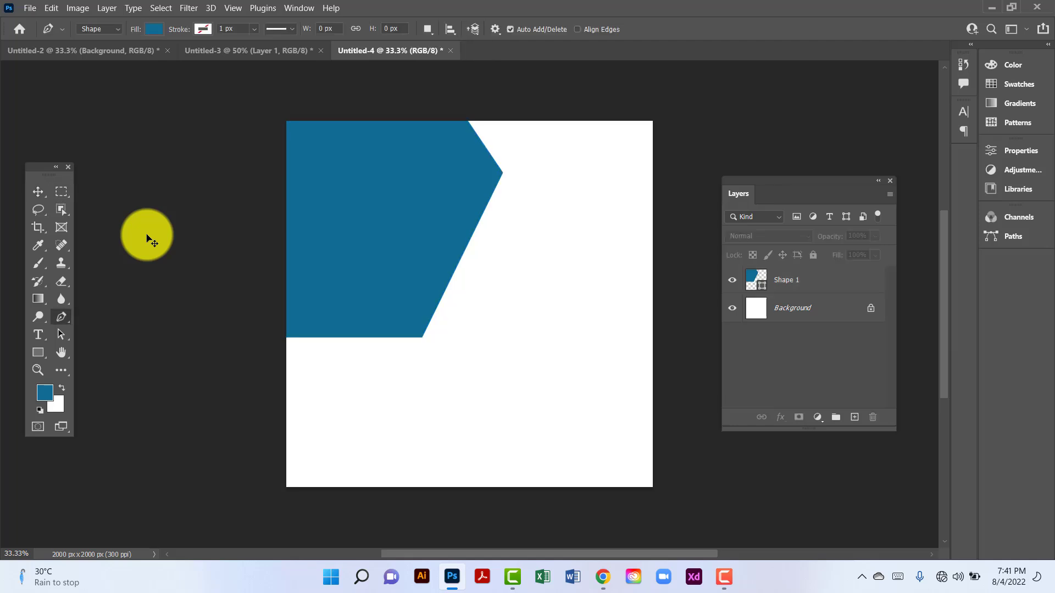
pyautogui.click(278, 337)
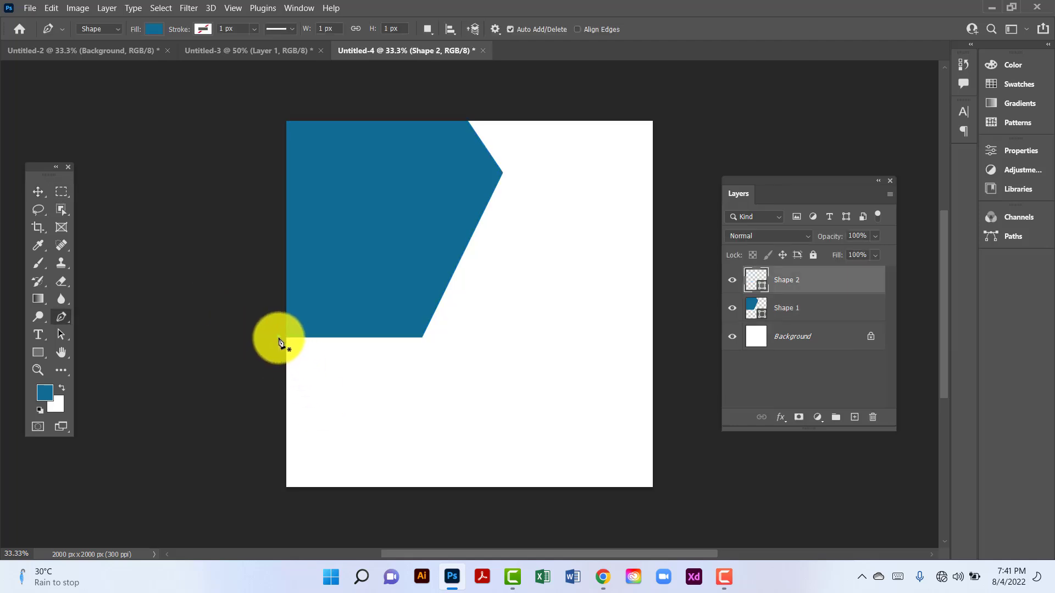
pyautogui.click(421, 337)
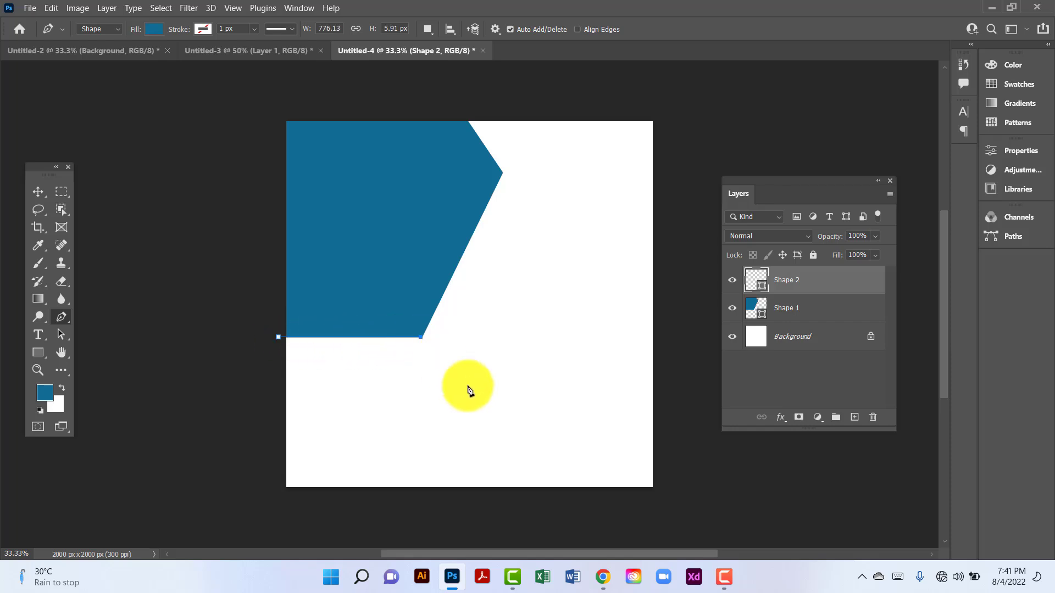
pyautogui.click(520, 417)
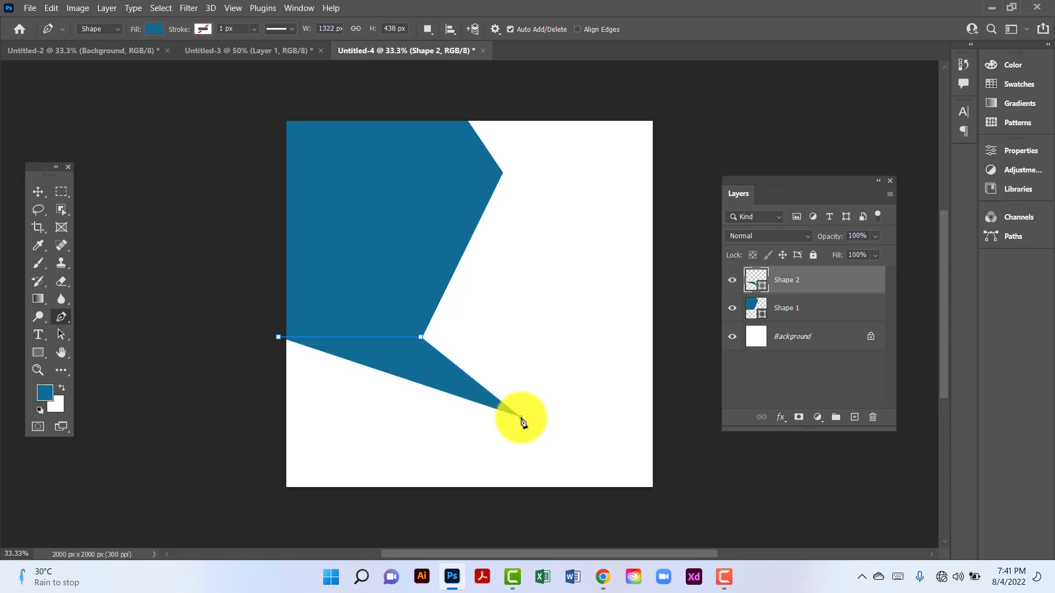
pyautogui.hotkey('ctrl', 'z')
pyautogui.click(524, 436)
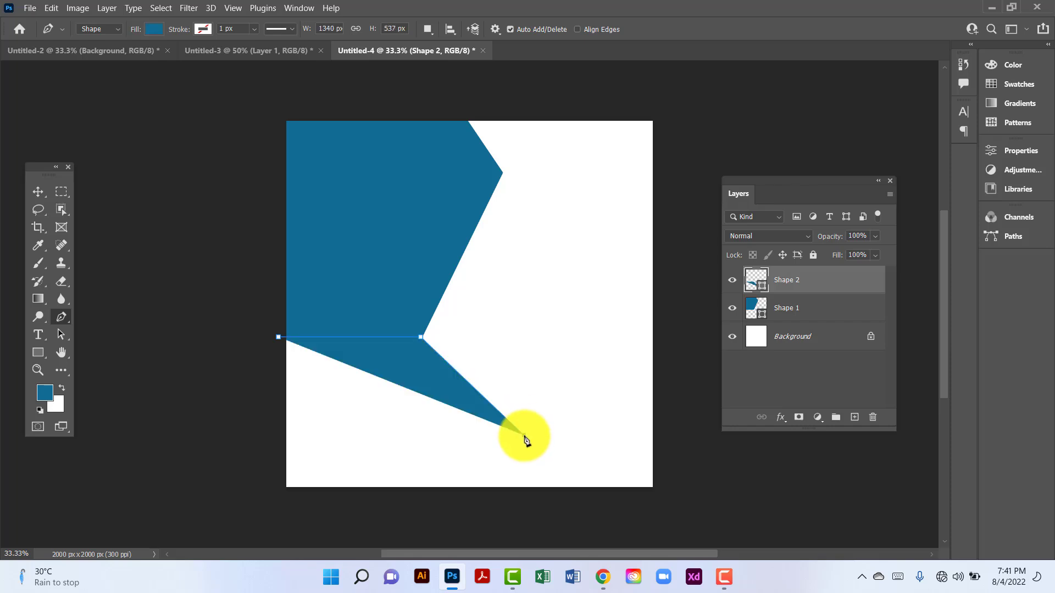
pyautogui.click(439, 518)
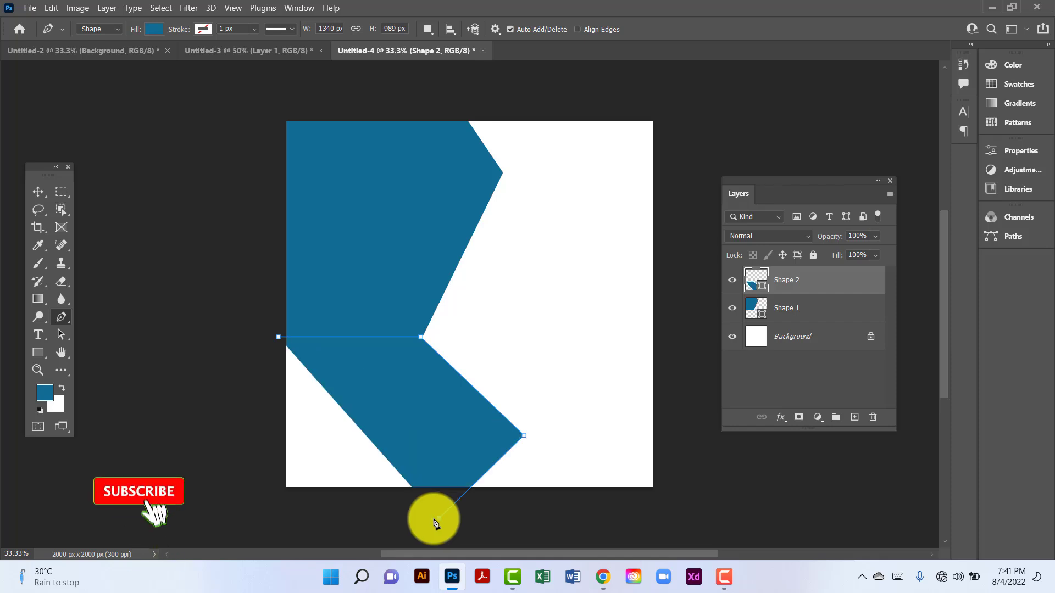
pyautogui.click(267, 527)
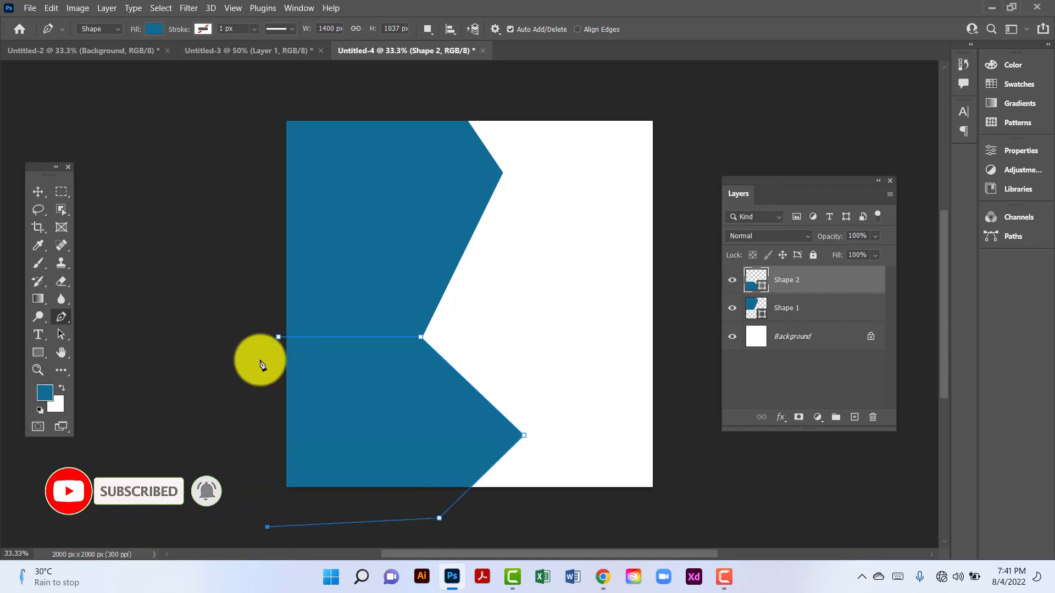
pyautogui.click(278, 337)
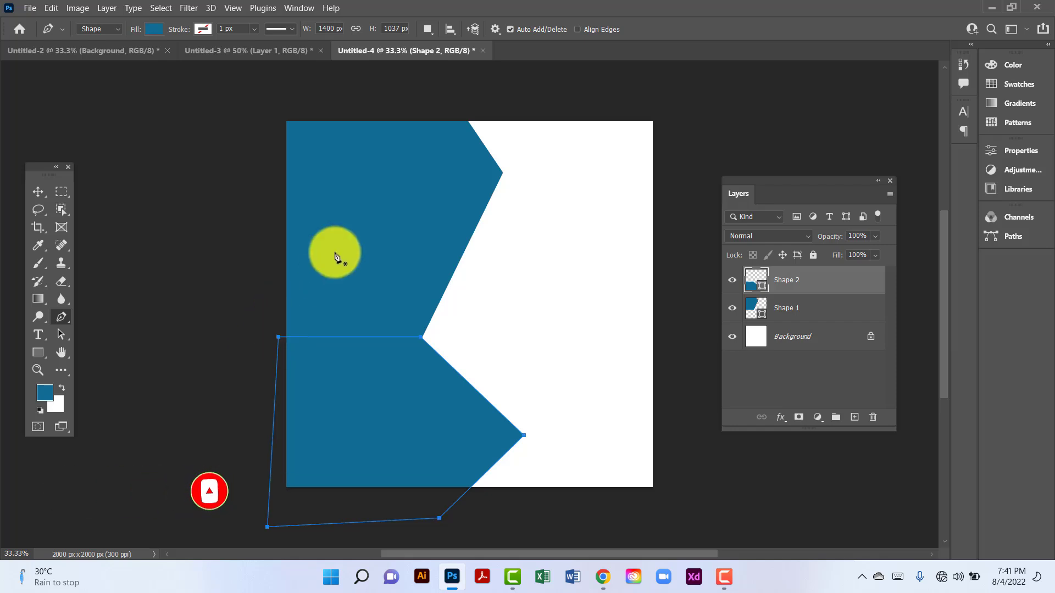
# Fill the lower shape with the orange colour feb002
pyautogui.click(154, 29)
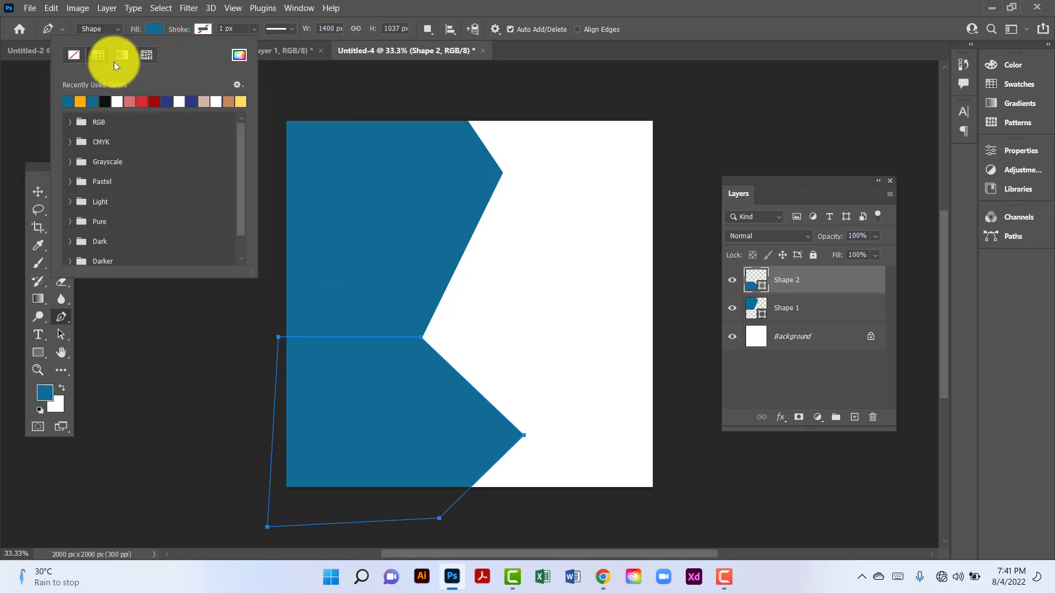
pyautogui.click(82, 98)
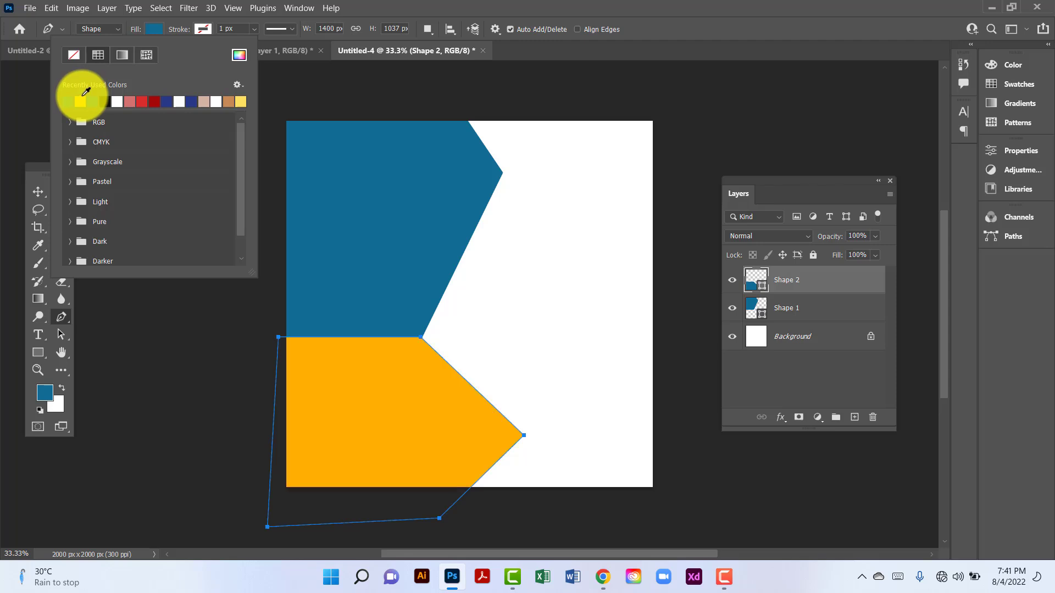
pyautogui.click(239, 57)
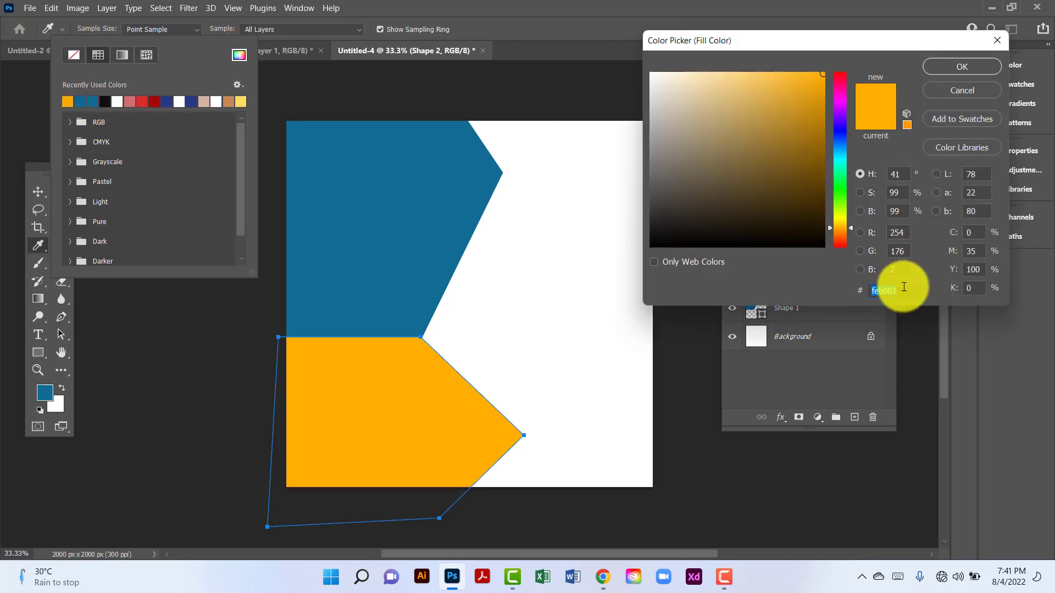
pyautogui.click(974, 62)
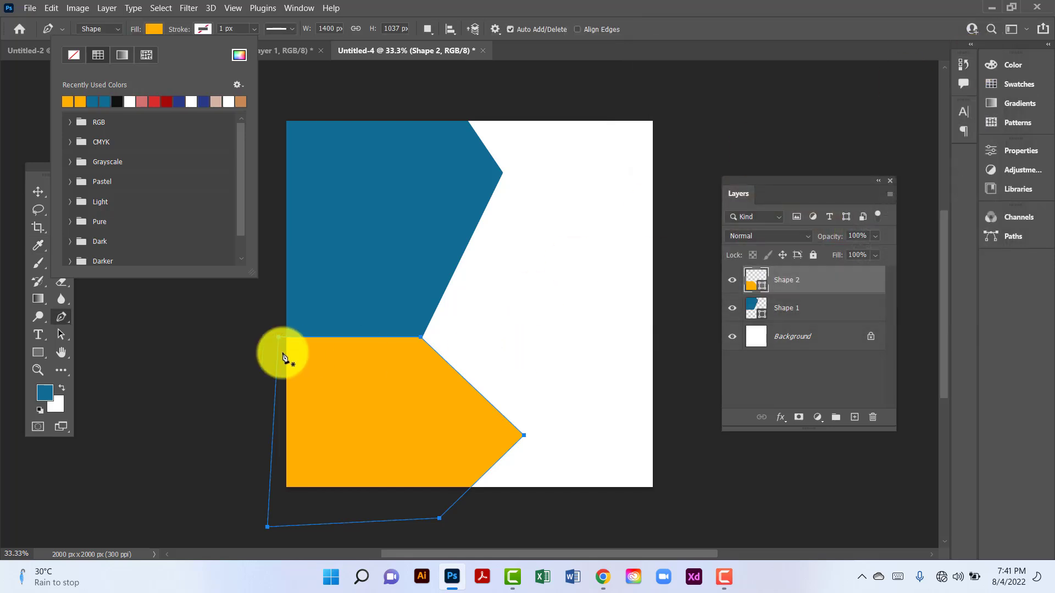
pyautogui.click(43, 197)
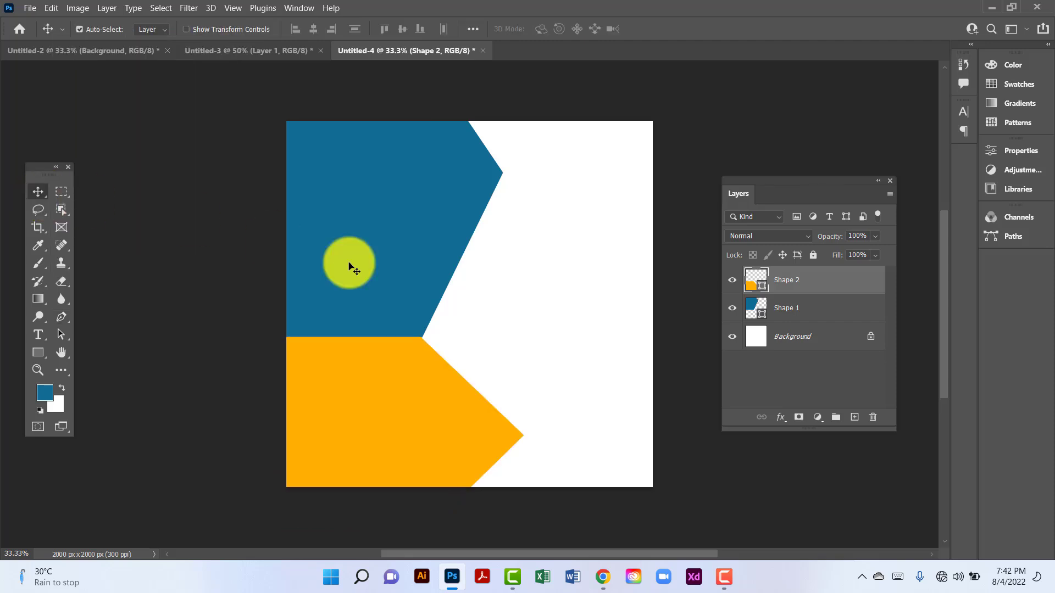
# Draw a third closed shape about 1343 x 1431 px, following the edges of the first two and extending past the canvas's right edge
pyautogui.press('p')
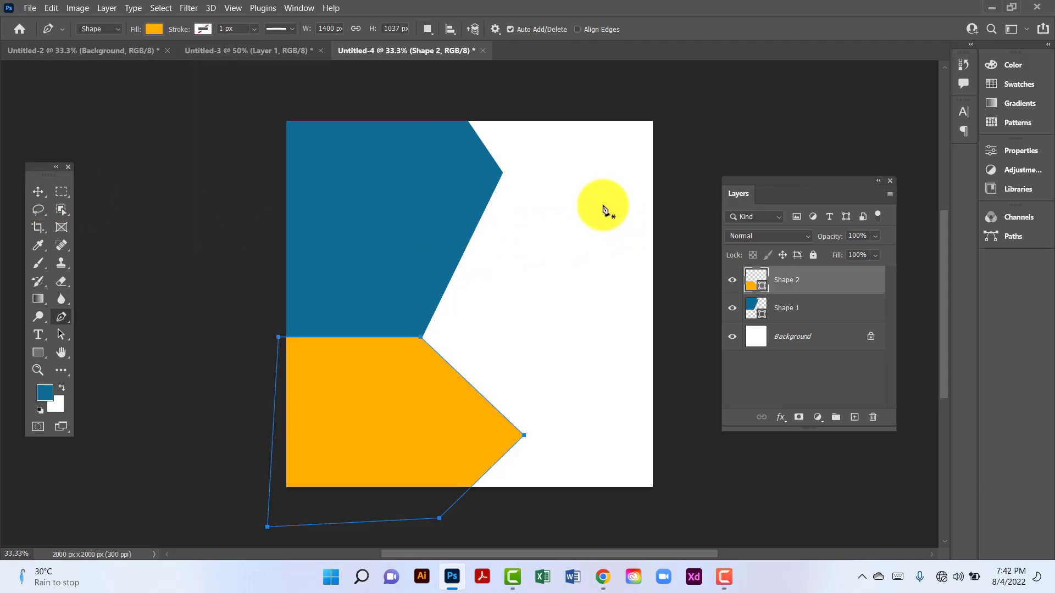
pyautogui.click(502, 173)
pyautogui.click(421, 337)
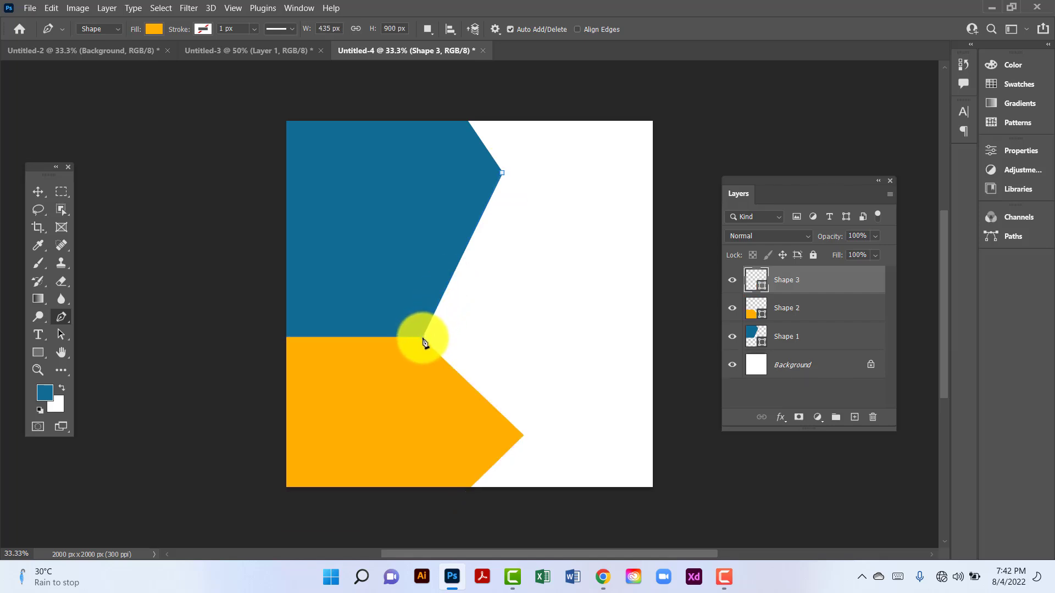
pyautogui.click(522, 434)
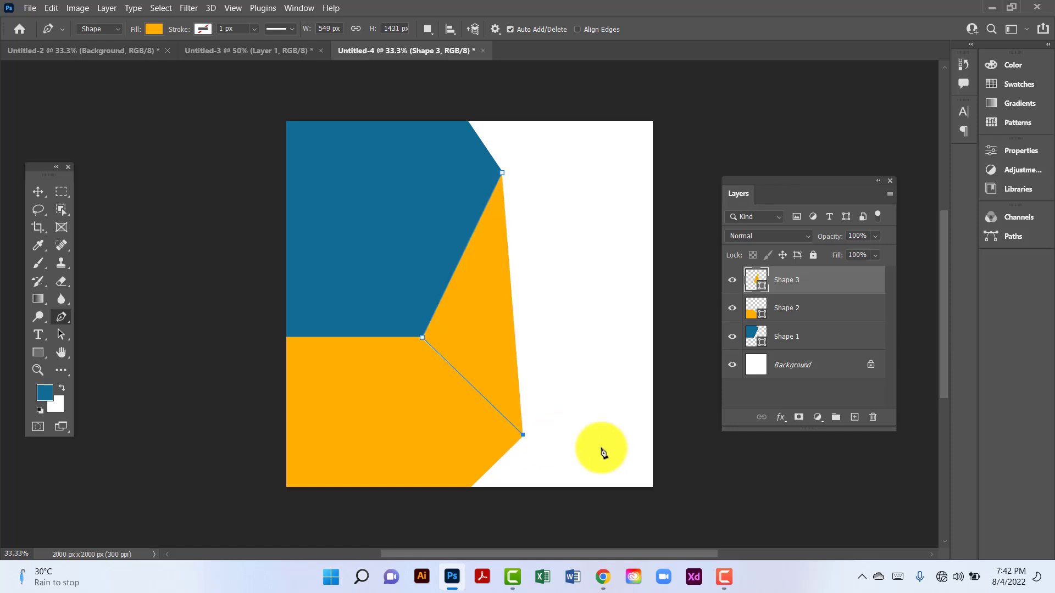
pyautogui.click(670, 443)
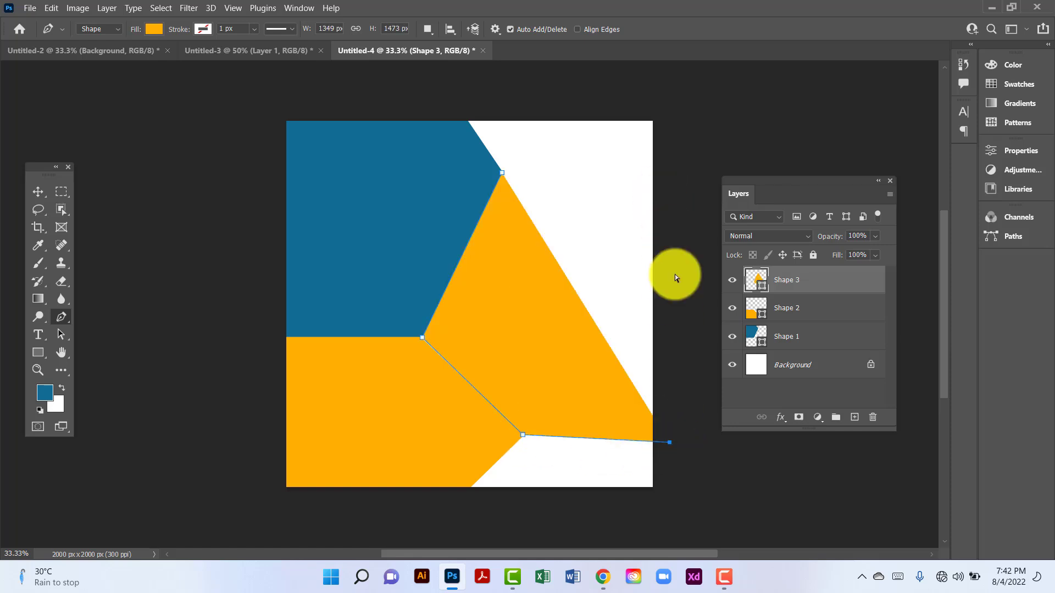
pyautogui.click(669, 443)
pyautogui.click(668, 436)
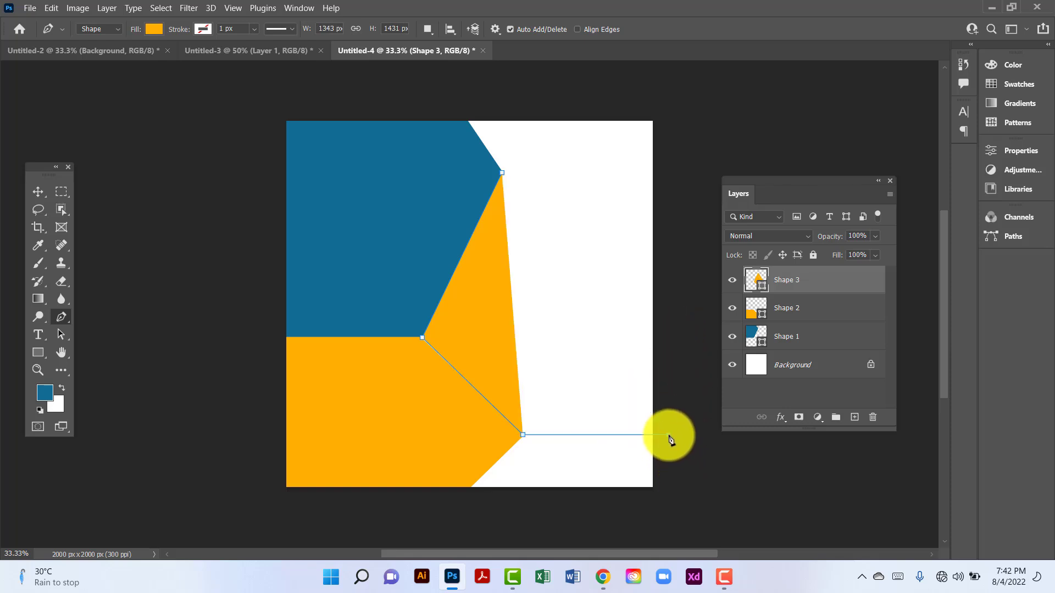
pyautogui.click(661, 173)
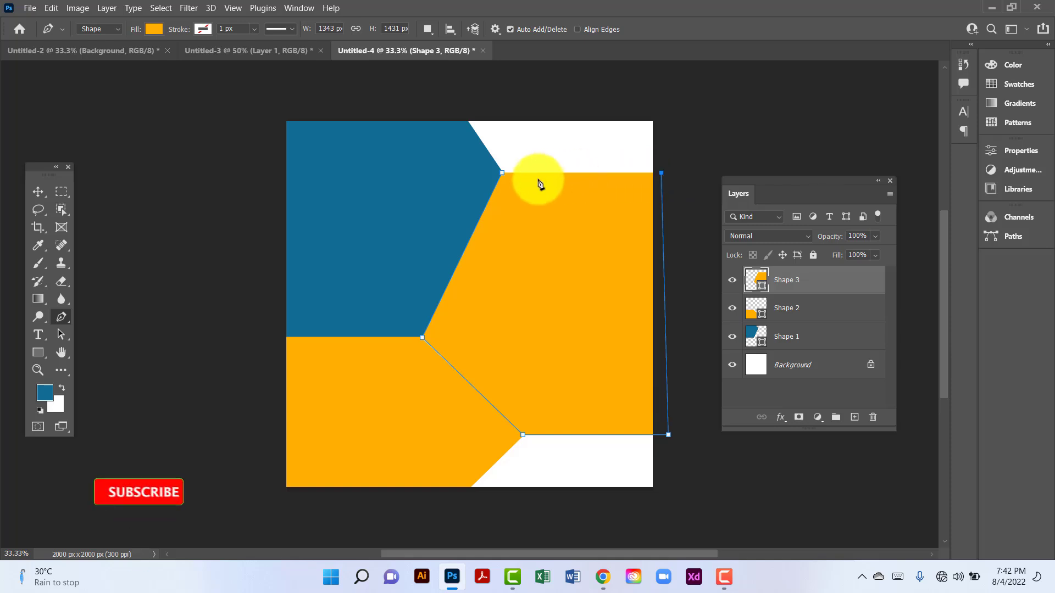
pyautogui.click(503, 175)
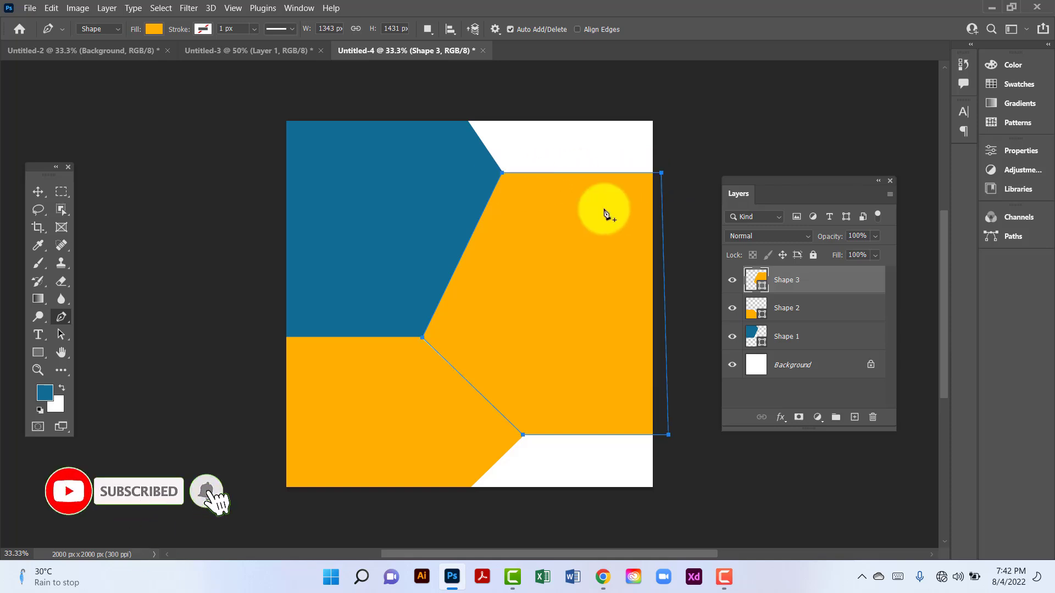
# Fill the third shape with the pale beige colour f4dda8 and deselect it
pyautogui.doubleClick(762, 292)
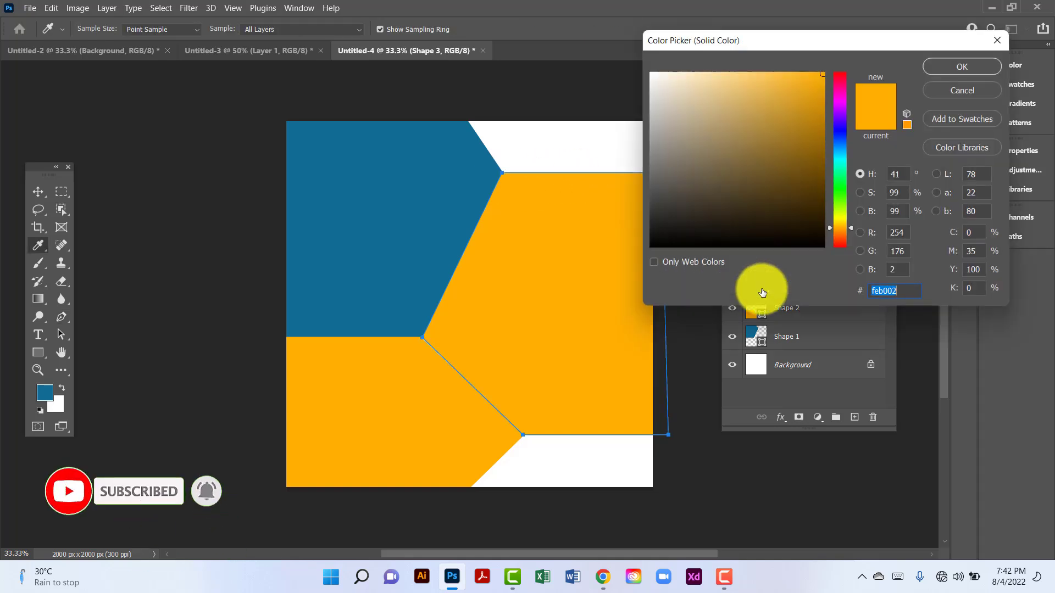
pyautogui.moveTo(687, 90); pyautogui.dragTo(705, 80)
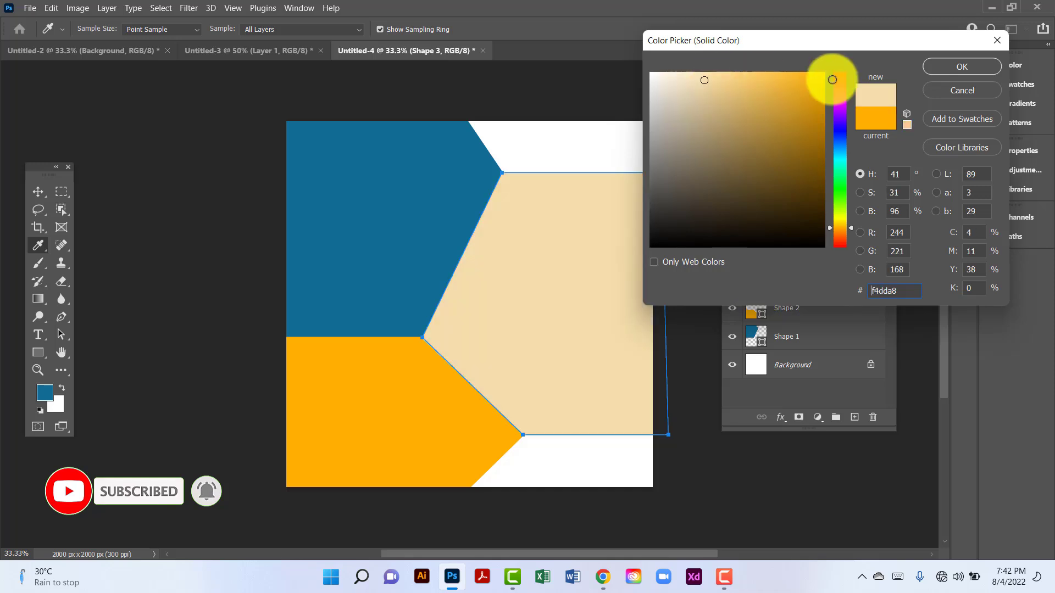
pyautogui.click(938, 71)
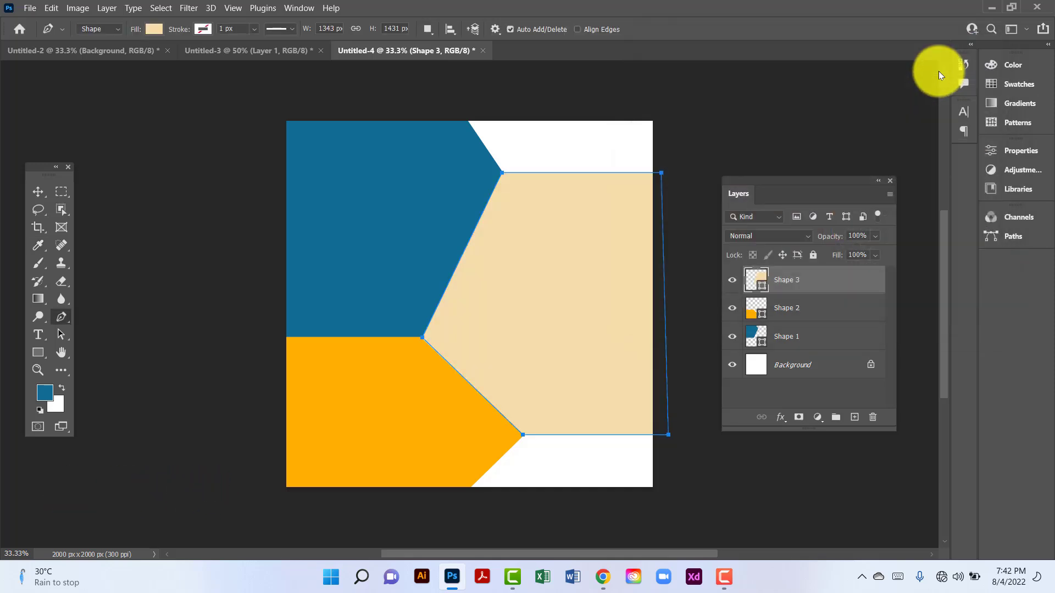
pyautogui.click(41, 192)
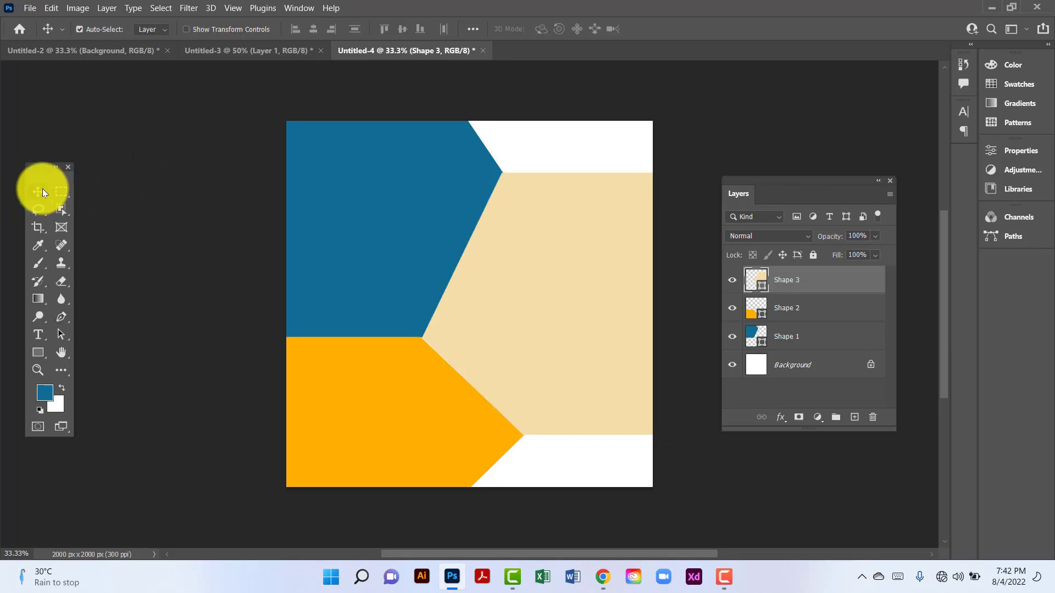
pyautogui.click(181, 223)
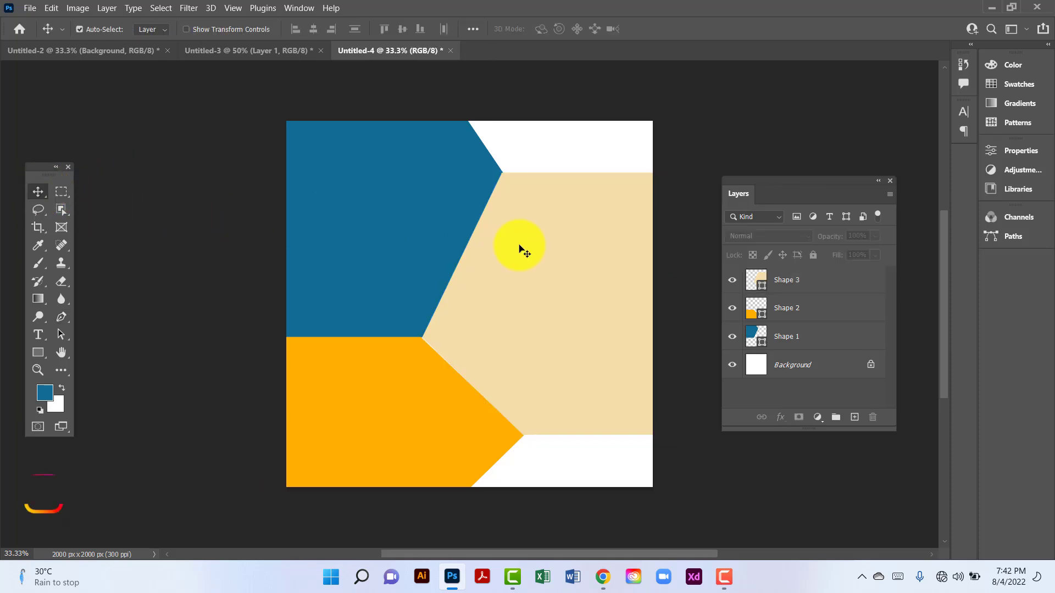
# Copy the photo of the man on the phone from Untitled-2 into Untitled-4, placing it over the beige shape
pyautogui.click(136, 52)
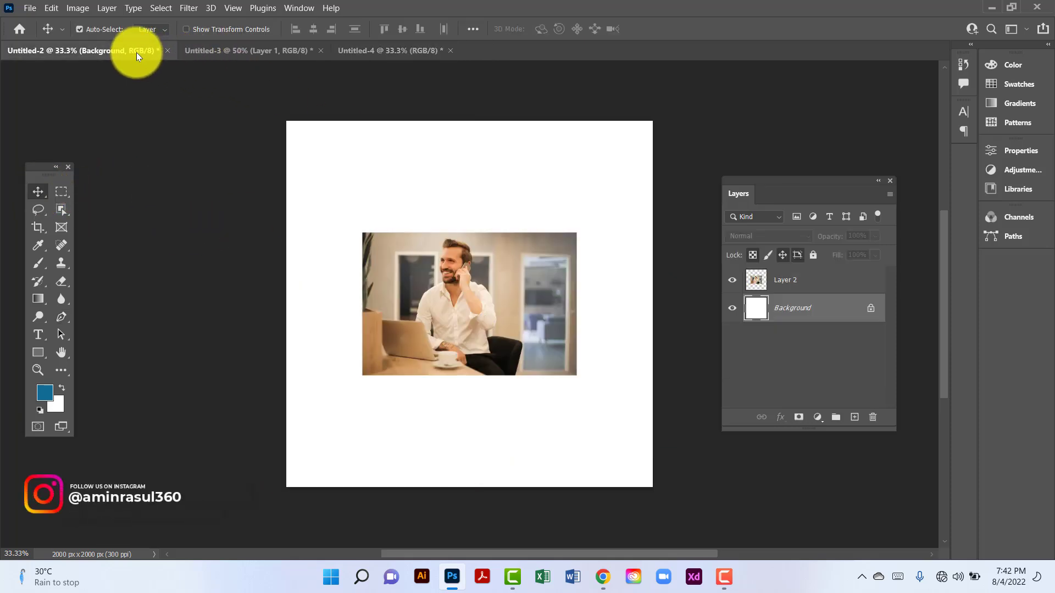
pyautogui.click(502, 278)
pyautogui.moveTo(456, 253); pyautogui.dragTo(536, 263)
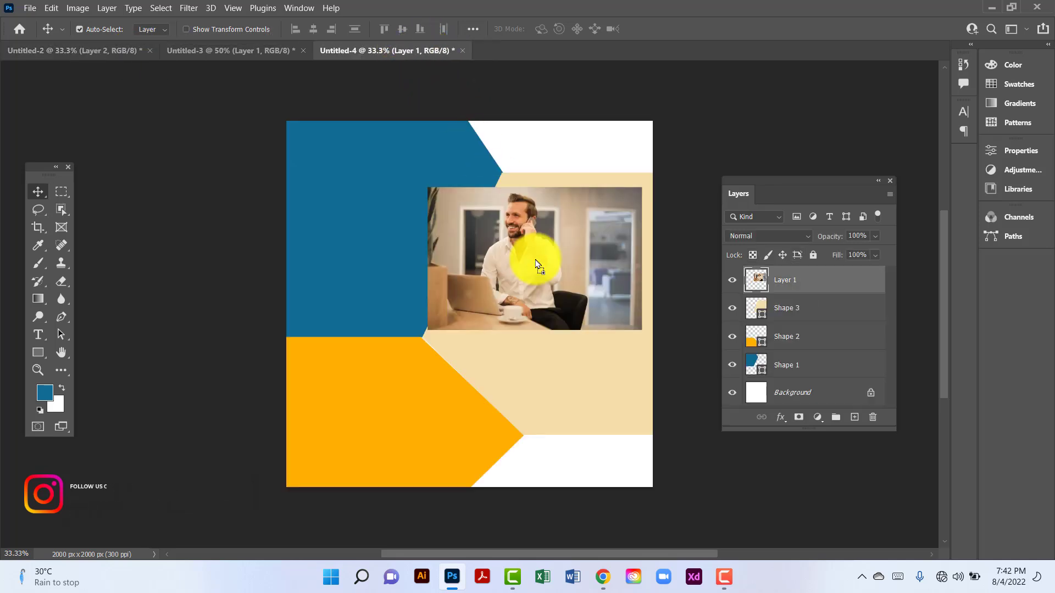
# Scale the photo proportionally to 191.88% and position it so the man sits over the beige shape
pyautogui.click(55, 13)
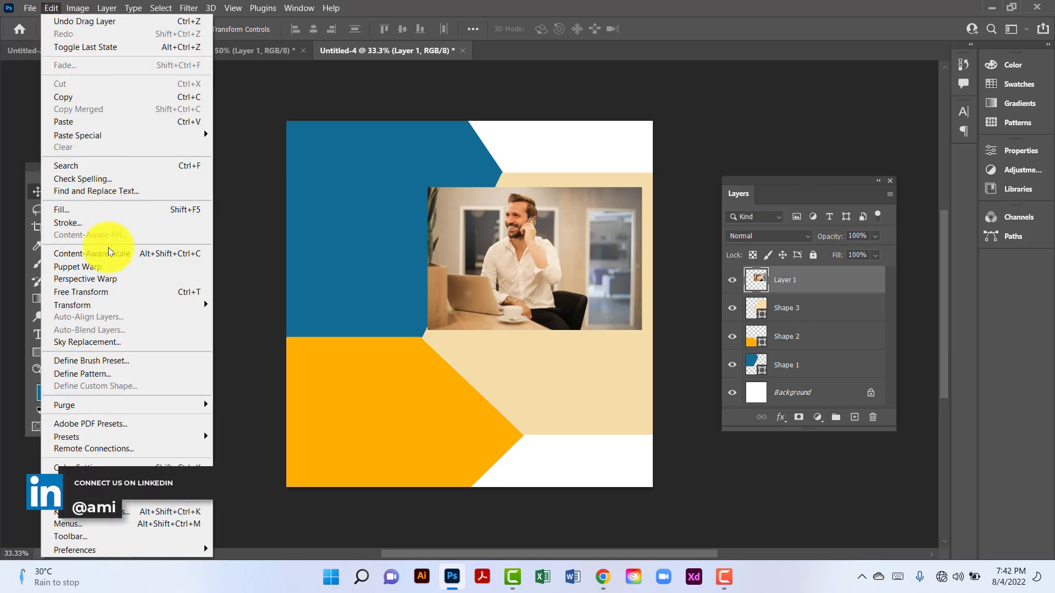
pyautogui.click(102, 296)
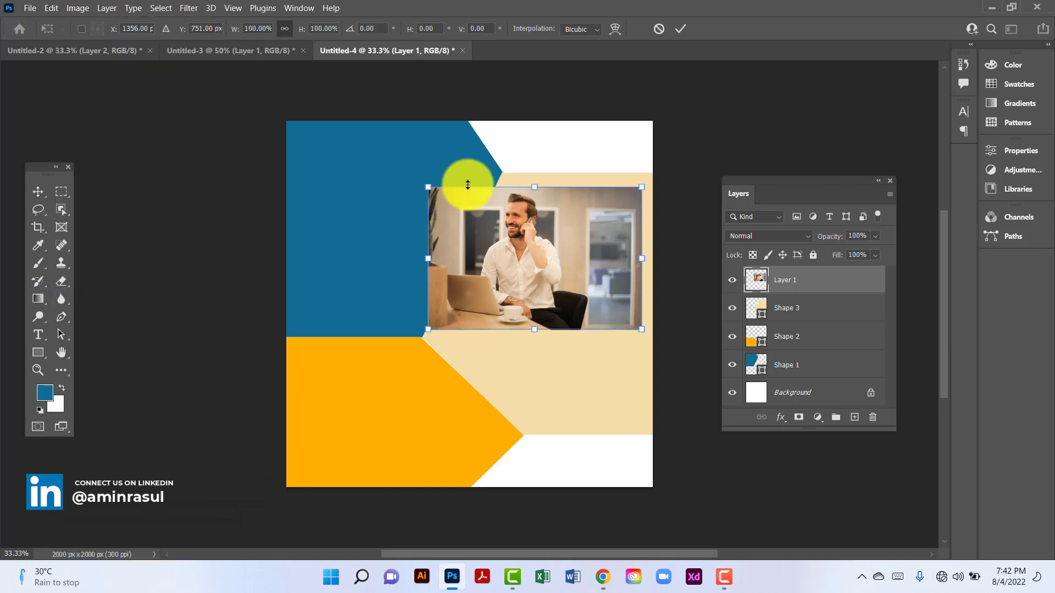
pyautogui.moveTo(530, 189); pyautogui.dragTo(513, 82)
pyautogui.moveTo(543, 199); pyautogui.dragTo(572, 301)
pyautogui.moveTo(565, 184); pyautogui.dragTo(558, 162)
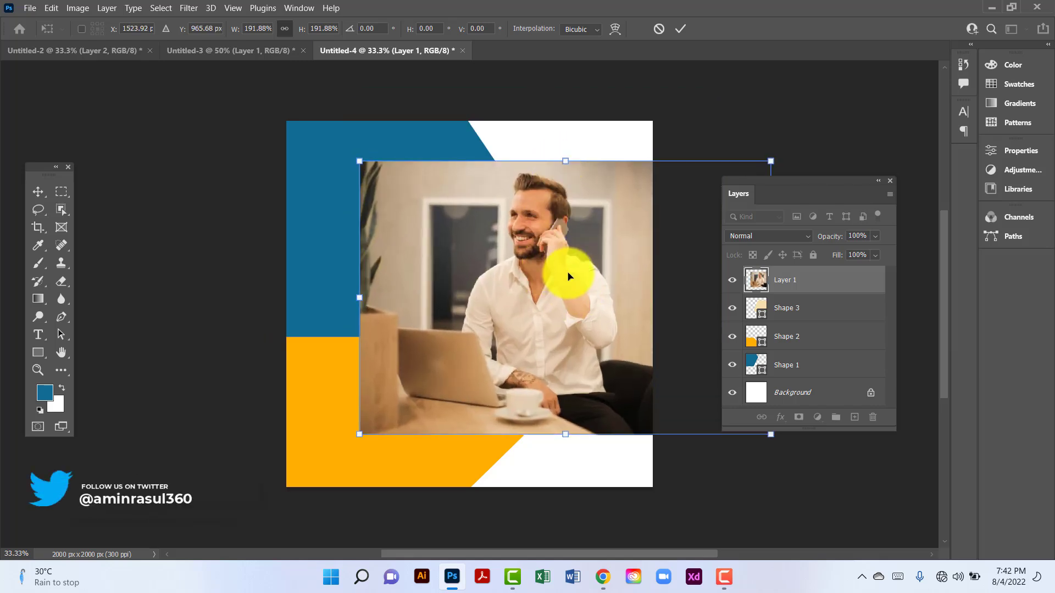
pyautogui.moveTo(586, 275); pyautogui.dragTo(595, 275)
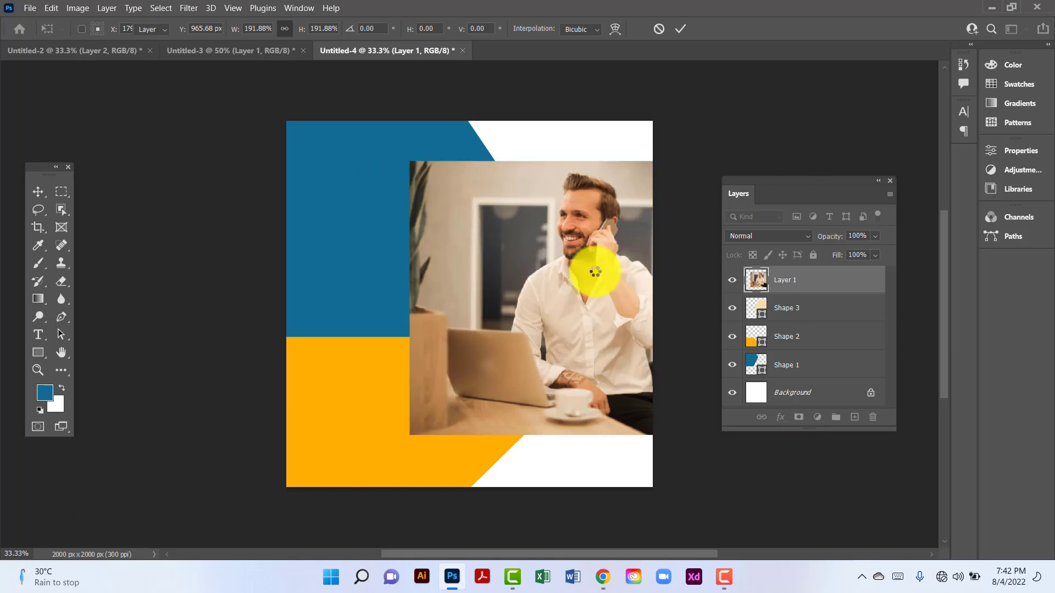
# Clip the photo layer to the beige shape below it with a clipping mask
pyautogui.moveTo(848, 285); pyautogui.dragTo(828, 273)
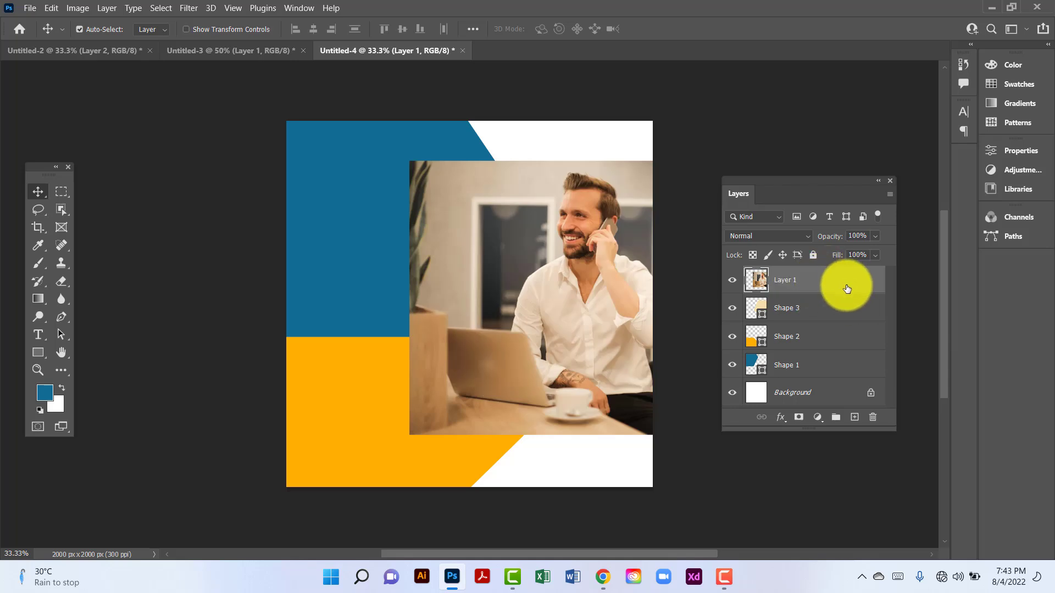
pyautogui.rightClick(847, 289)
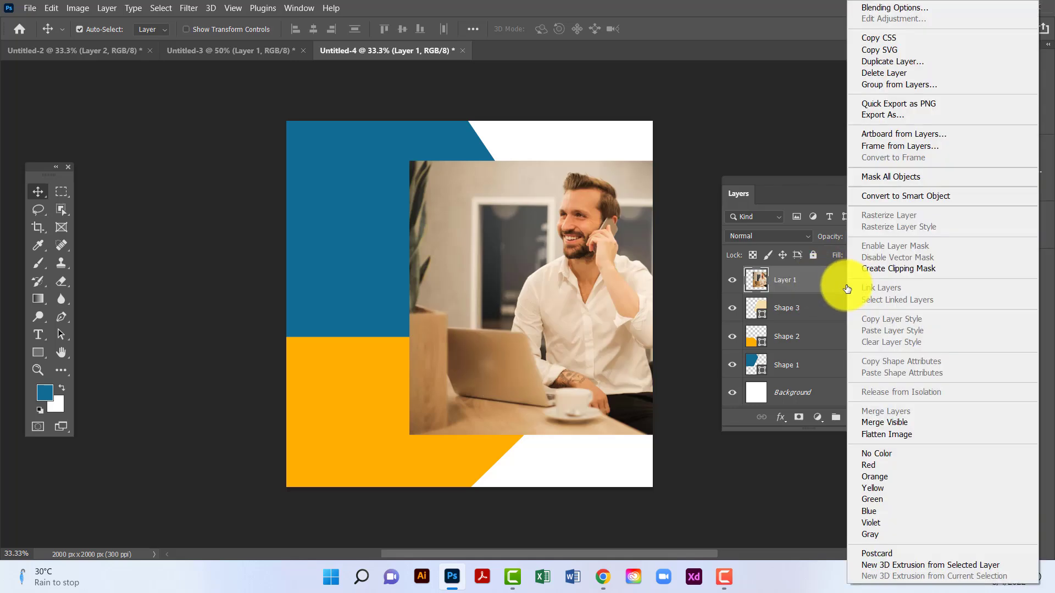
pyautogui.click(890, 273)
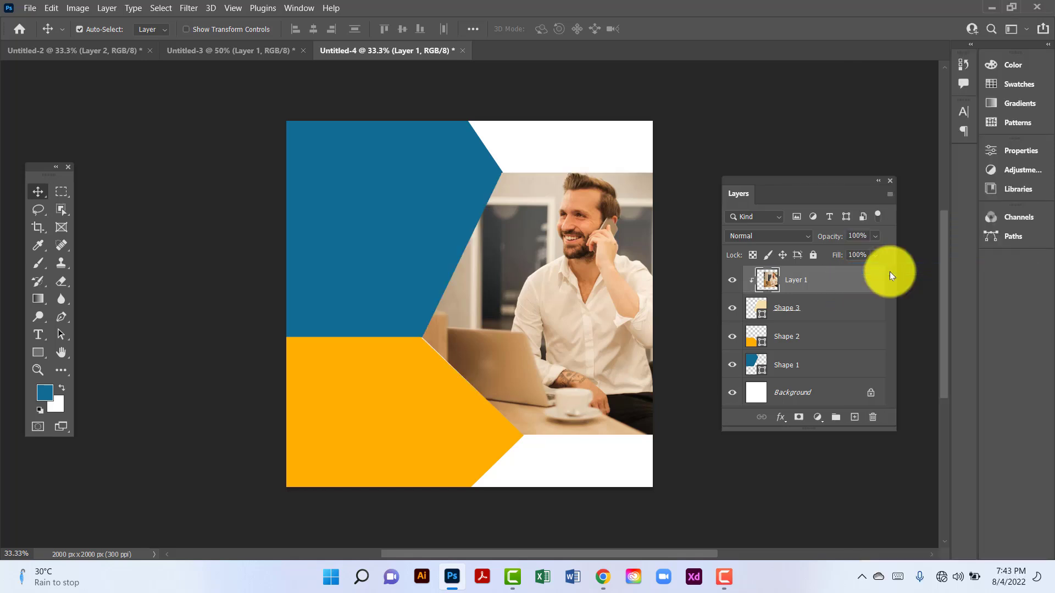
# Unlock the Background layer and group it together with all the shape and photo layers
pyautogui.click(872, 393)
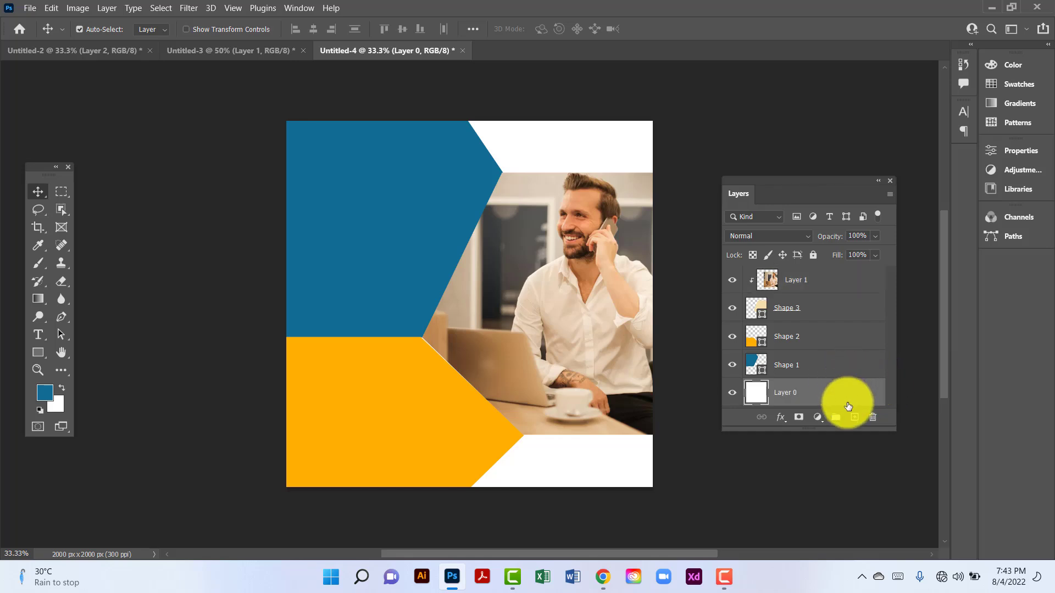
pyautogui.keyDown('shift'); pyautogui.click(844, 286); pyautogui.keyUp('shift')
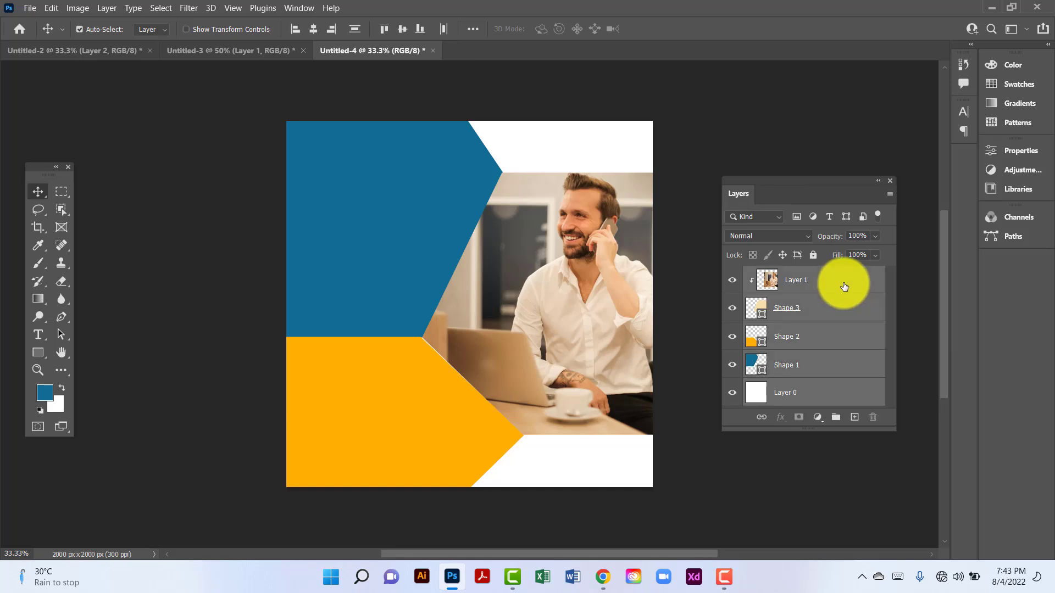
pyautogui.hotkey('ctrl', 'g')
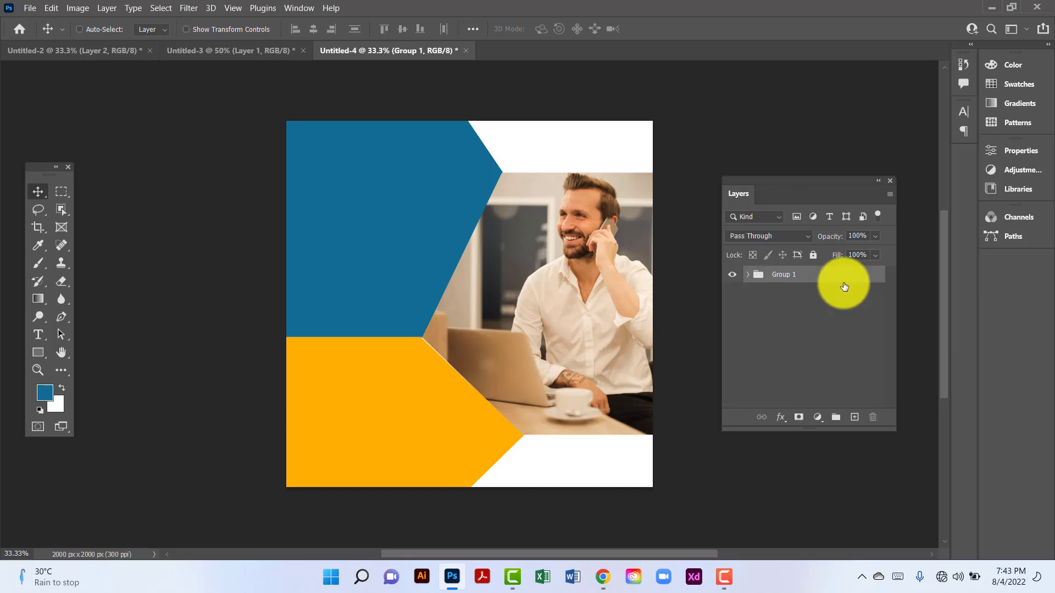
# Rename the group as "Imageas and Shape" and lock it completely
pyautogui.doubleClick(785, 277)
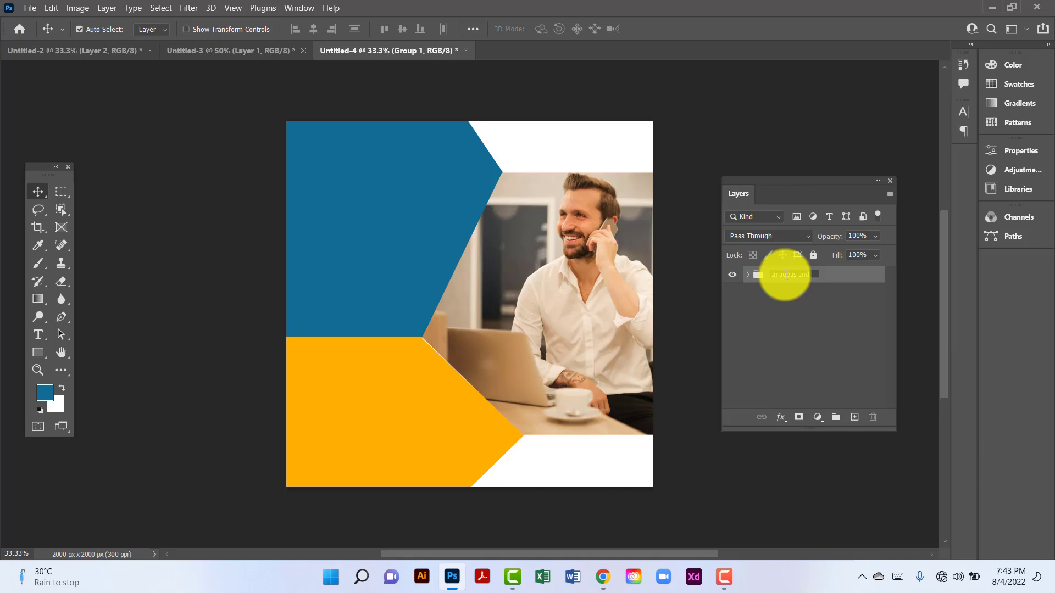
pyautogui.press('Return')
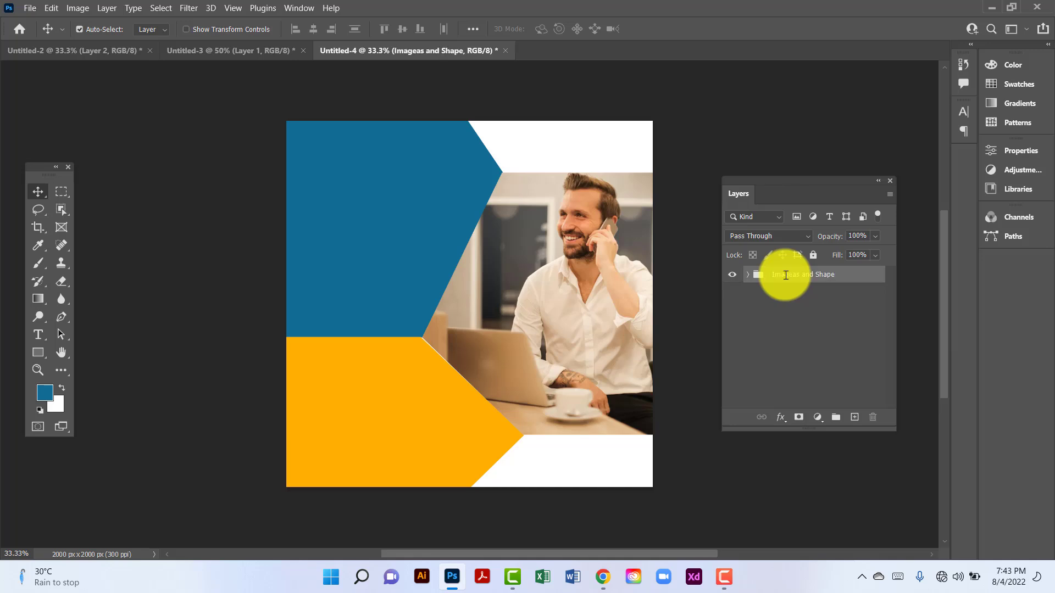
pyautogui.click(811, 257)
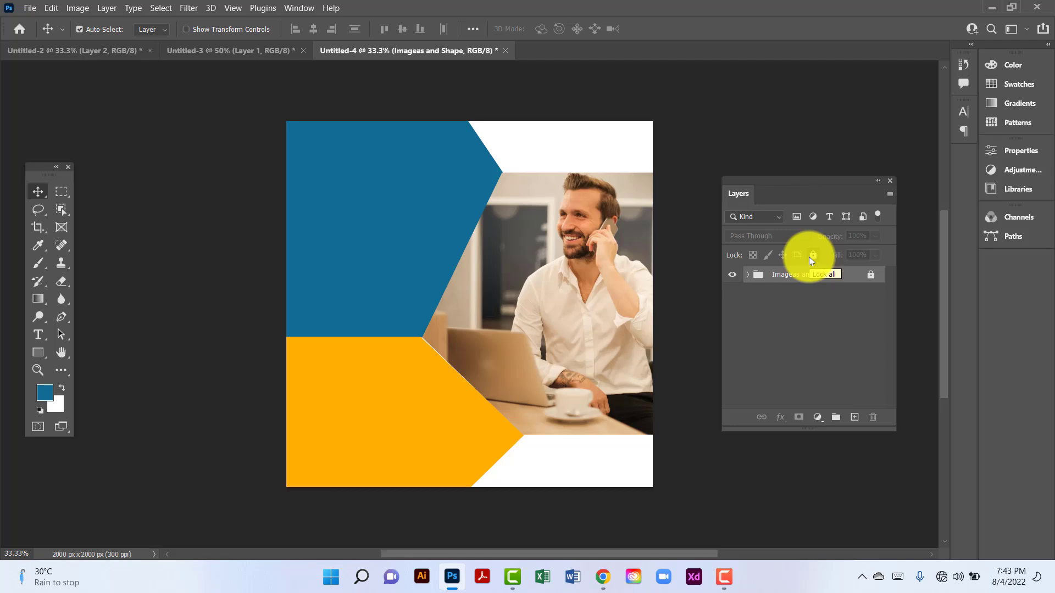
# Add the text "DIGITAL" in the upper part of the blue shape, using Bebas Neue Bold at 48 pt
pyautogui.click(41, 334)
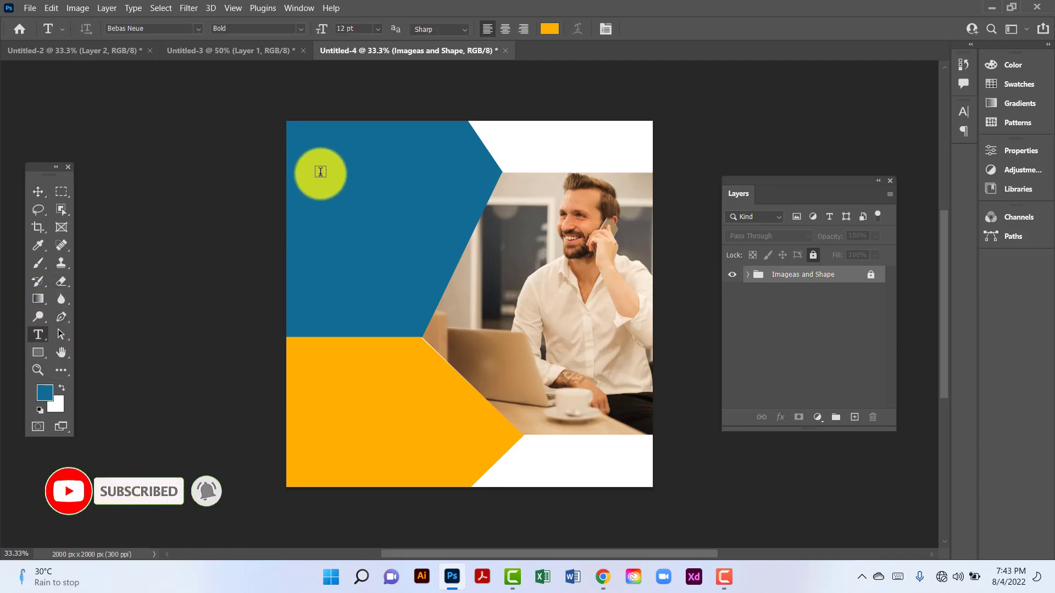
pyautogui.click(321, 172)
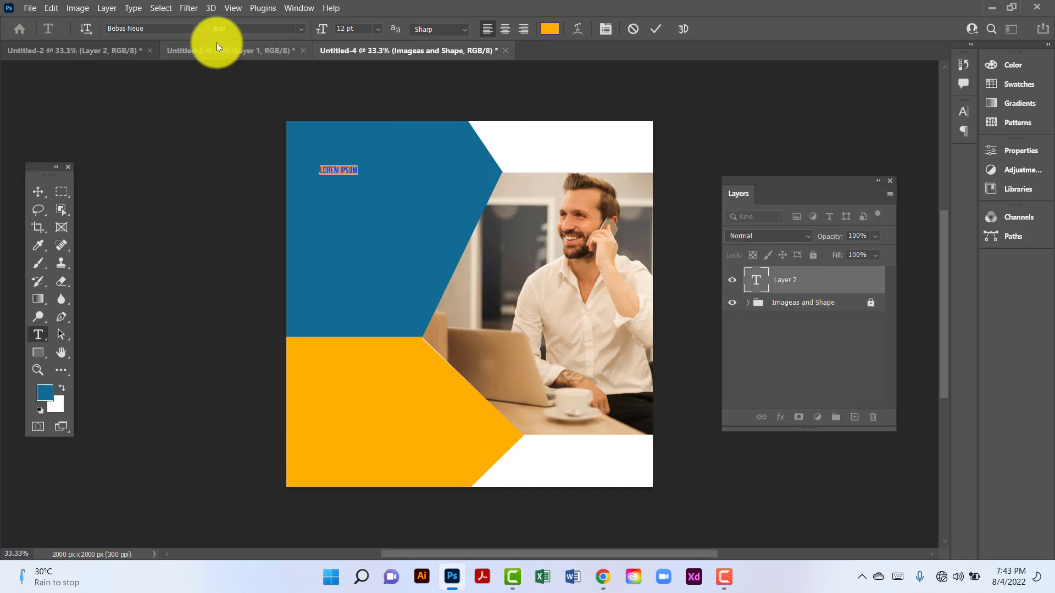
pyautogui.click(380, 31)
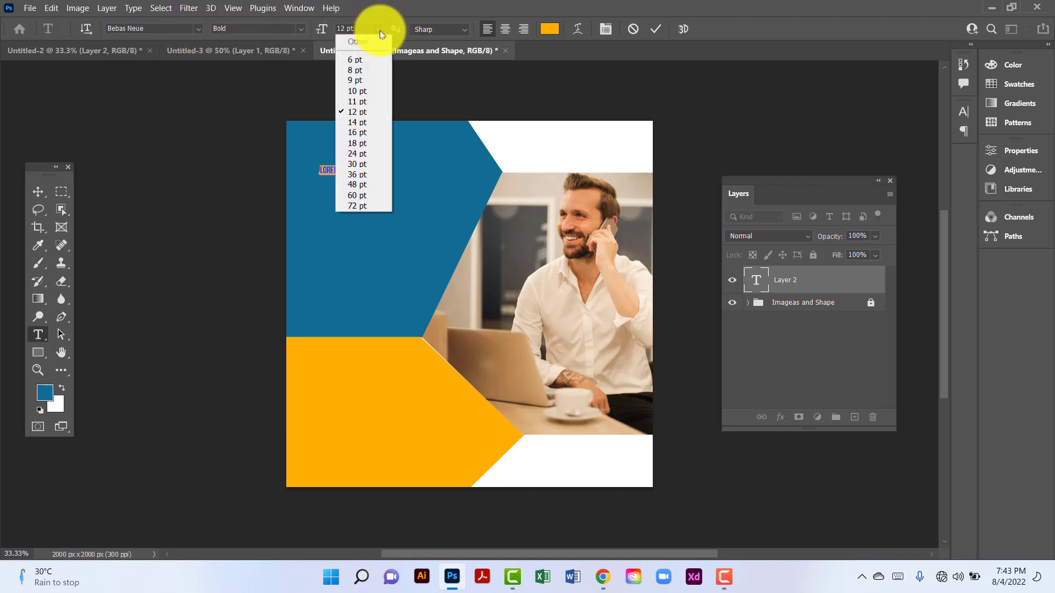
pyautogui.click(370, 194)
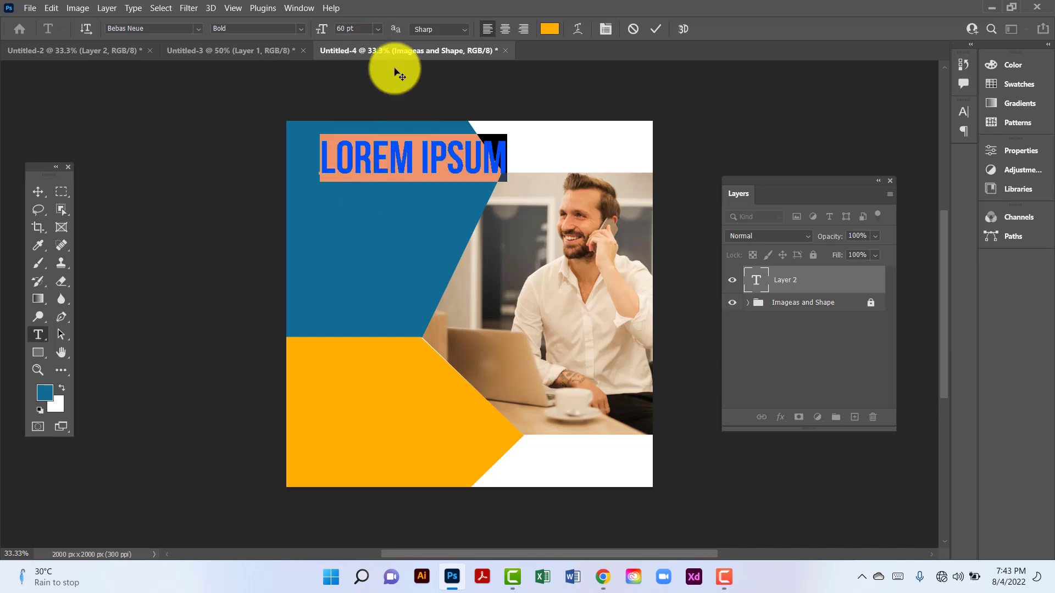
pyautogui.click(378, 29)
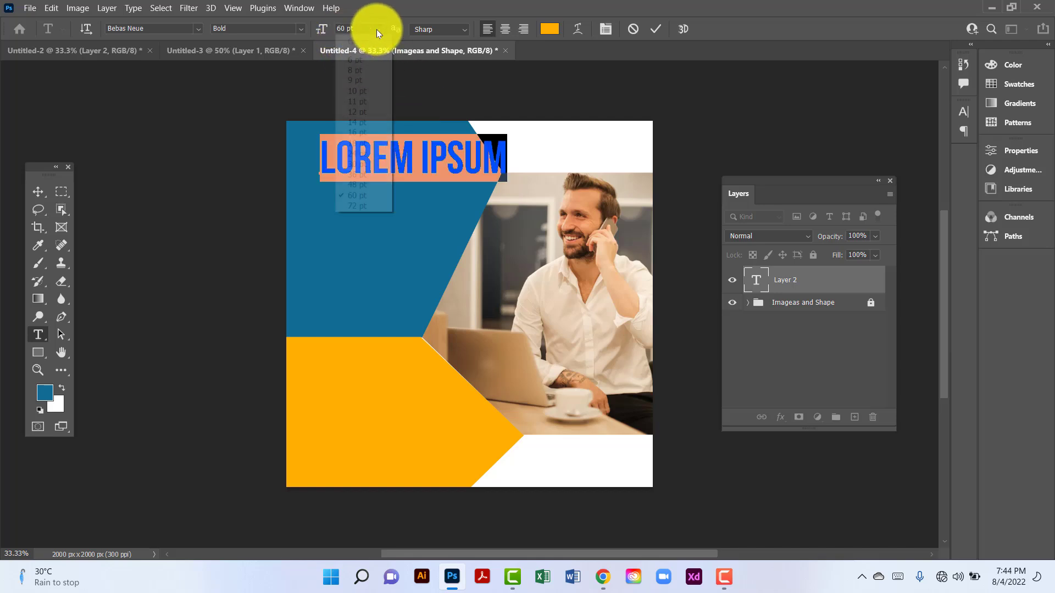
pyautogui.click(376, 186)
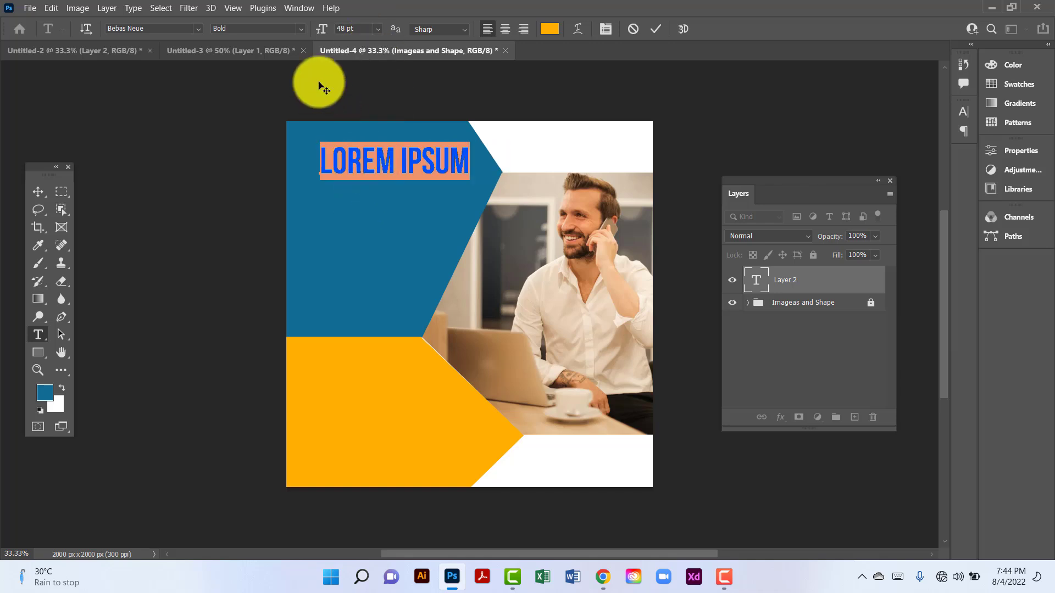
pyautogui.click(301, 29)
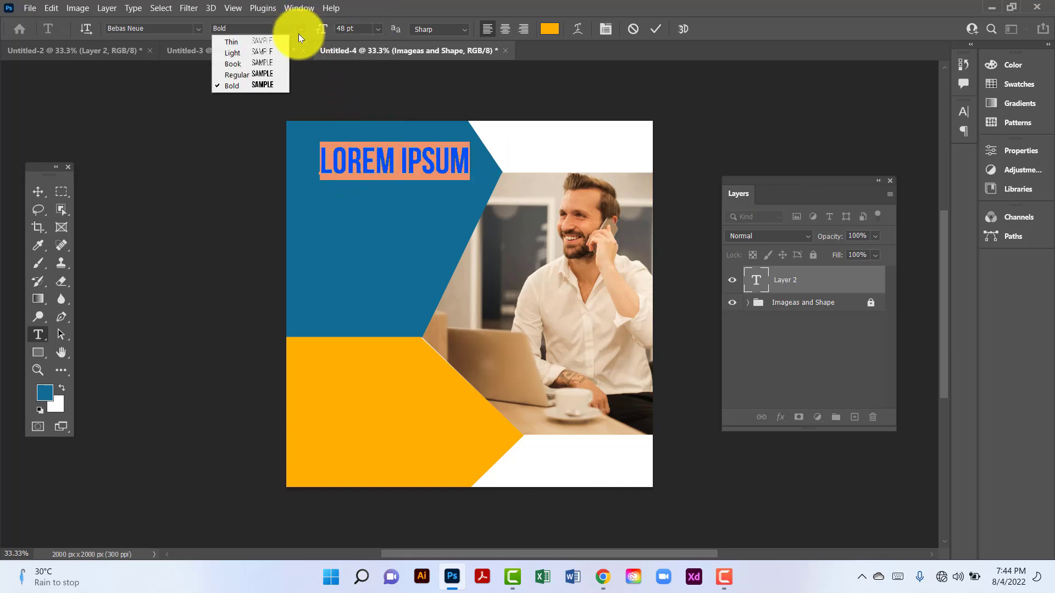
pyautogui.click(257, 86)
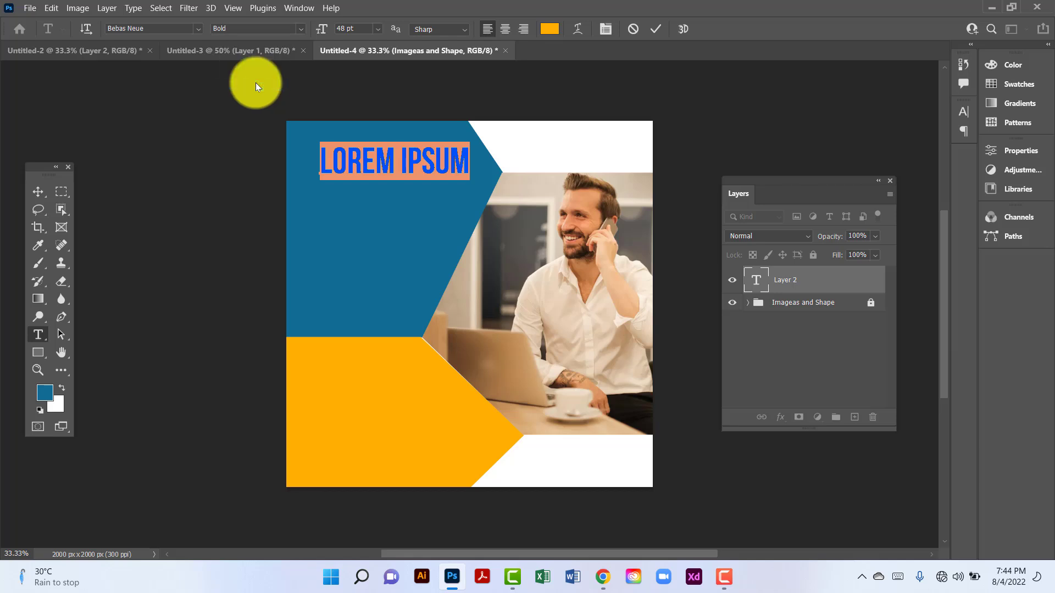
pyautogui.write('DI')
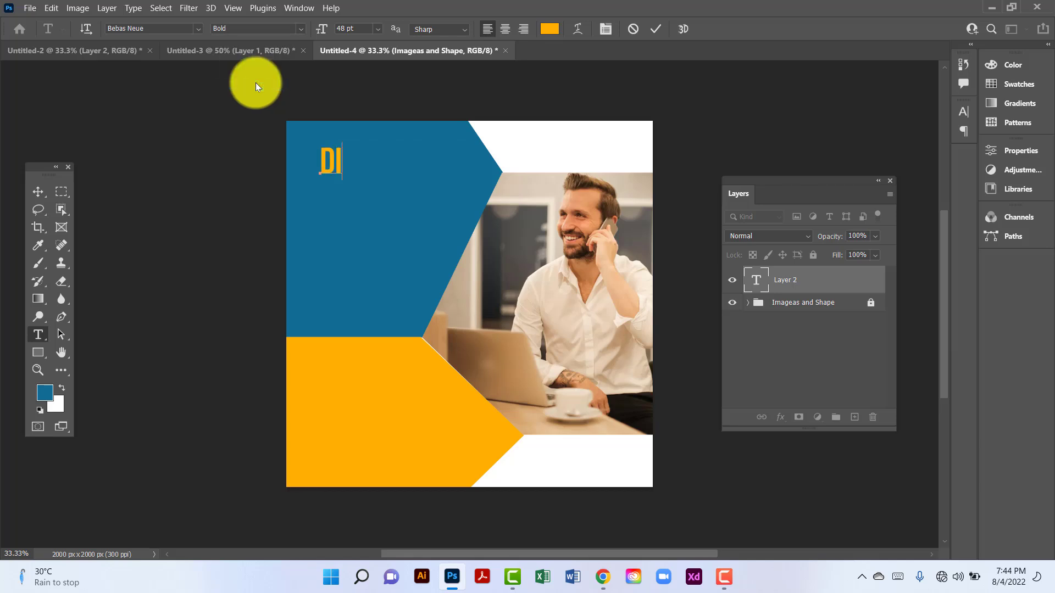
pyautogui.write('GITAL')
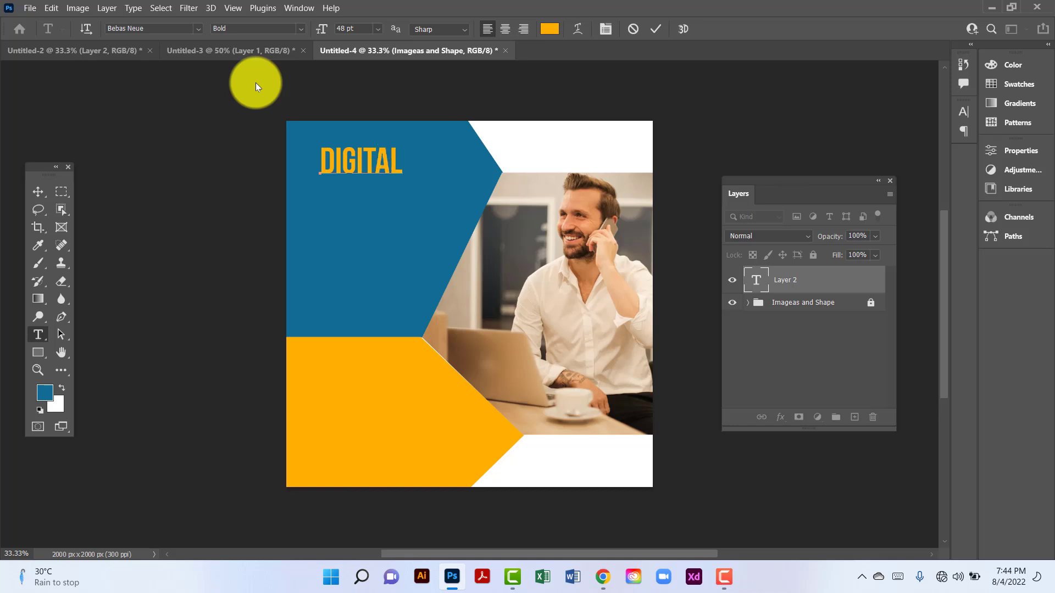
# Move the DIGITAL text slightly down and left, then duplicate it directly below and change the copy to "MARKETING"
pyautogui.click(37, 193)
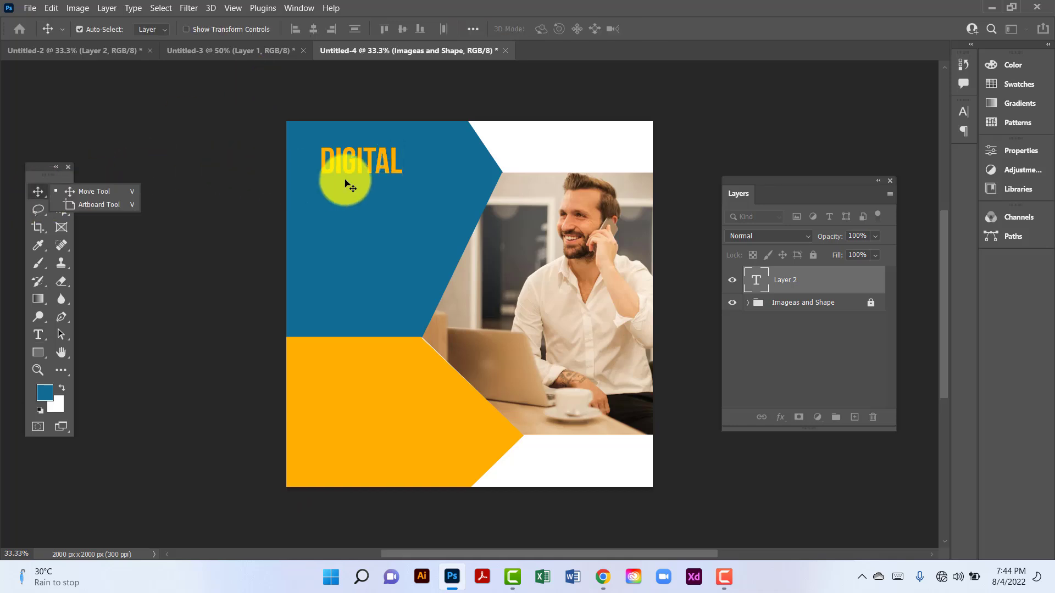
pyautogui.moveTo(374, 161); pyautogui.dragTo(352, 207)
pyautogui.doubleClick(353, 207)
pyautogui.write('MAR')
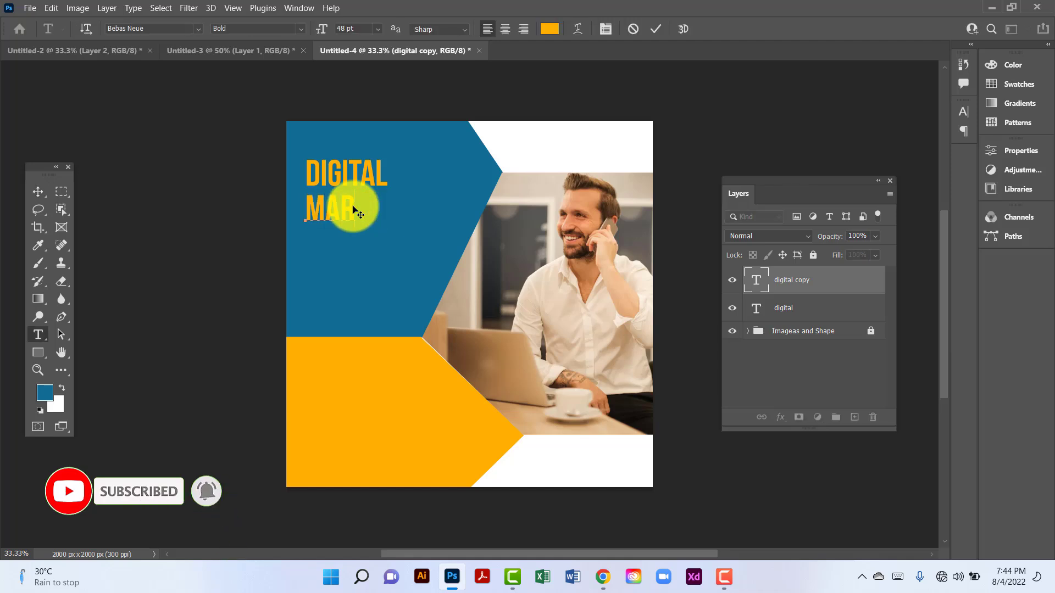
pyautogui.write('KETING')
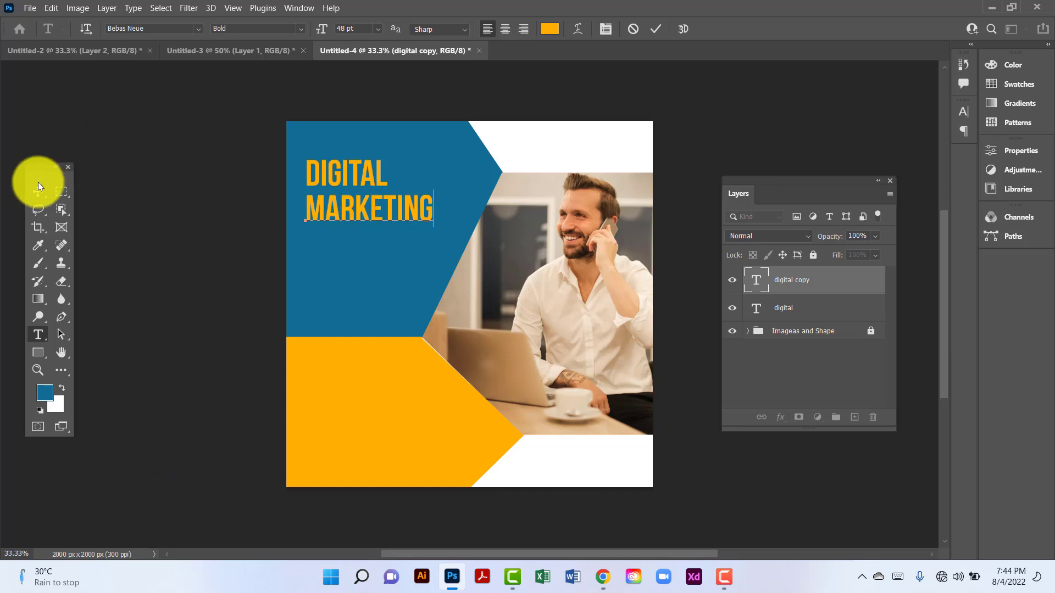
pyautogui.hotkey('ctrl', 'Return')
# Duplicate the MARKETING text directly below itself and change the copy to "AGENCY"
pyautogui.press('v')
pyautogui.moveTo(360, 217); pyautogui.dragTo(361, 242)
pyautogui.doubleClick(360, 241)
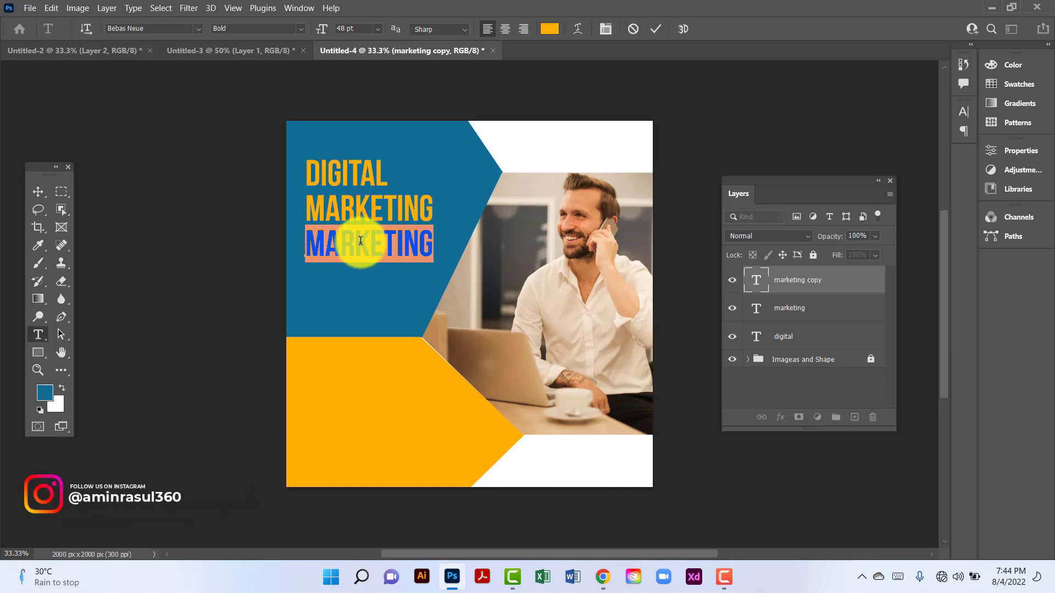
pyautogui.write('AGENCY')
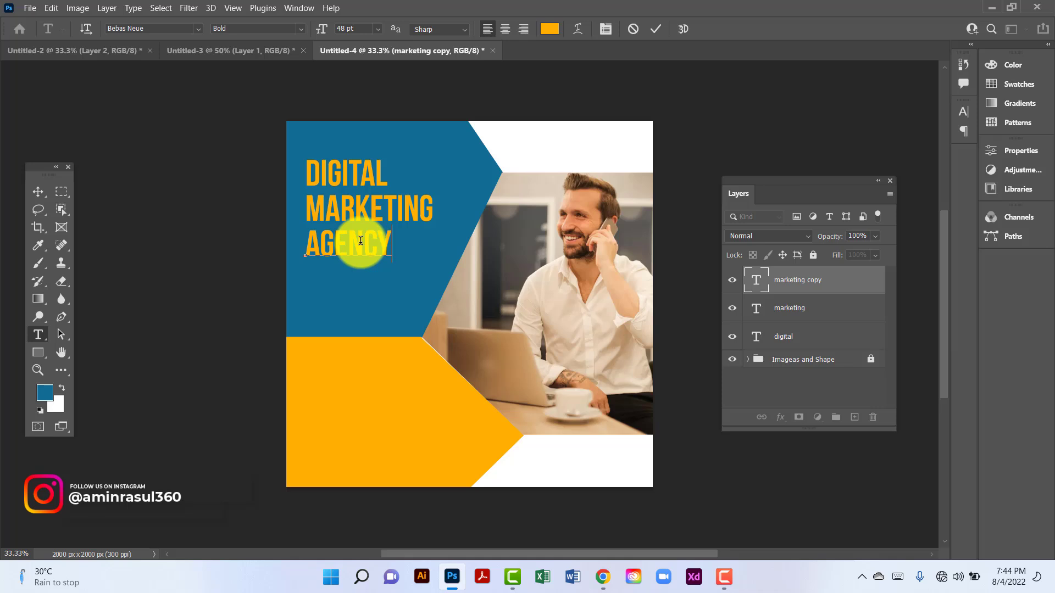
# Recolour the AGENCY text white
pyautogui.click(92, 126)
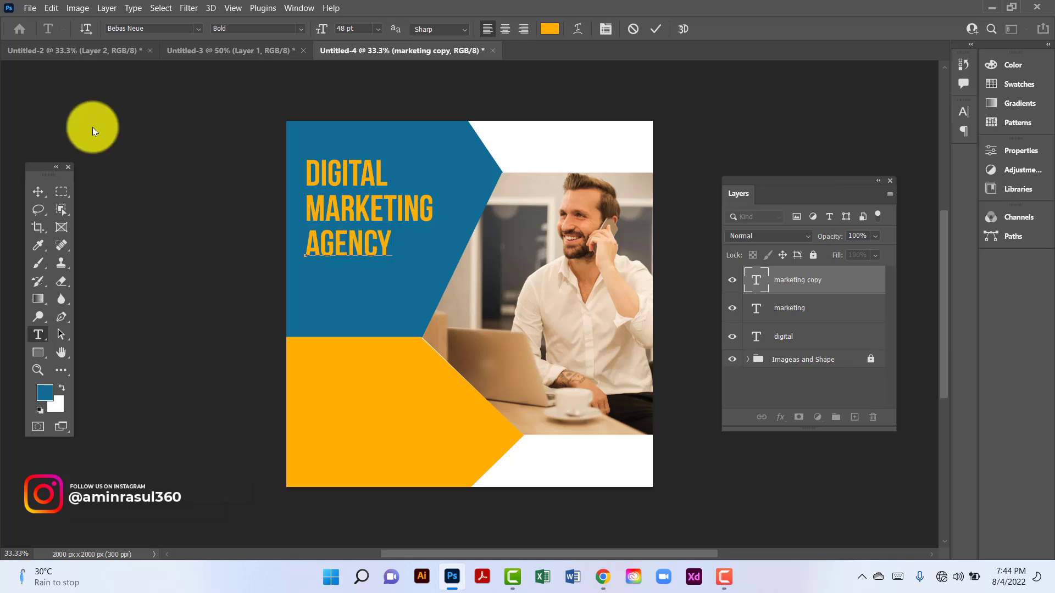
pyautogui.click(37, 189)
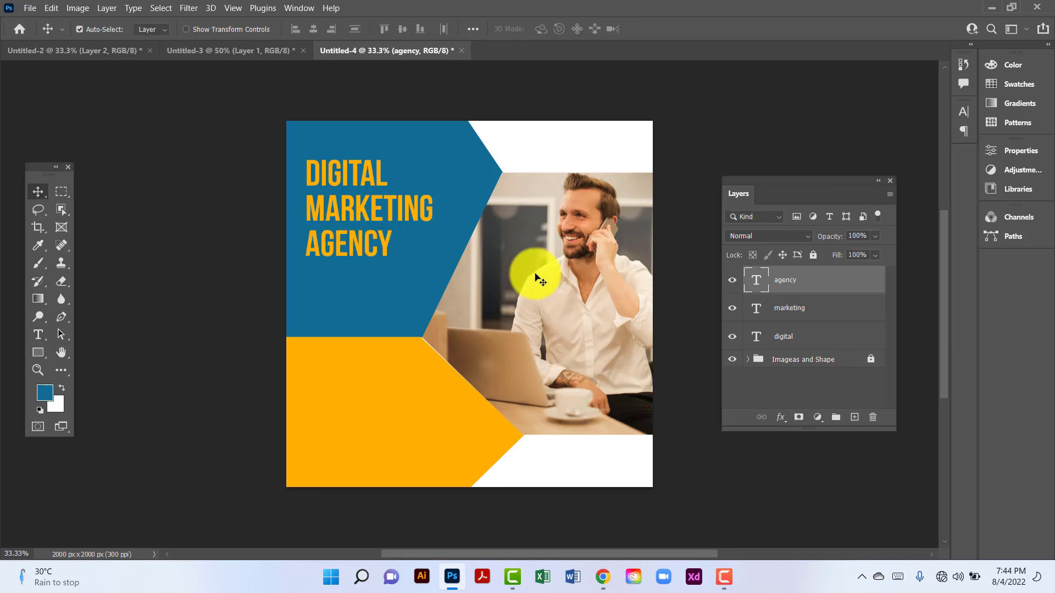
pyautogui.doubleClick(760, 281)
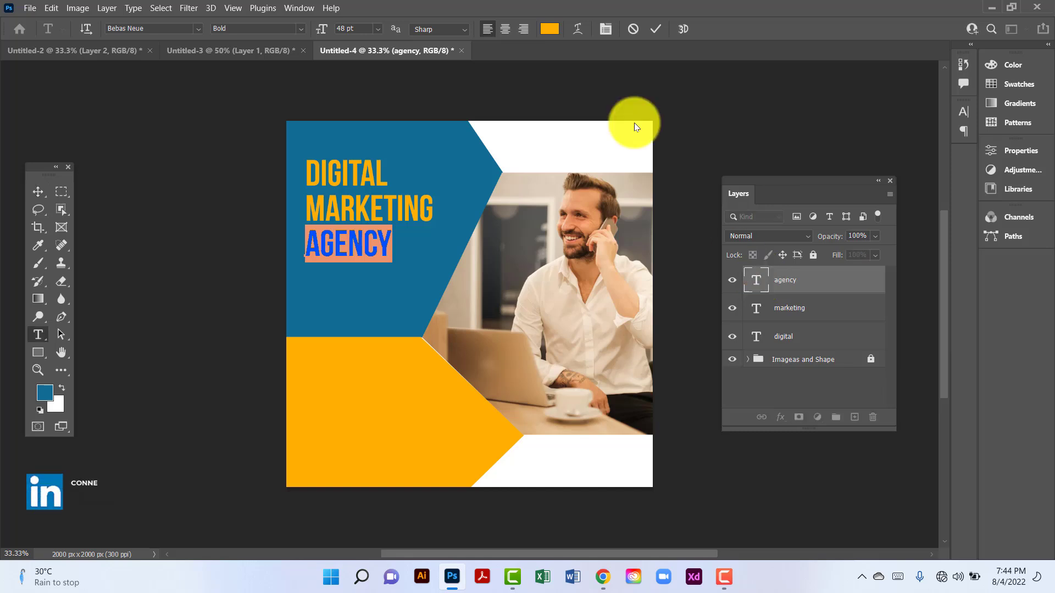
pyautogui.click(546, 36)
pyautogui.moveTo(718, 137); pyautogui.dragTo(637, 57)
pyautogui.click(968, 63)
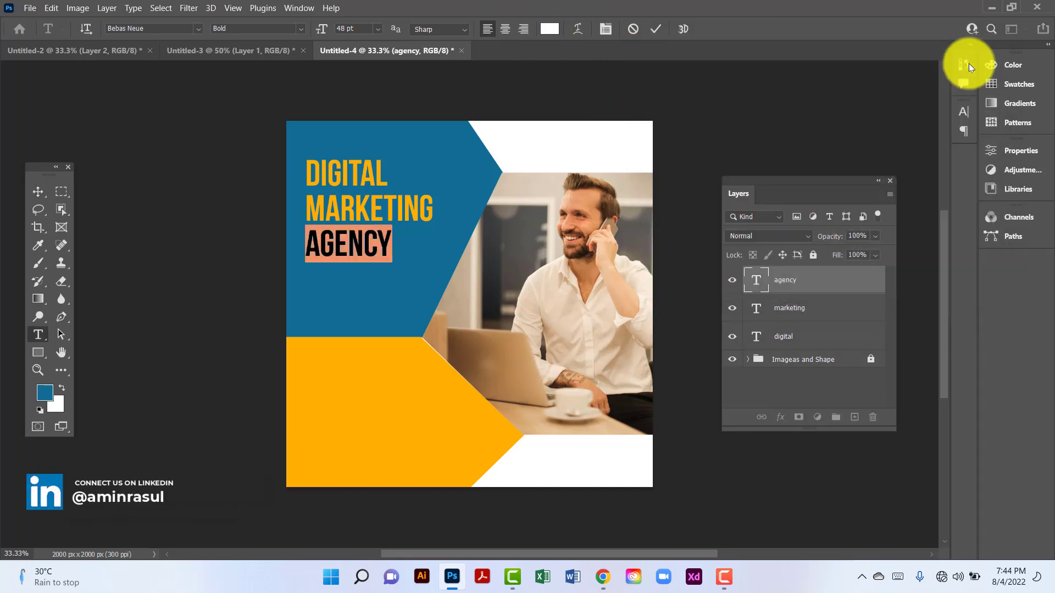
# Recolour the DIGITAL text white (#ffffff), leaving MARKETING in yellow
pyautogui.doubleClick(759, 332)
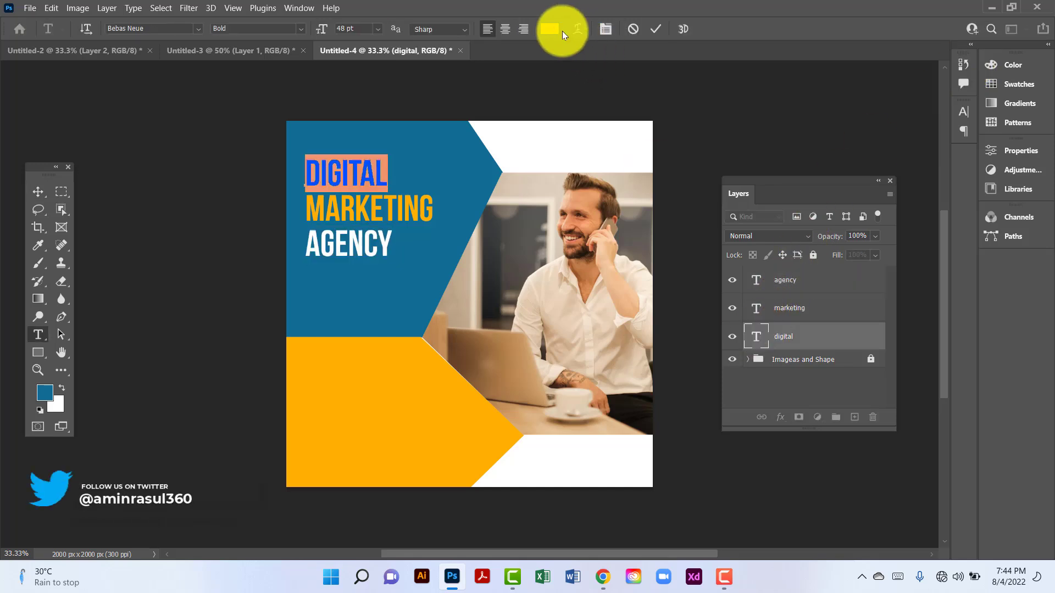
pyautogui.click(549, 28)
pyautogui.moveTo(714, 99); pyautogui.dragTo(607, 55)
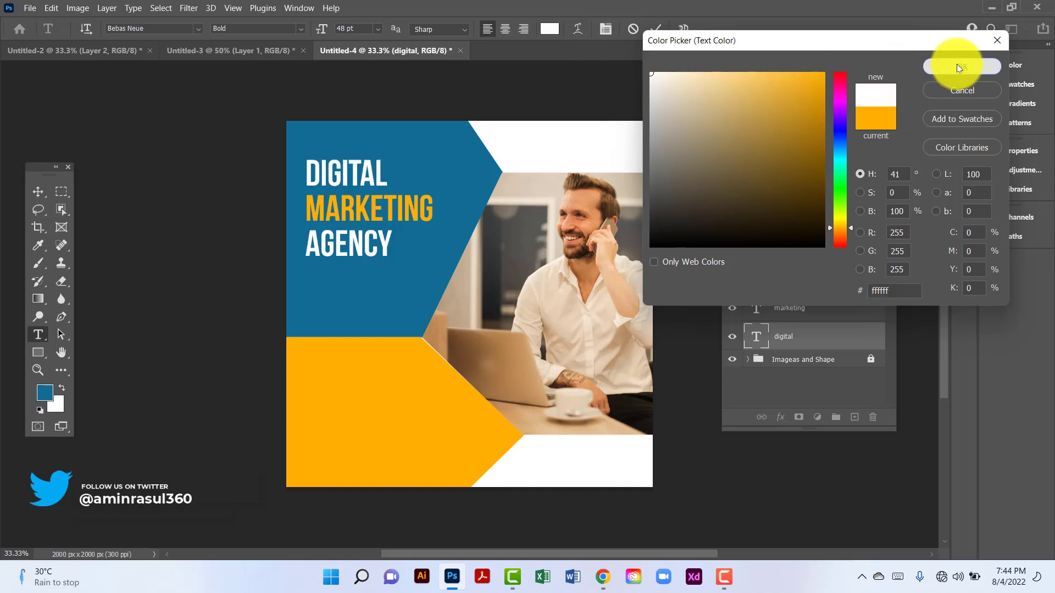
pyautogui.click(958, 64)
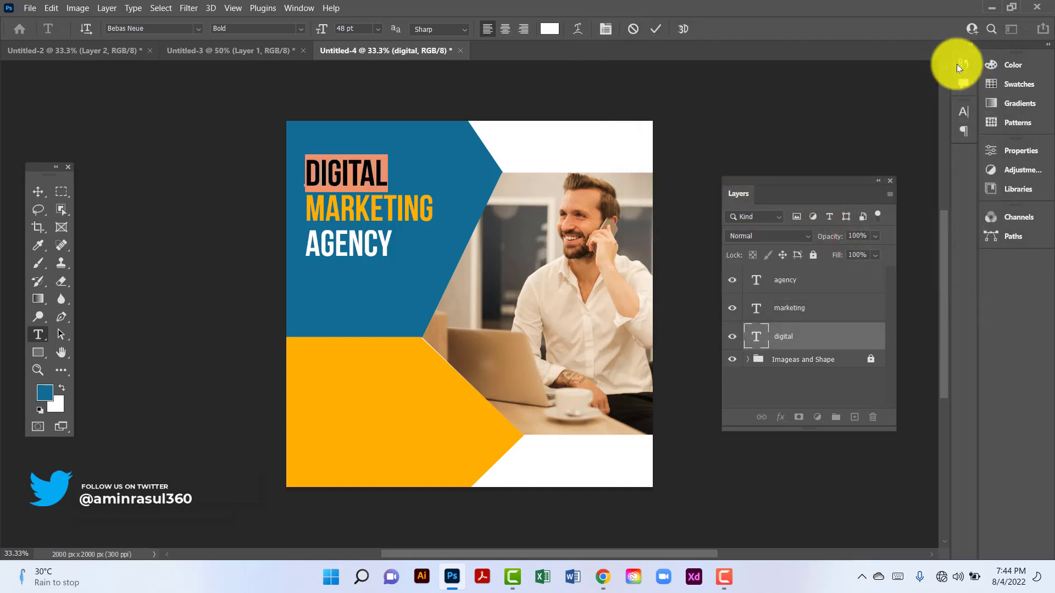
pyautogui.click(36, 188)
pyautogui.click(170, 230)
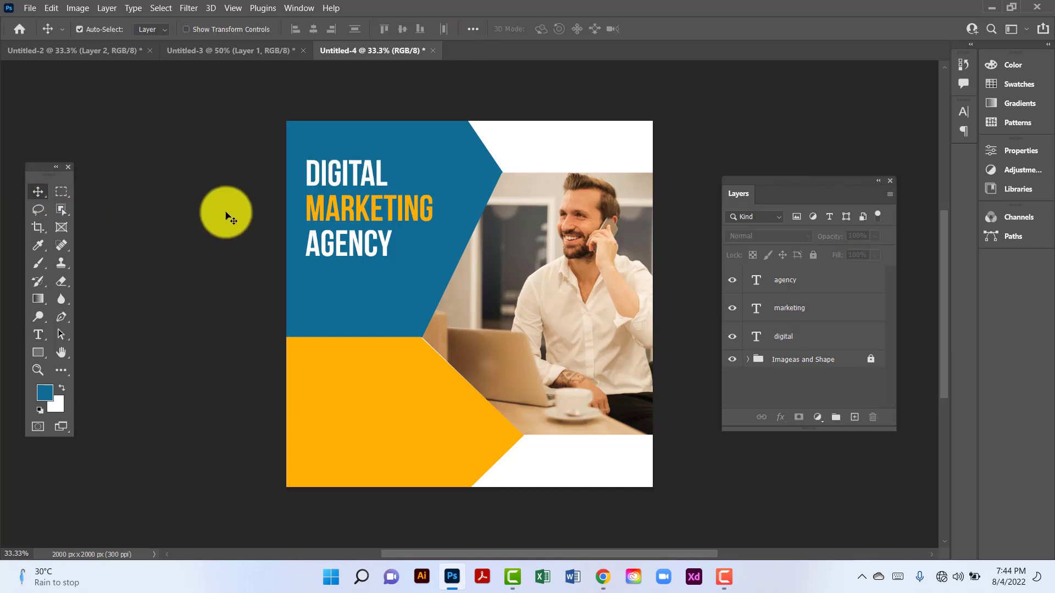
pyautogui.click(363, 175)
pyautogui.moveTo(362, 176); pyautogui.dragTo(575, 464)
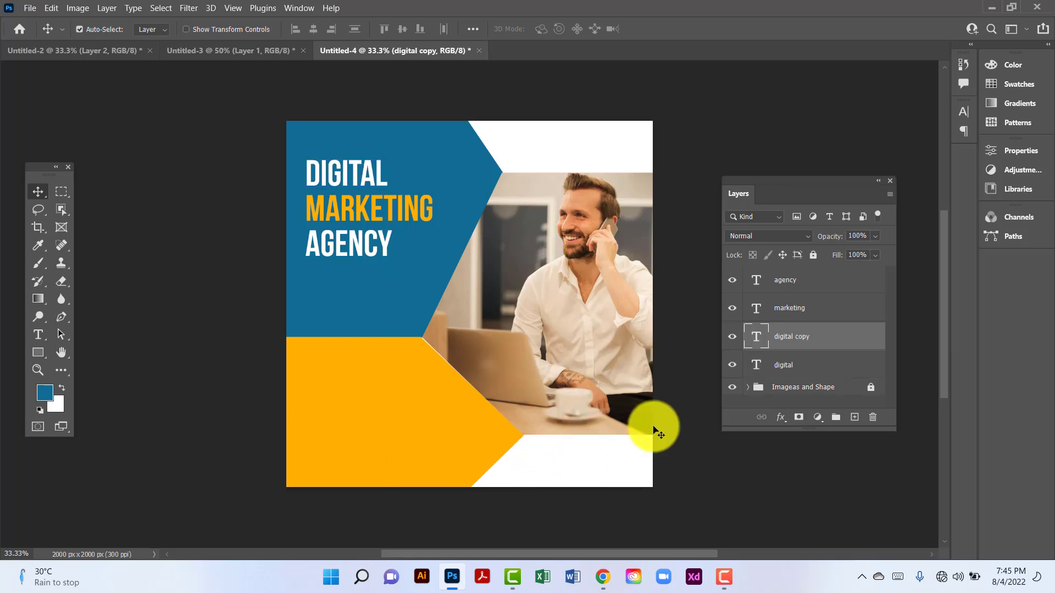
pyautogui.doubleClick(757, 337)
pyautogui.click(545, 23)
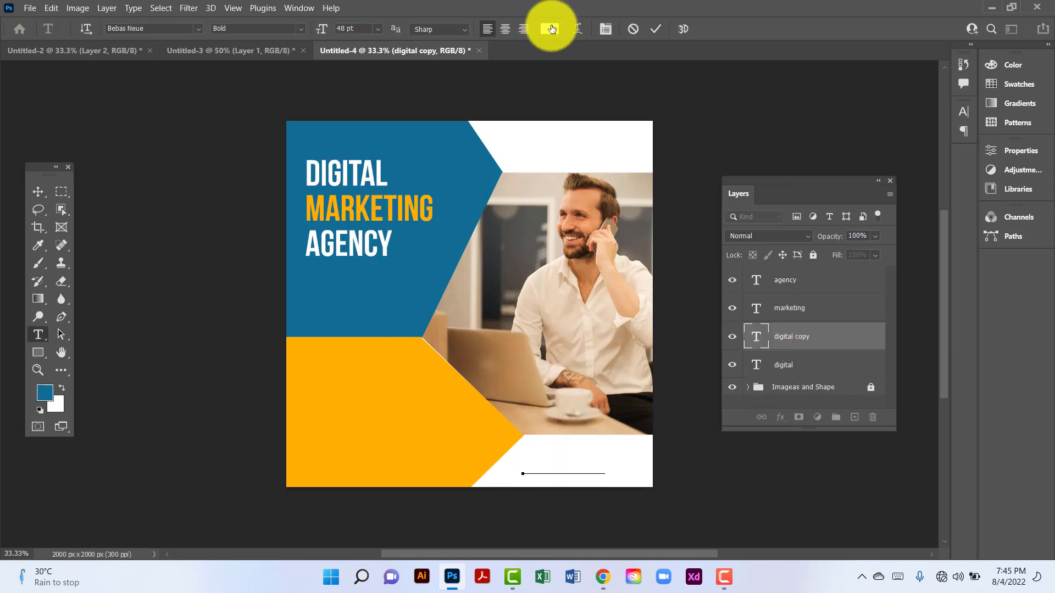
pyautogui.click(481, 186)
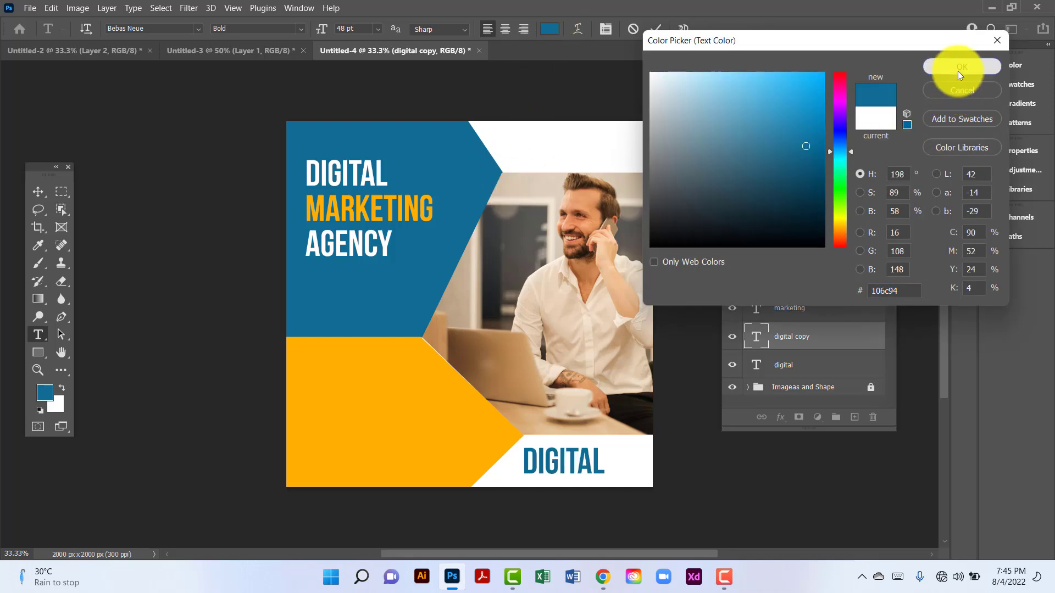
pyautogui.click(957, 71)
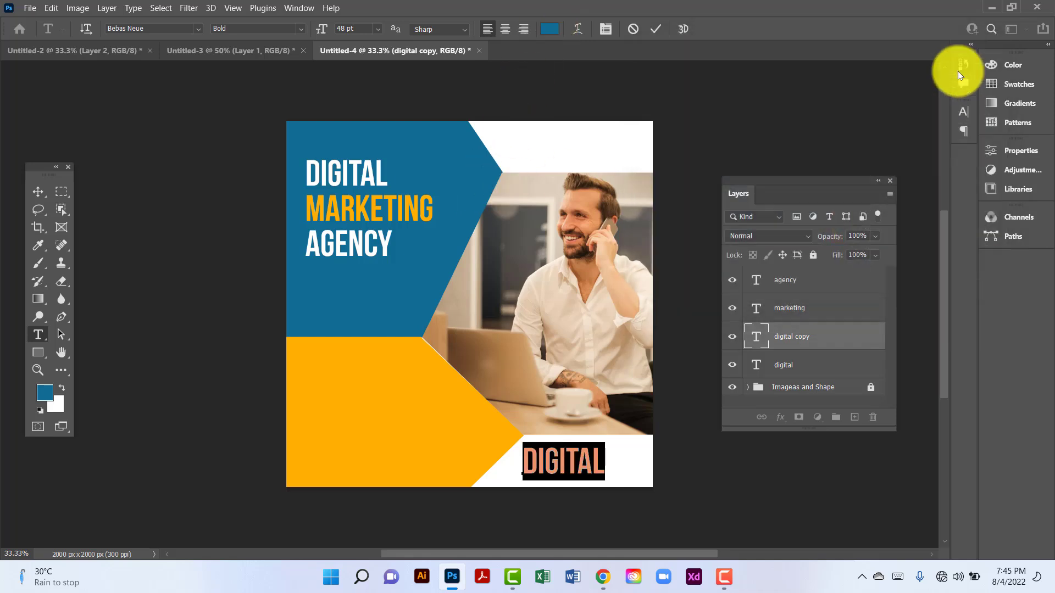
pyautogui.click(377, 28)
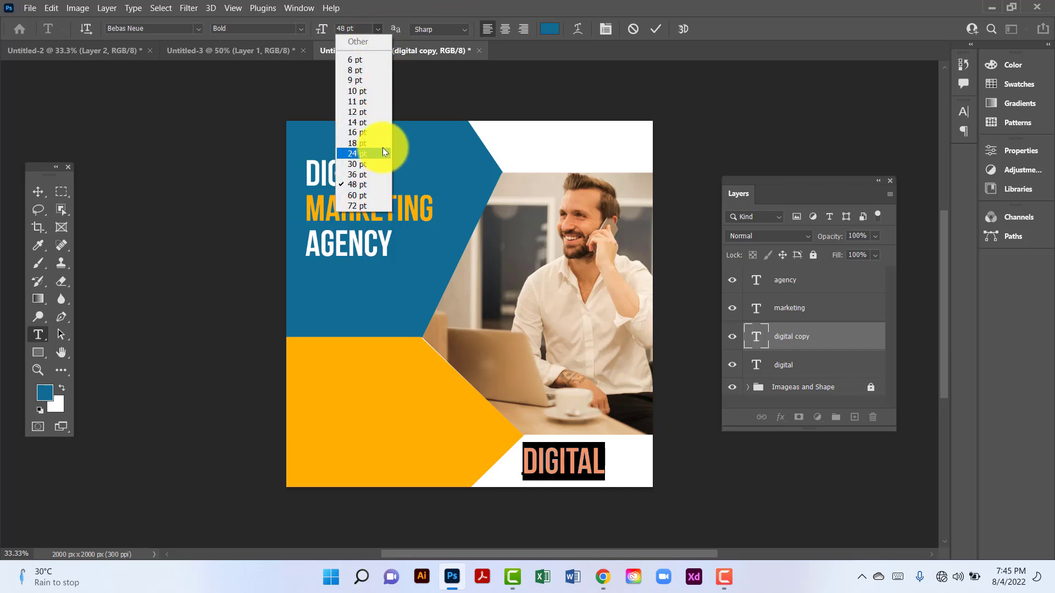
pyautogui.click(357, 143)
pyautogui.press('Escape')
pyautogui.press('v')
pyautogui.press('Delete')
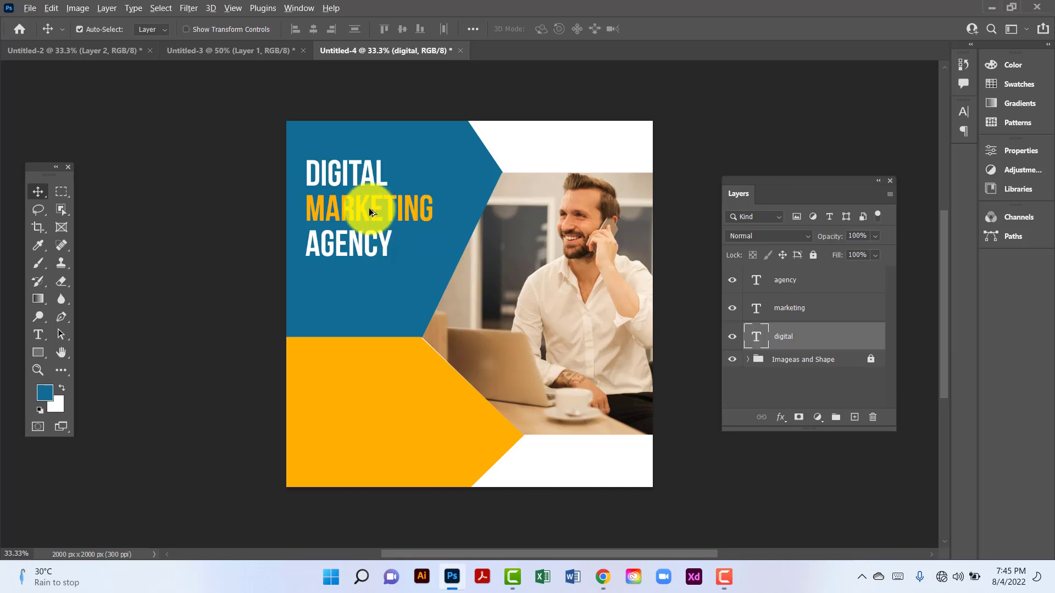
# Duplicate the MARKETING text into the white area below the photo and set the copy to 24 pt in the heading shape's blue, #106c94
pyautogui.moveTo(375, 214); pyautogui.dragTo(587, 467)
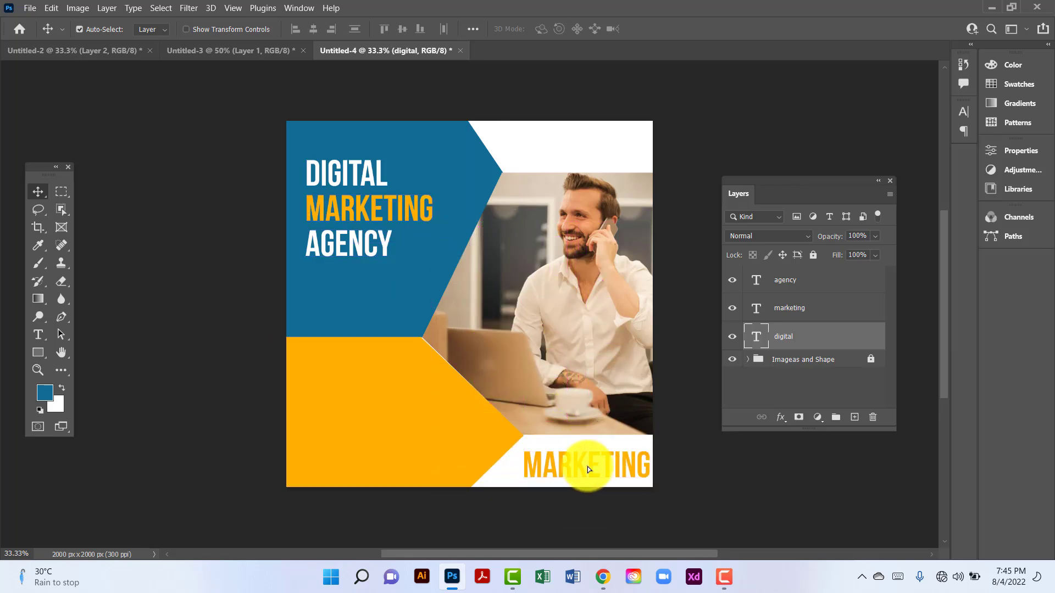
pyautogui.click(734, 364)
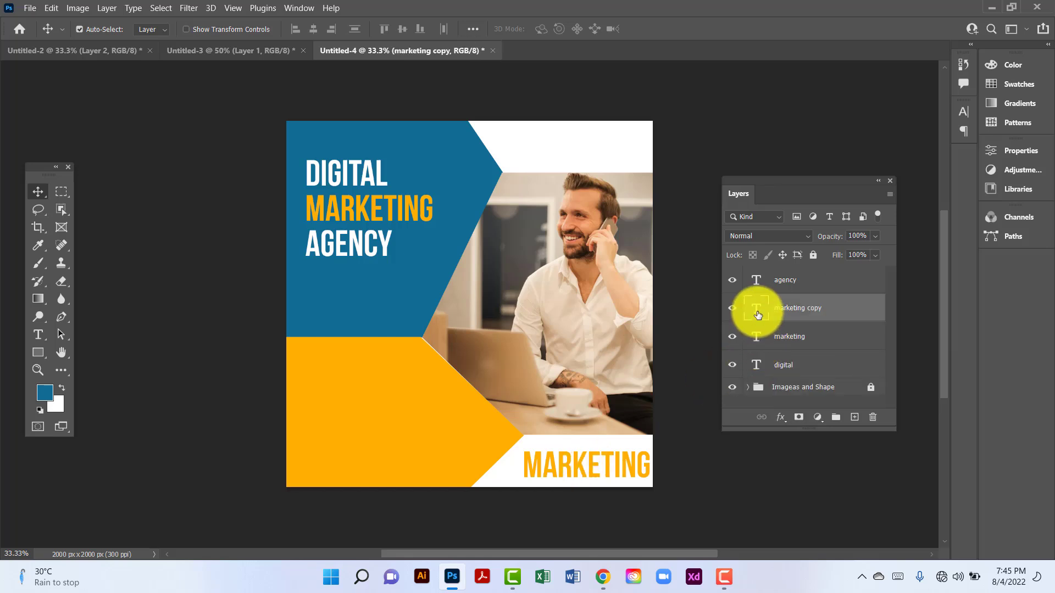
pyautogui.doubleClick(758, 314)
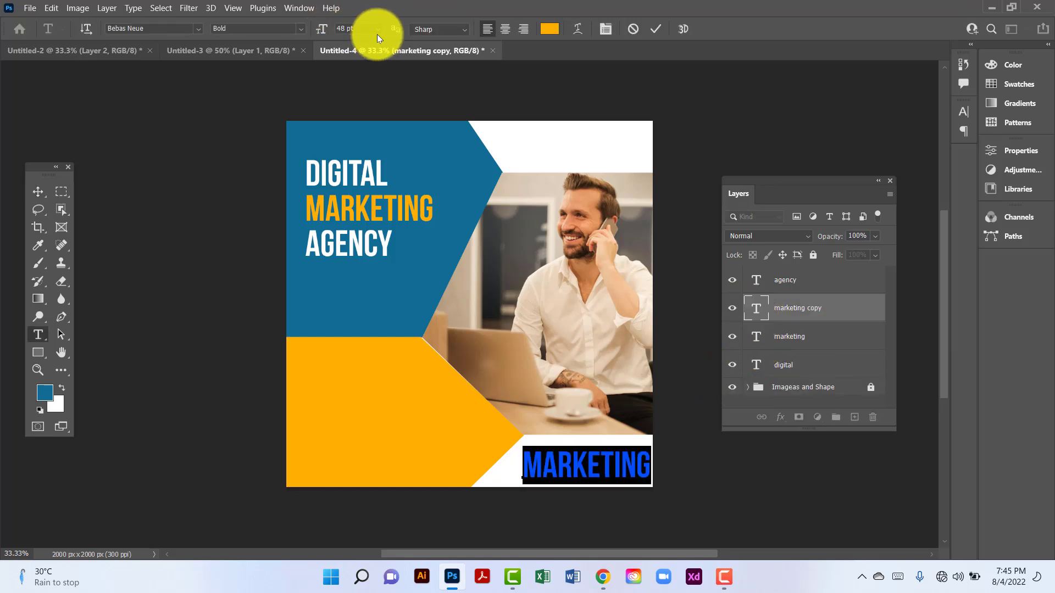
pyautogui.click(379, 30)
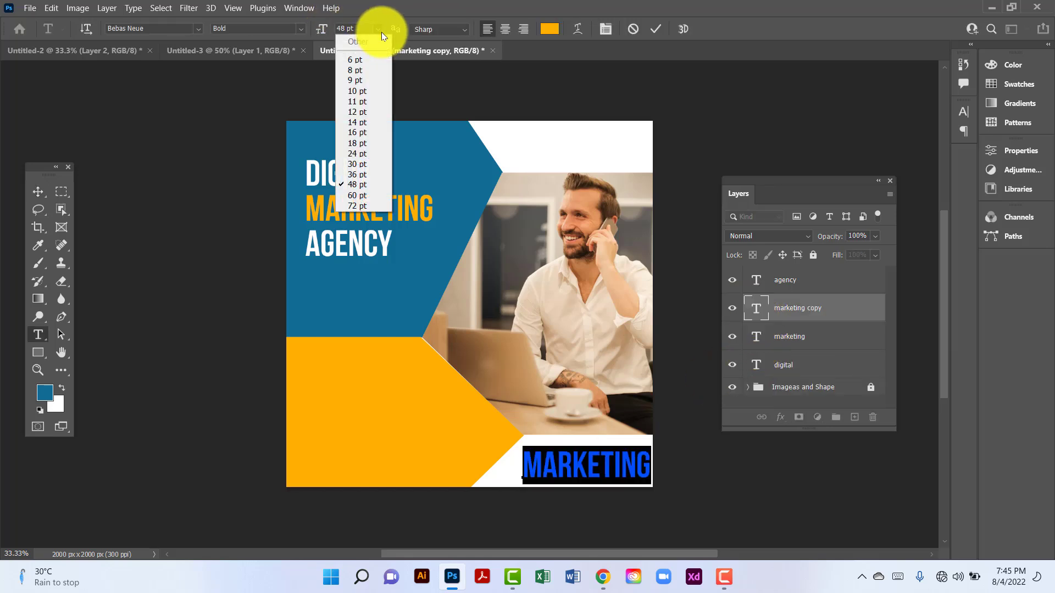
pyautogui.click(377, 148)
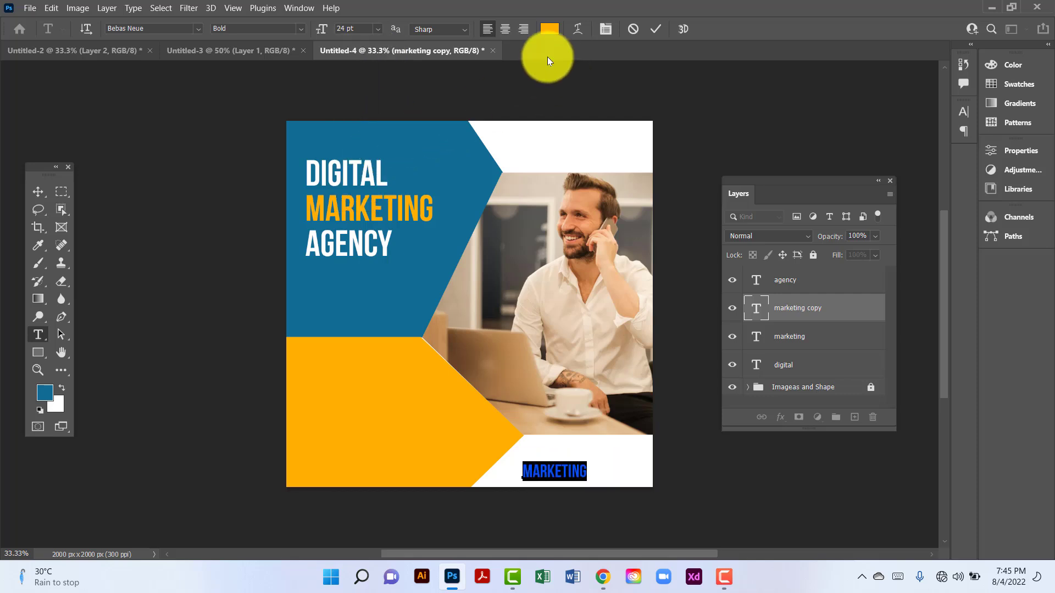
pyautogui.click(549, 28)
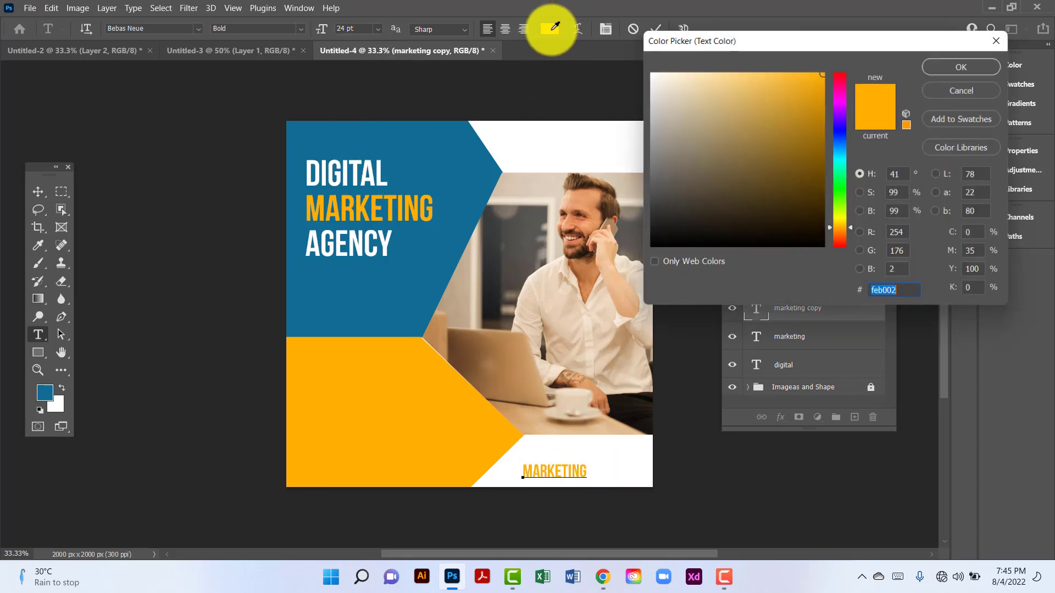
pyautogui.click(485, 150)
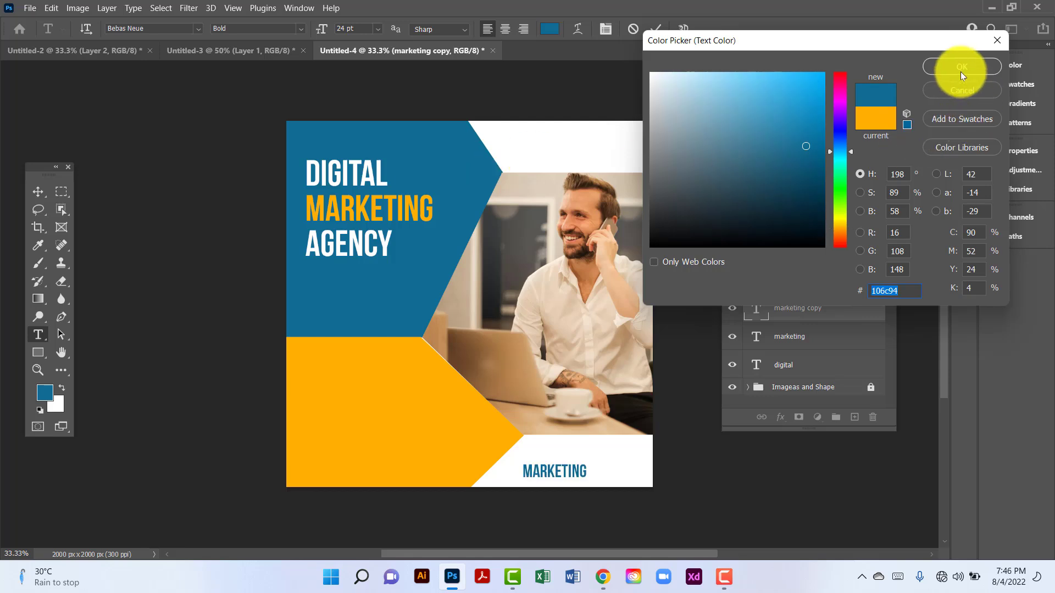
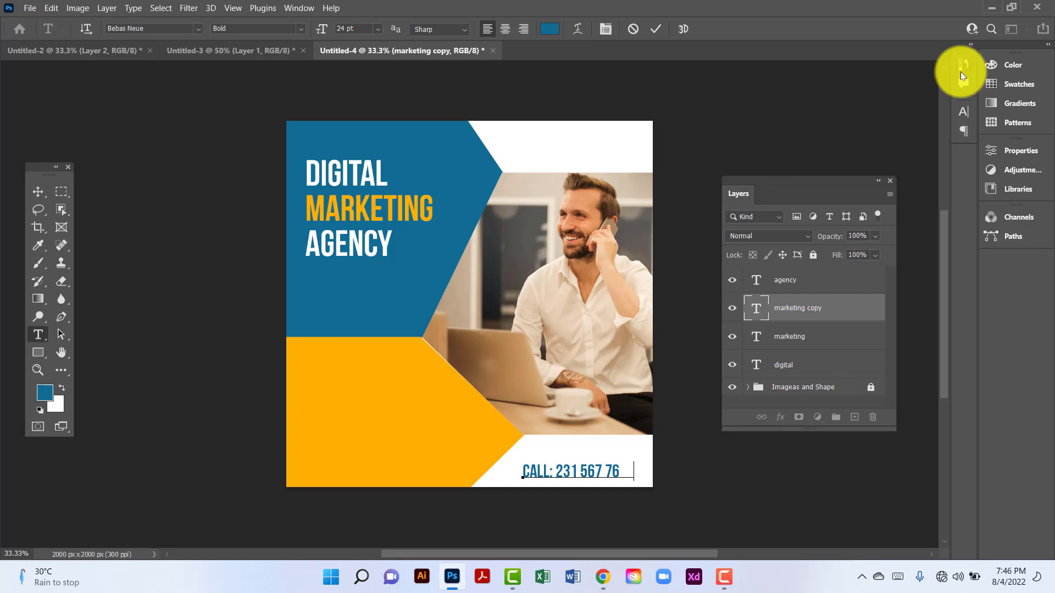
# Replace the small blue copy's text with "CALL:" followed by the phone number, and nudge it slightly up
pyautogui.write('85')
pyautogui.click(33, 193)
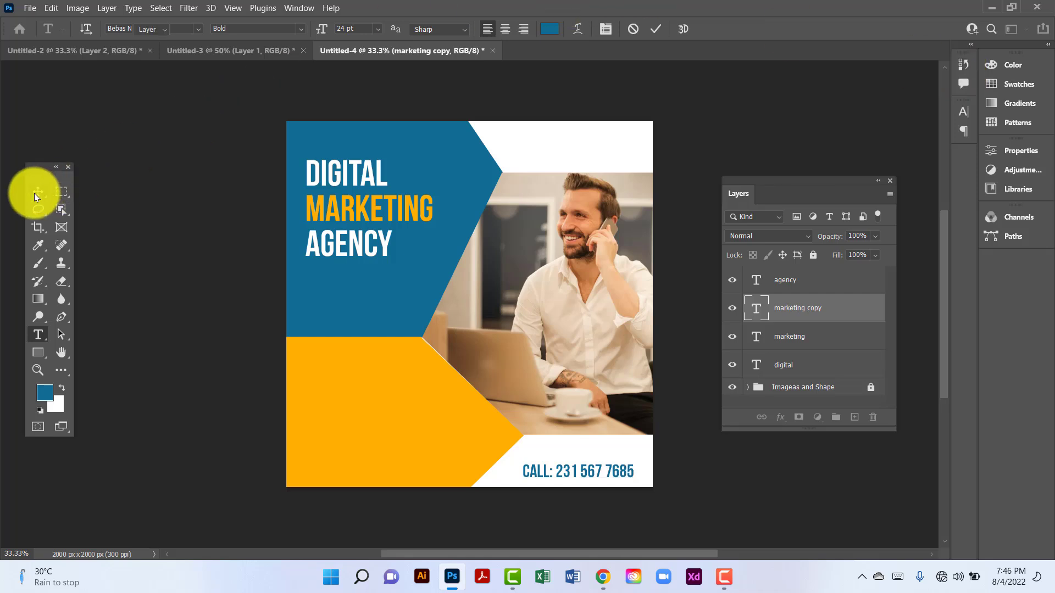
pyautogui.moveTo(600, 474); pyautogui.dragTo(598, 467)
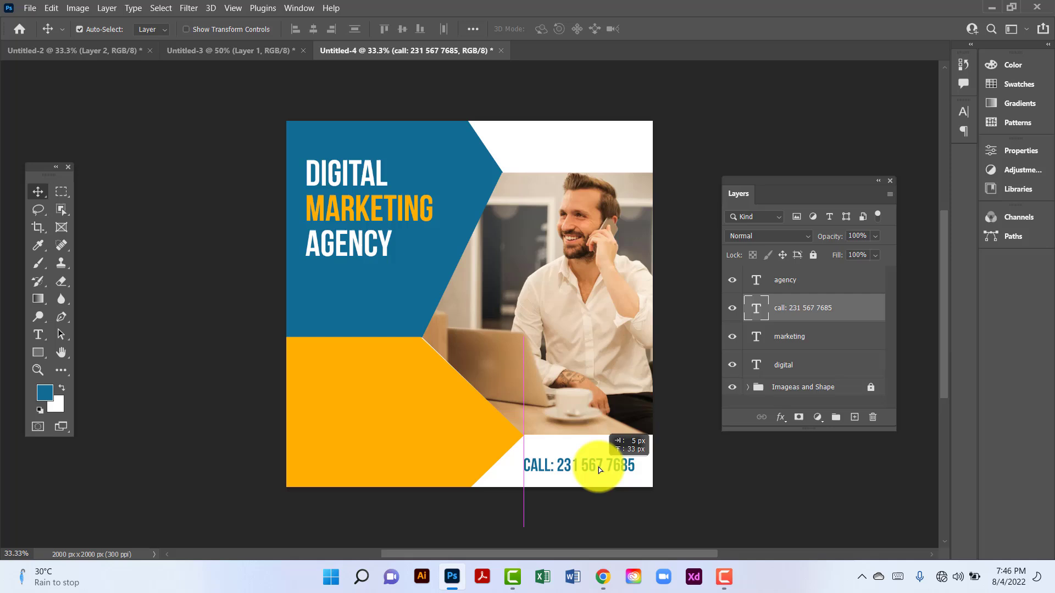
# Duplicate the MARKETING text into the white area above the photo and change the copy to "LOGO"
pyautogui.click(366, 207)
pyautogui.moveTo(366, 207); pyautogui.dragTo(566, 145)
pyautogui.doubleClick(565, 145)
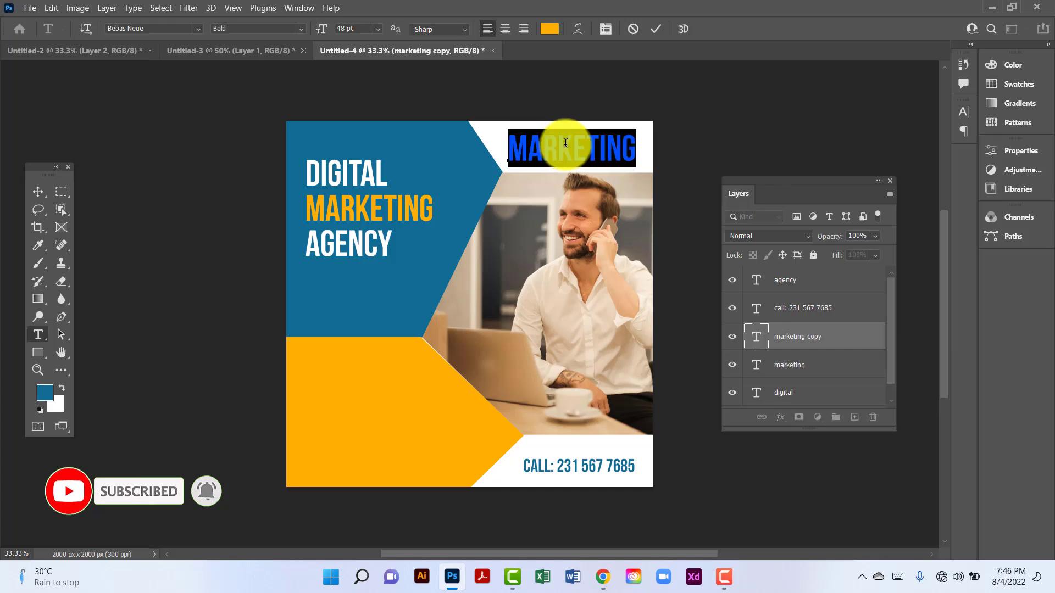
pyautogui.write('LGOO')
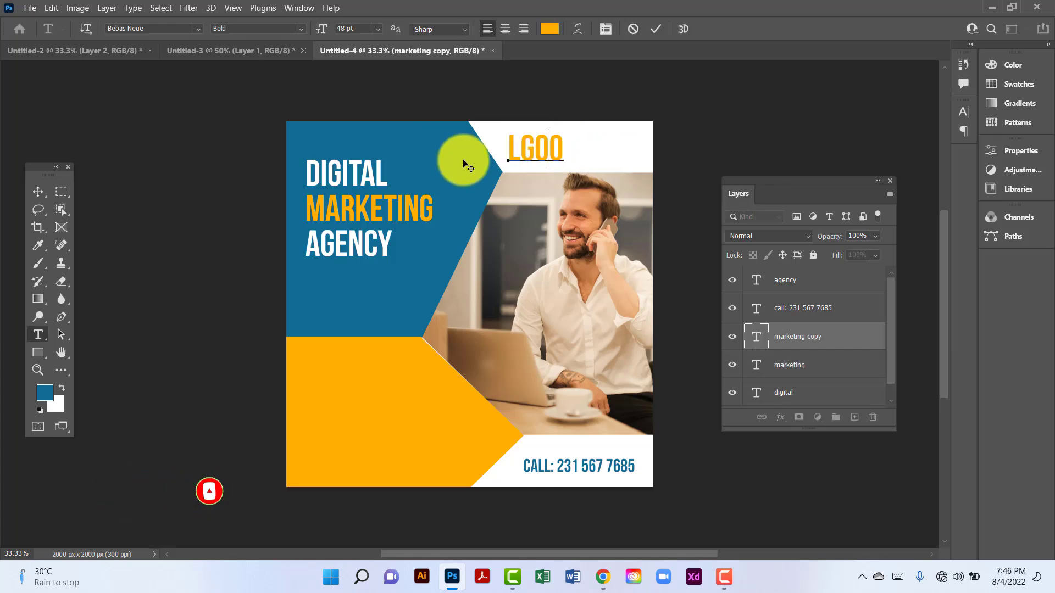
pyautogui.press('BackSpace')
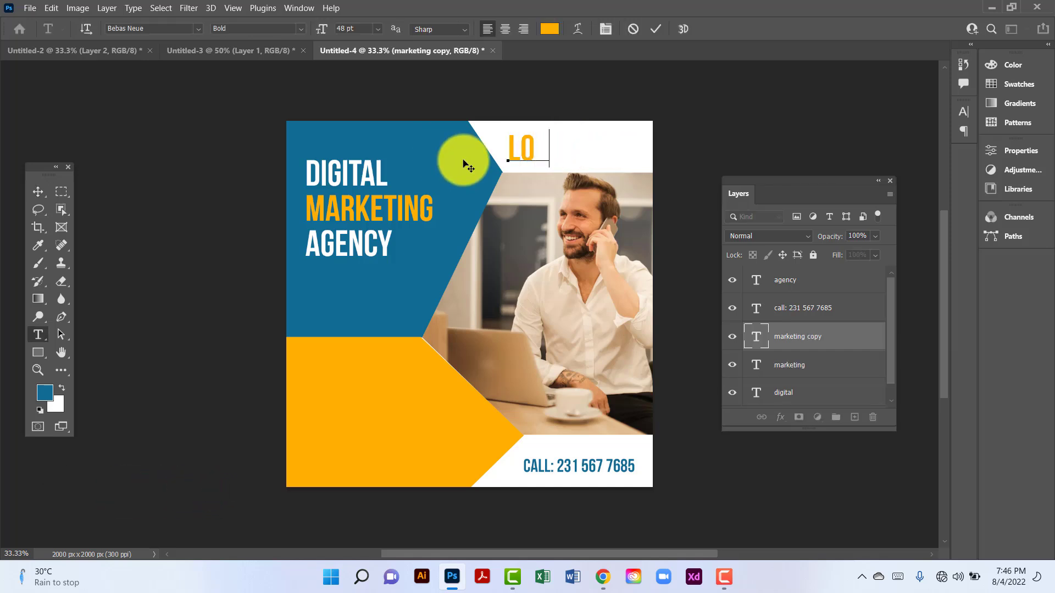
pyautogui.write('GO')
# Move the LOGO text slightly right within the white area above the photo
pyautogui.click(34, 190)
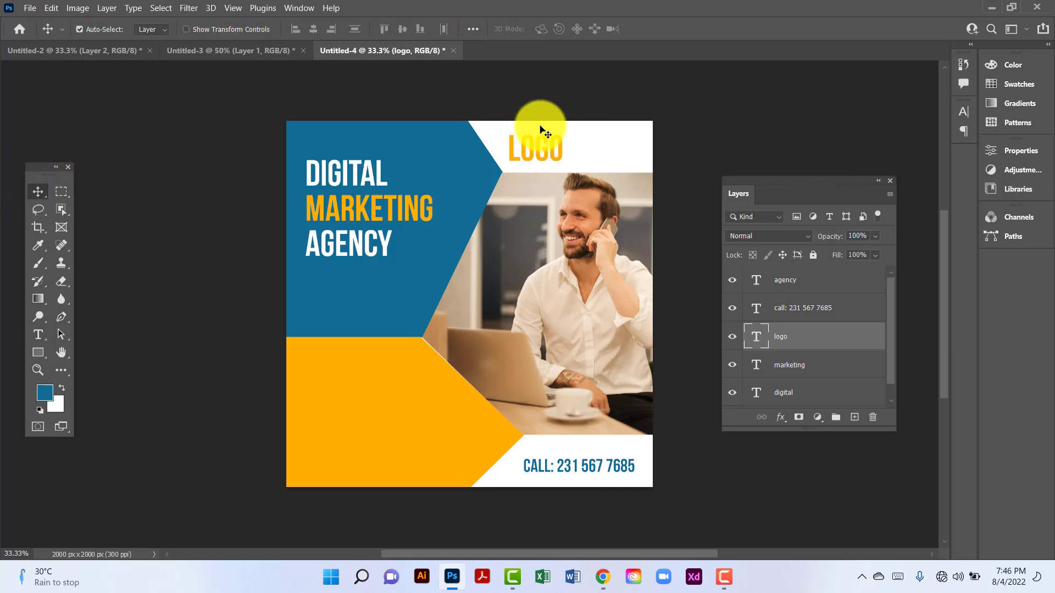
pyautogui.moveTo(542, 132); pyautogui.dragTo(565, 144)
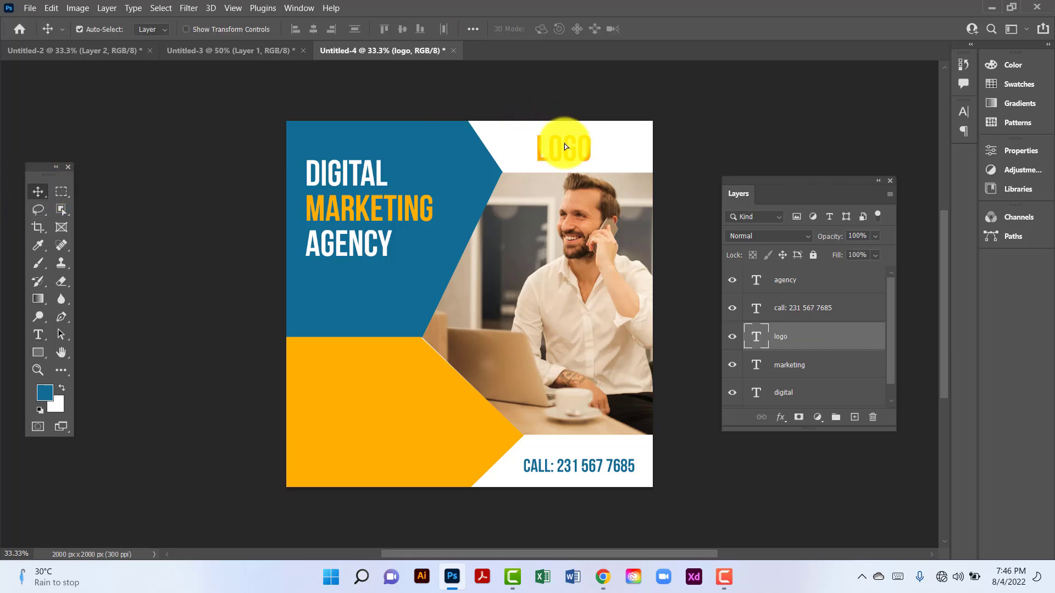
pyautogui.click(126, 204)
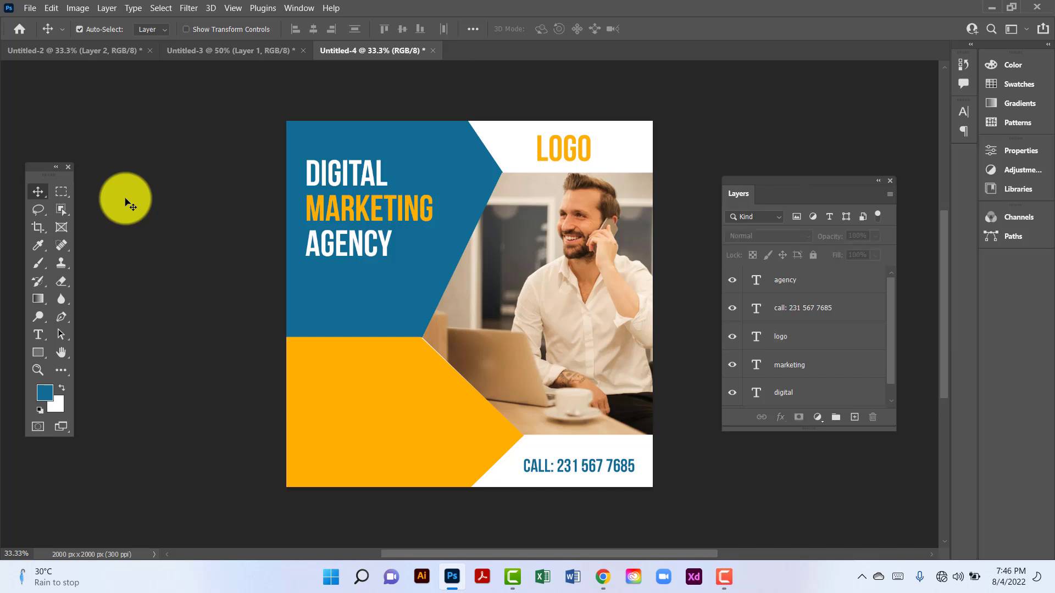
# Duplicate the AGENCY text into the upper part of the yellow shape and change the copy to "GROW YOUR"
pyautogui.click(367, 253)
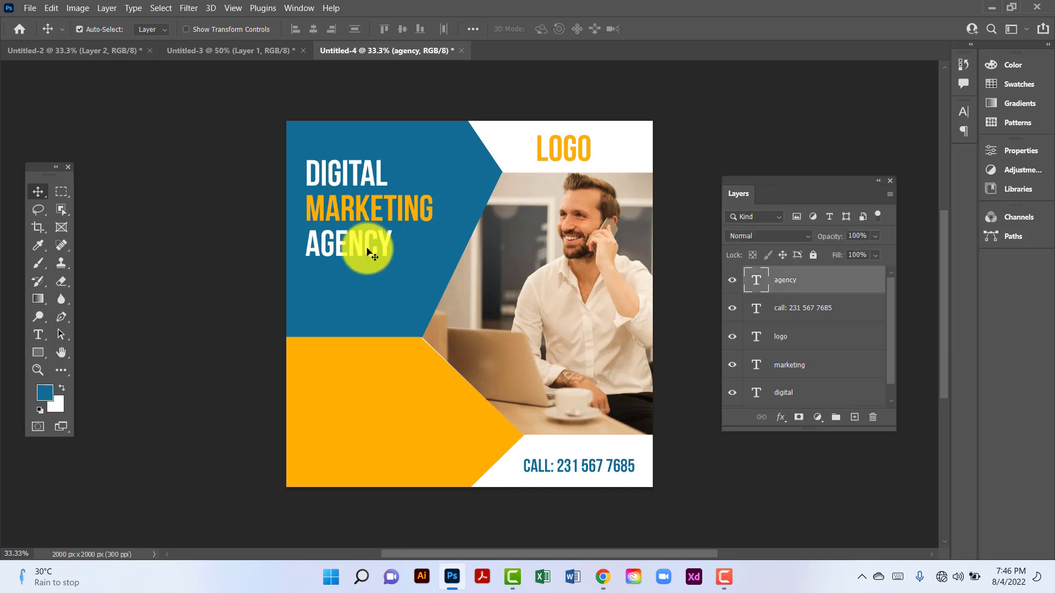
pyautogui.moveTo(368, 254); pyautogui.dragTo(368, 303)
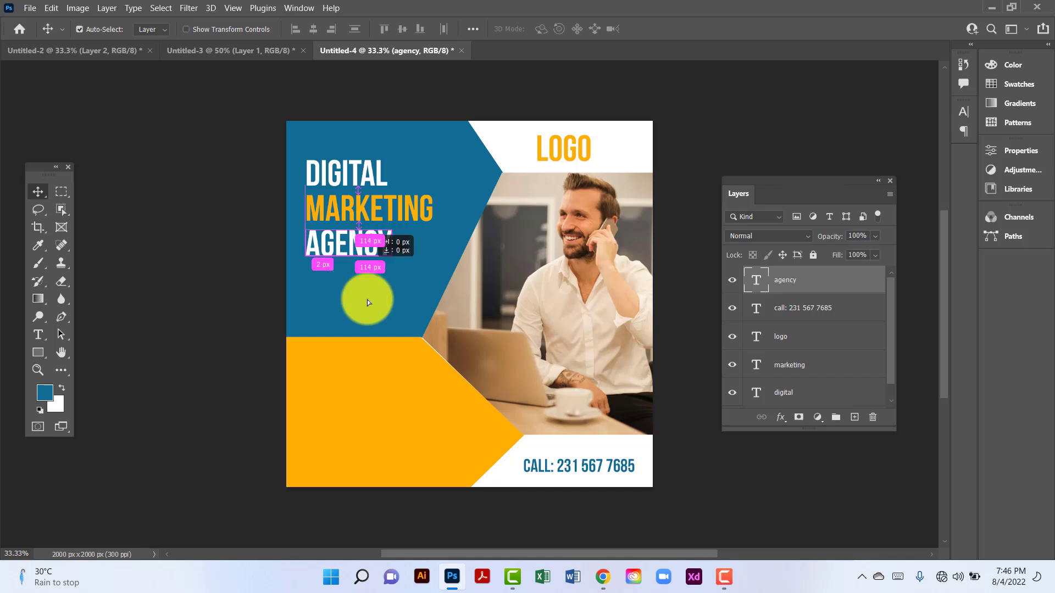
pyautogui.moveTo(366, 363); pyautogui.dragTo(365, 375)
pyautogui.doubleClick(365, 372)
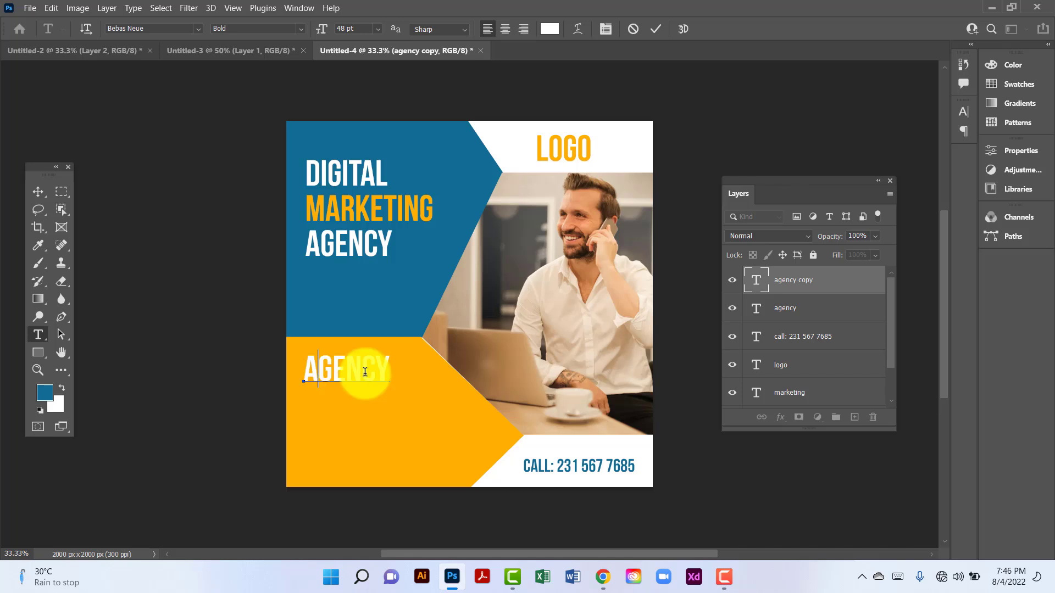
pyautogui.write('GROW')
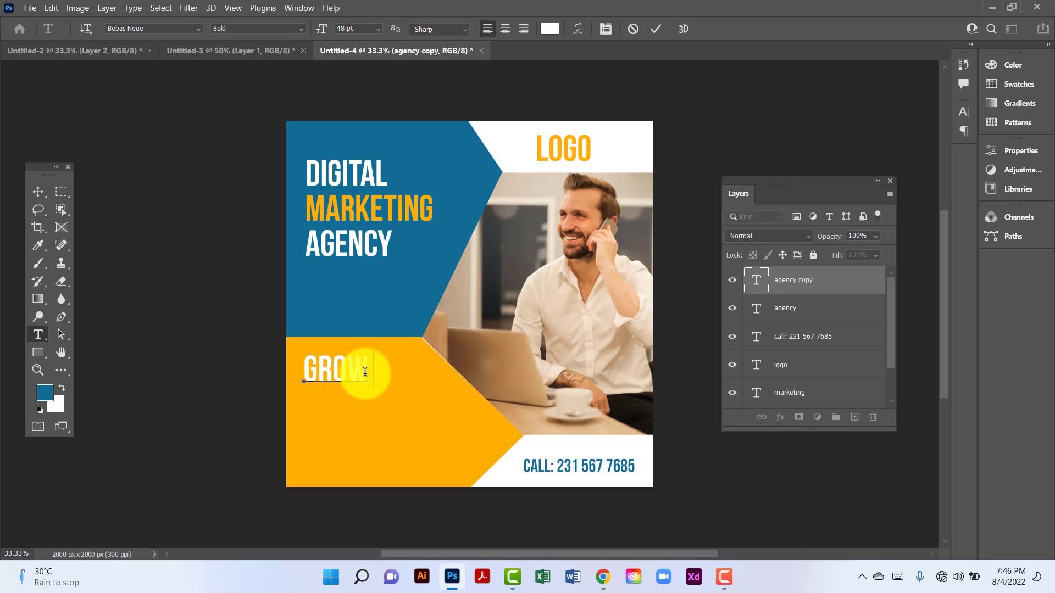
pyautogui.write(' YOU')
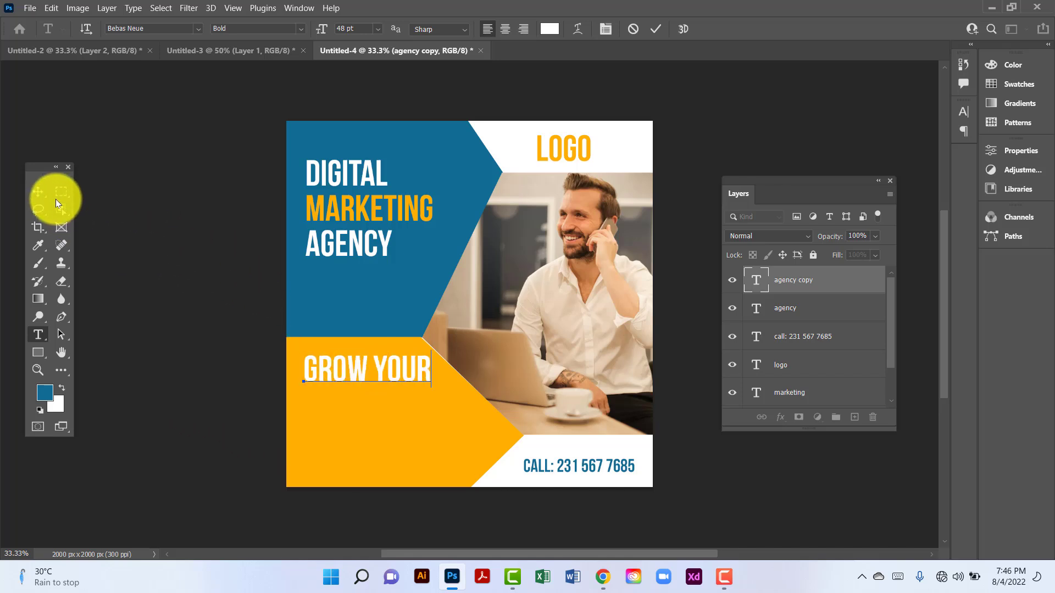
# Scale the GROW YOUR text down to about 76.5% and keep it near the yellow shape's upper-left area
pyautogui.hotkey('ctrl', 'Return')
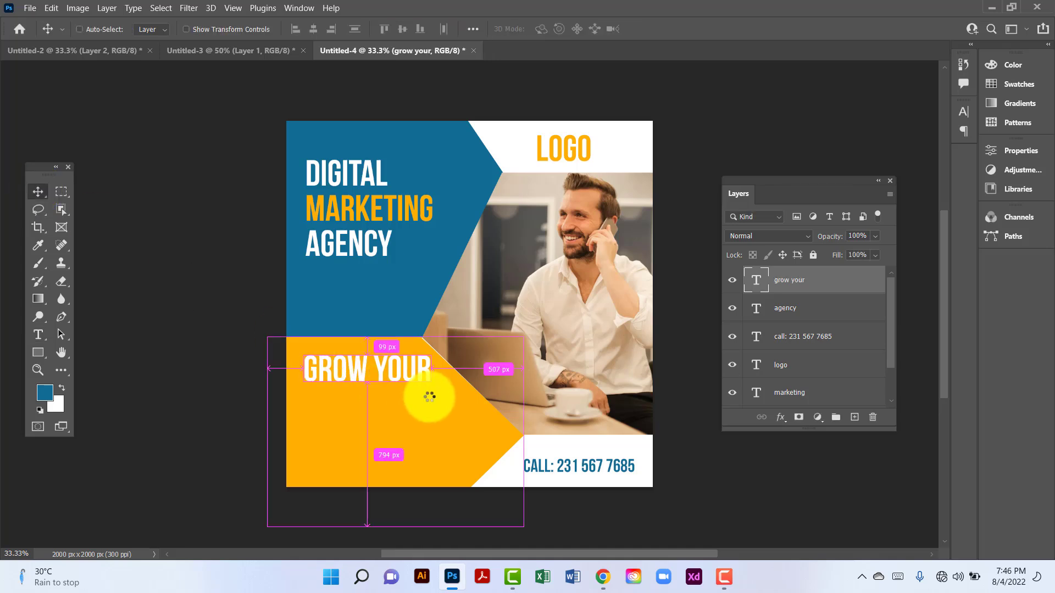
pyautogui.hotkey('ctrl', 't')
pyautogui.moveTo(433, 353); pyautogui.dragTo(382, 372)
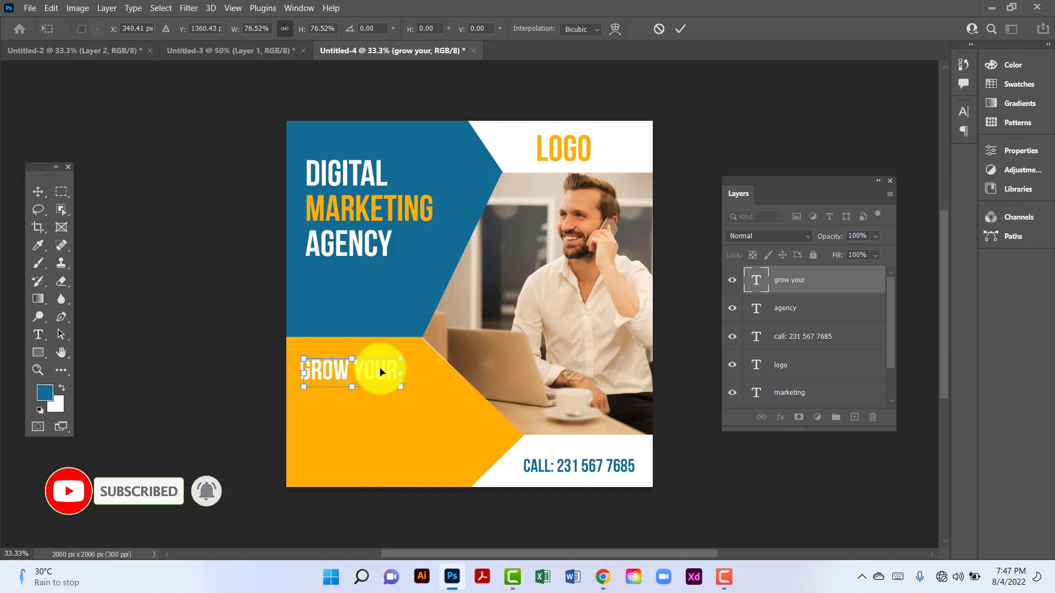
pyautogui.press('Return')
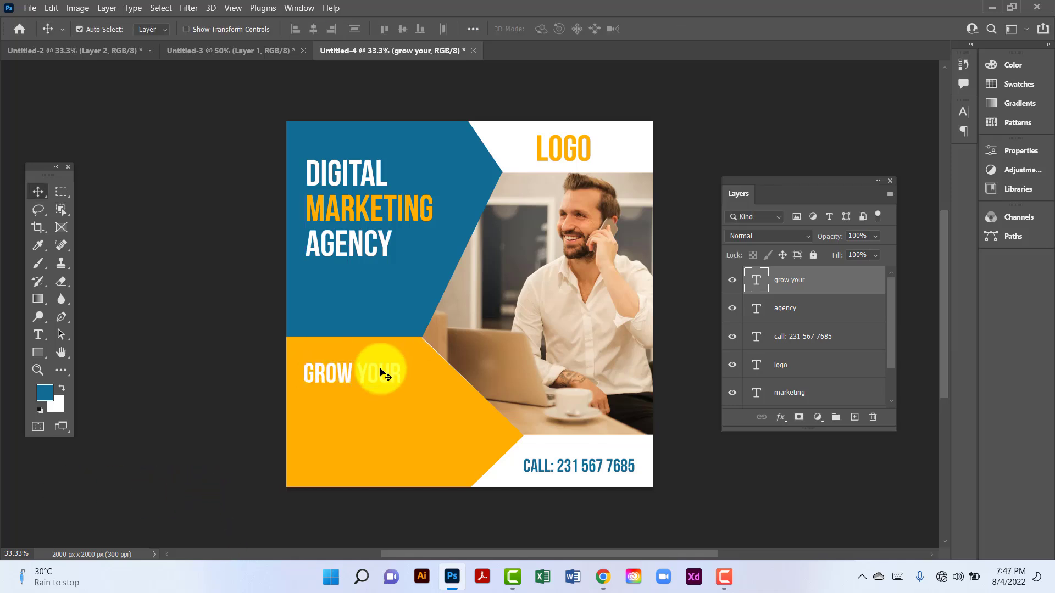
# Duplicate the GROW YOUR text directly below itself and change the copy to "BUSINESS WITH US"
pyautogui.moveTo(380, 363); pyautogui.dragTo(384, 387)
pyautogui.doubleClick(383, 386)
pyautogui.press('Left')
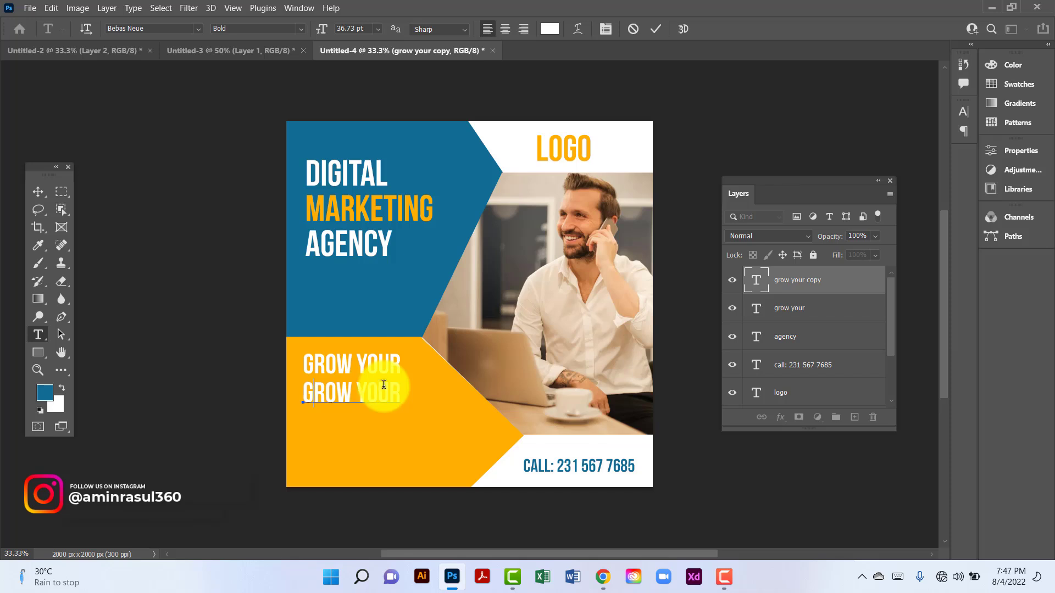
pyautogui.write('BUSINESS WITH US')
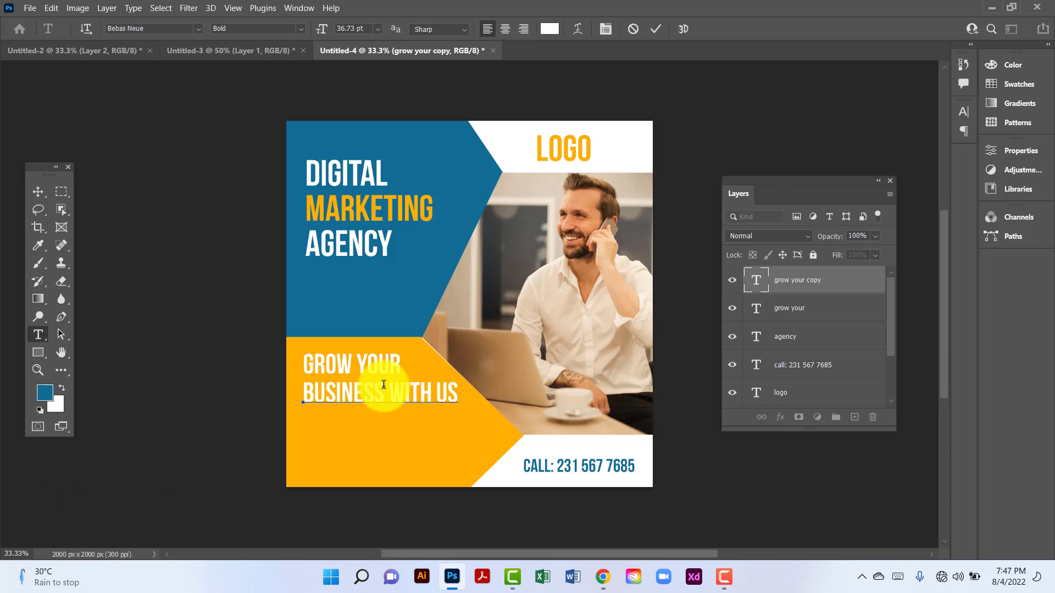
pyautogui.click(37, 192)
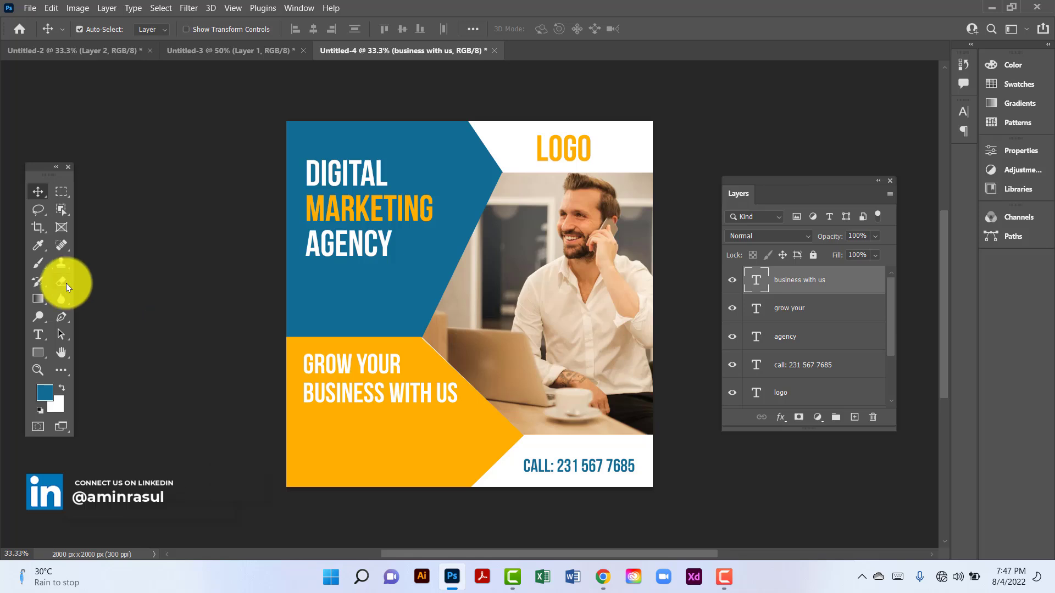
# Add a placeholder lorem ipsum paragraph box below BUSINESS WITH US, set in 12 pt Bebas Neue Regular
pyautogui.click(38, 332)
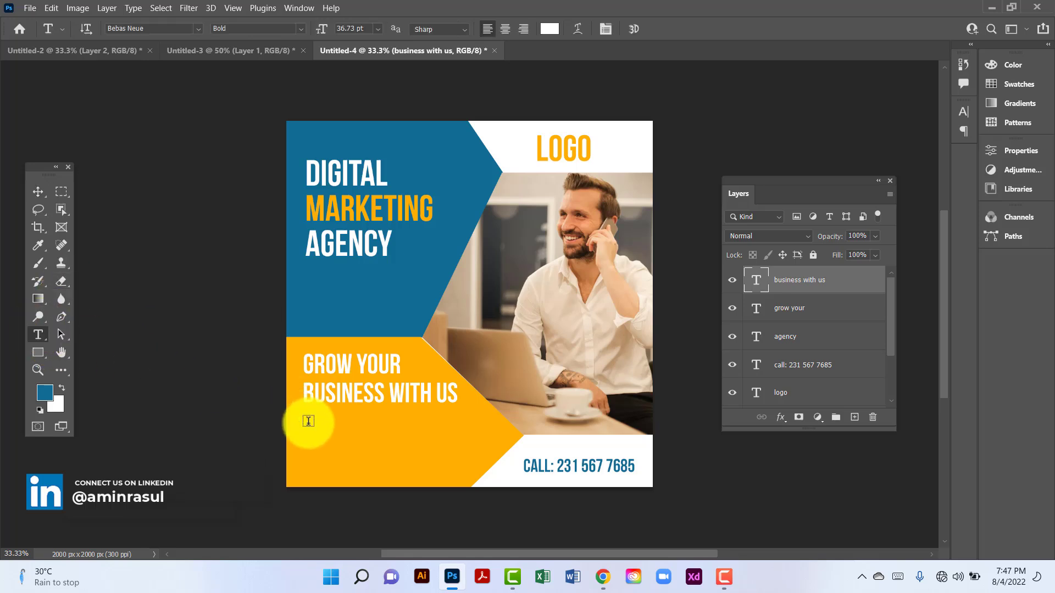
pyautogui.moveTo(308, 423); pyautogui.dragTo(495, 456)
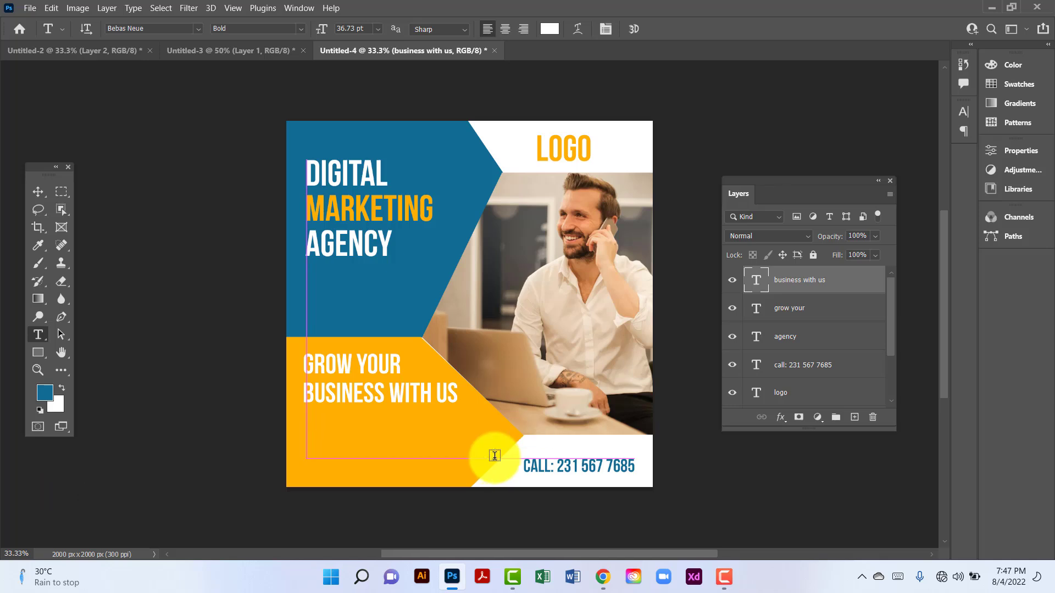
pyautogui.click(350, 28)
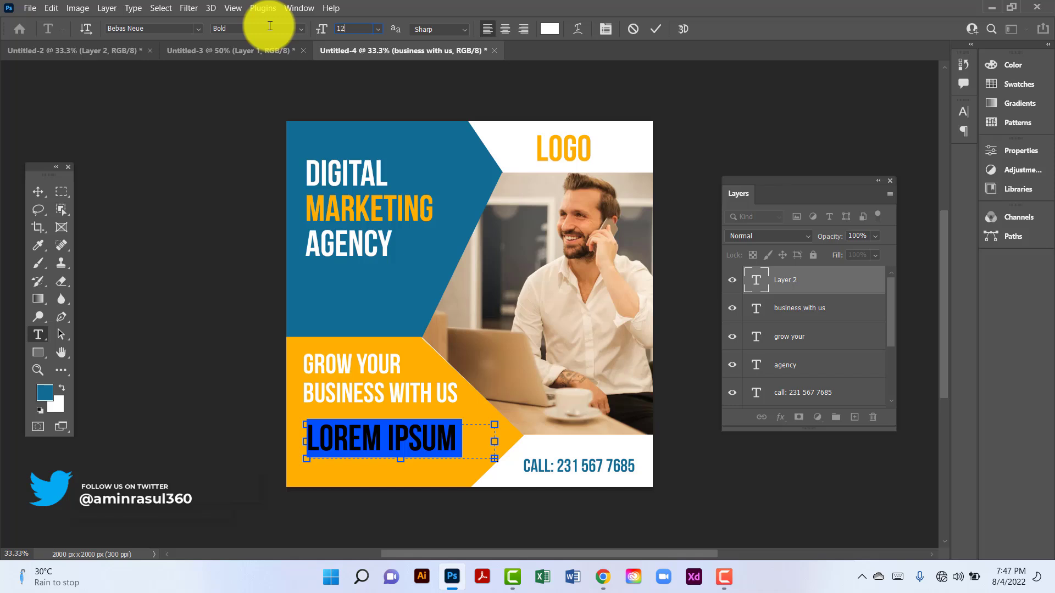
pyautogui.write('12')
pyautogui.press('Return')
pyautogui.click(301, 29)
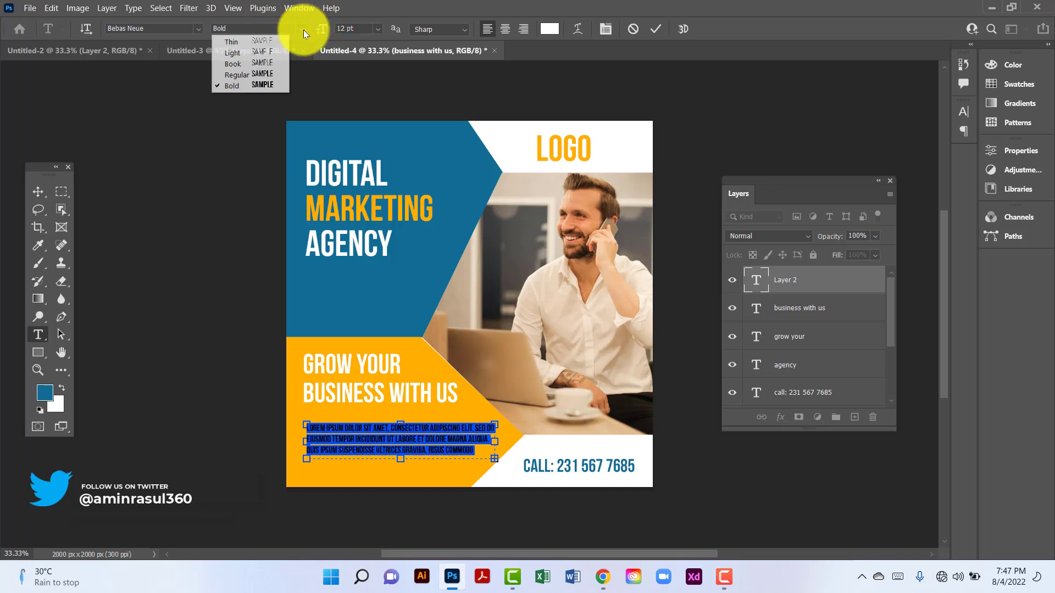
pyautogui.click(256, 73)
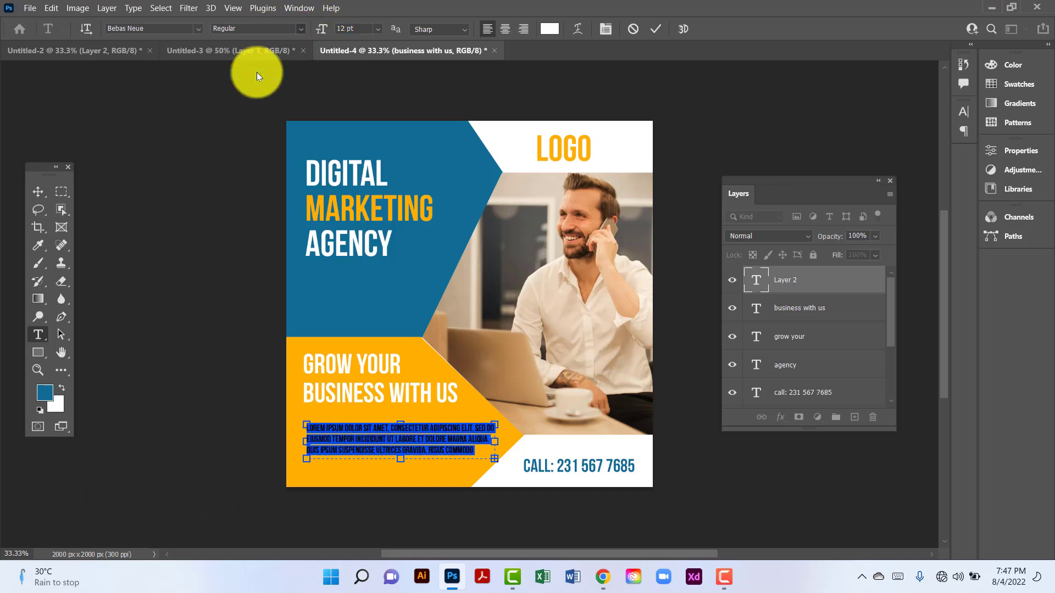
# Recolour the lorem ipsum paragraph near-black, 020202
pyautogui.click(755, 283)
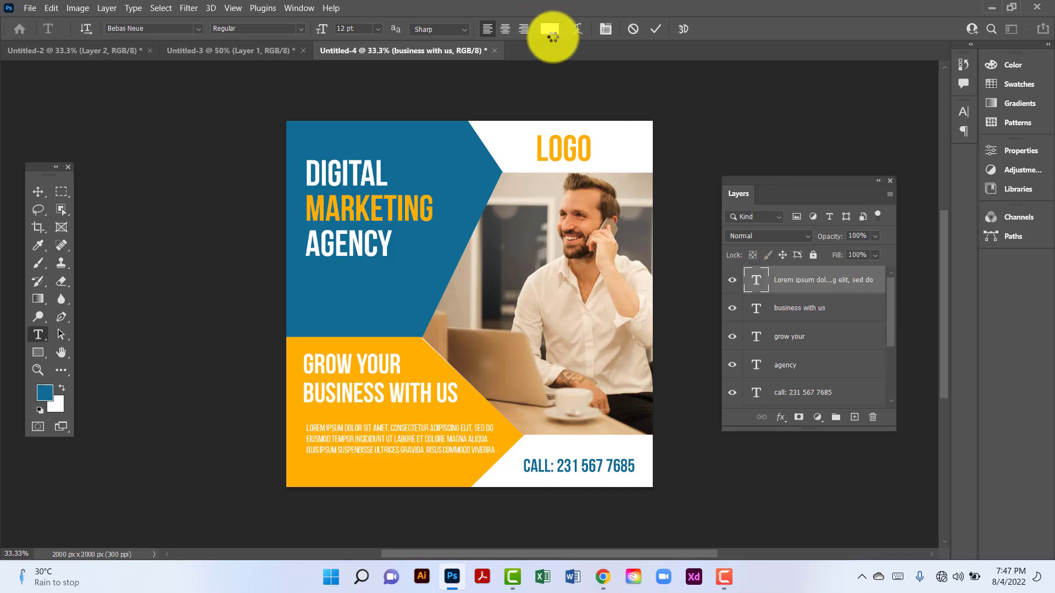
pyautogui.click(549, 29)
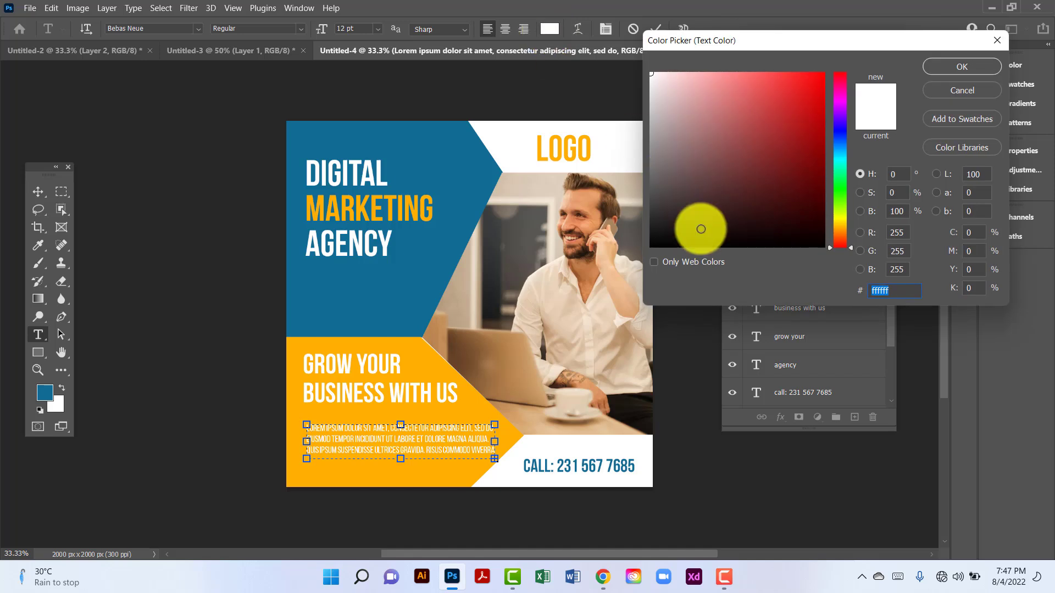
pyautogui.moveTo(700, 228); pyautogui.dragTo(644, 246)
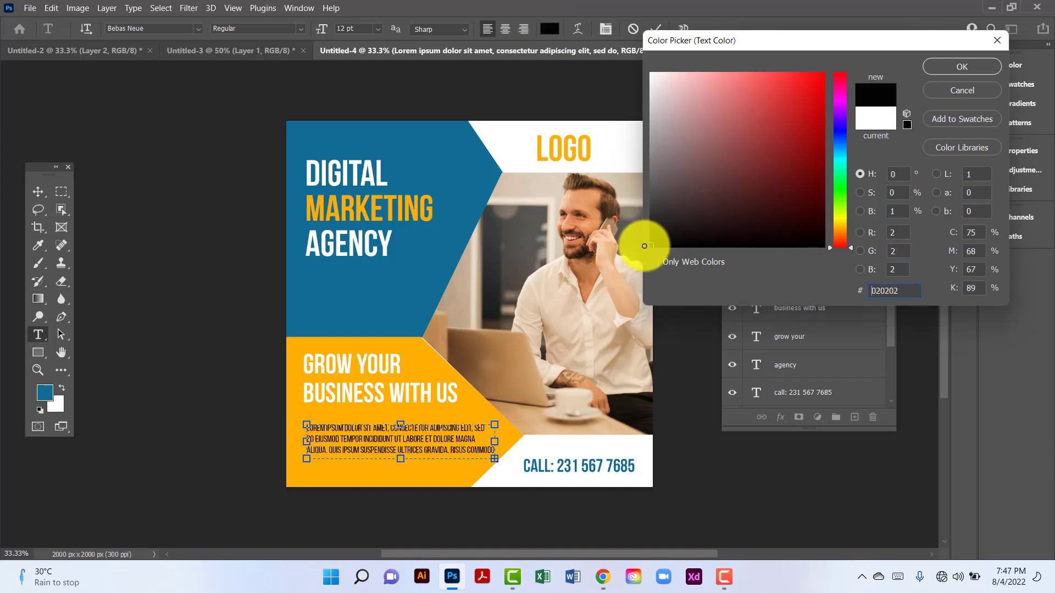
pyautogui.click(962, 67)
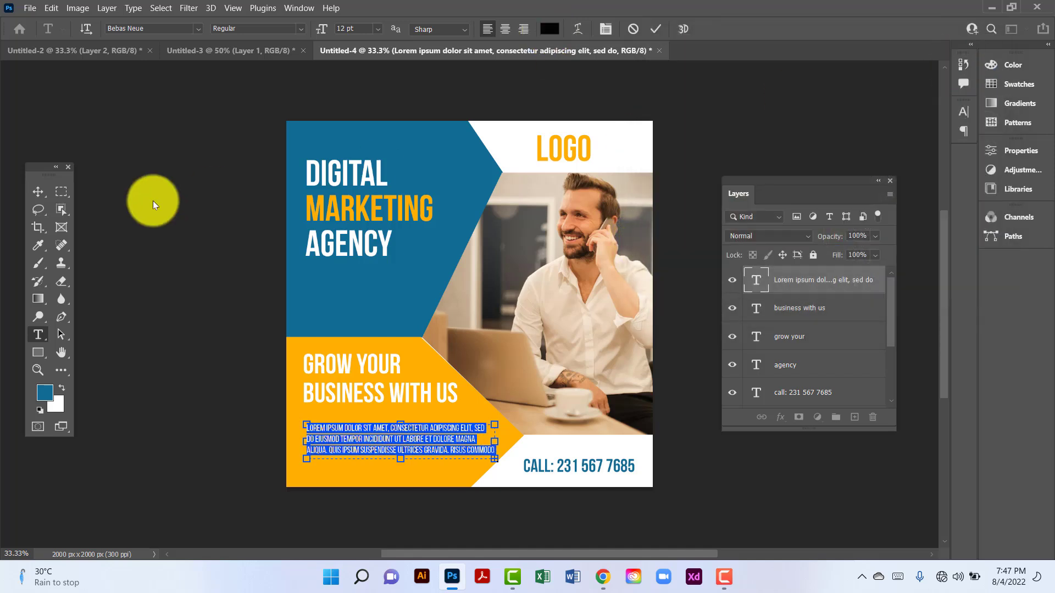
pyautogui.click(38, 192)
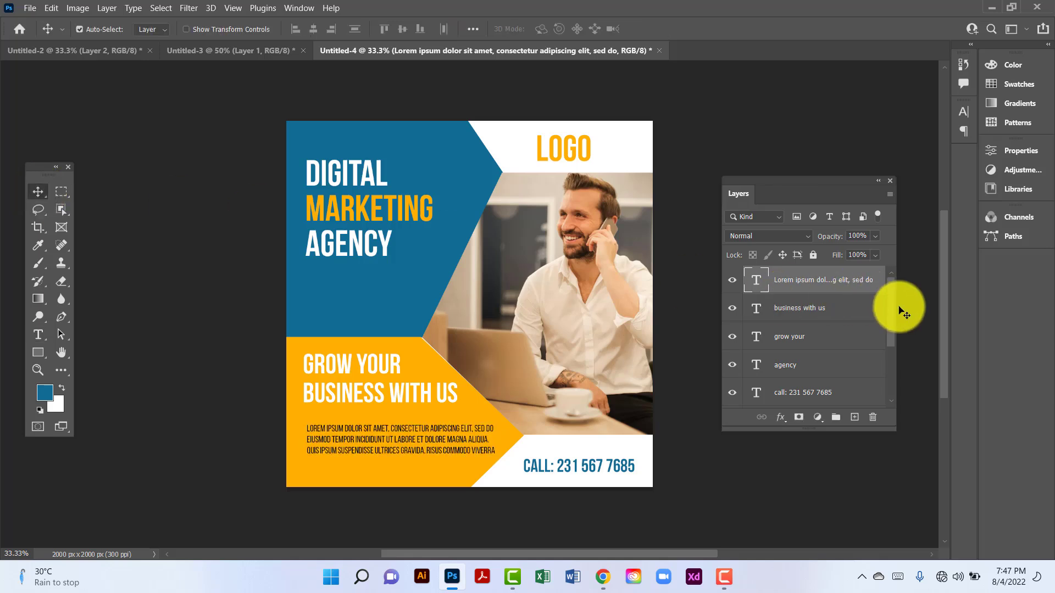
# Group all the text layers from the lorem ipsum paragraph down to digital and name the group "Text"
pyautogui.moveTo(889, 305); pyautogui.dragTo(888, 363)
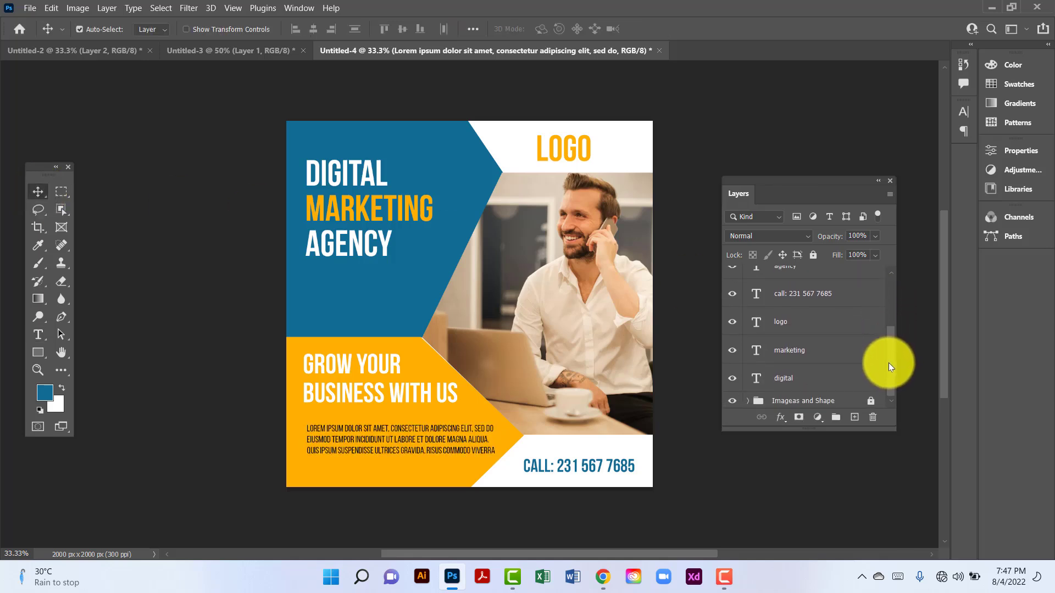
pyautogui.keyDown('shift'); pyautogui.click(836, 383); pyautogui.keyUp('shift')
pyautogui.hotkey('ctrl', 'g')
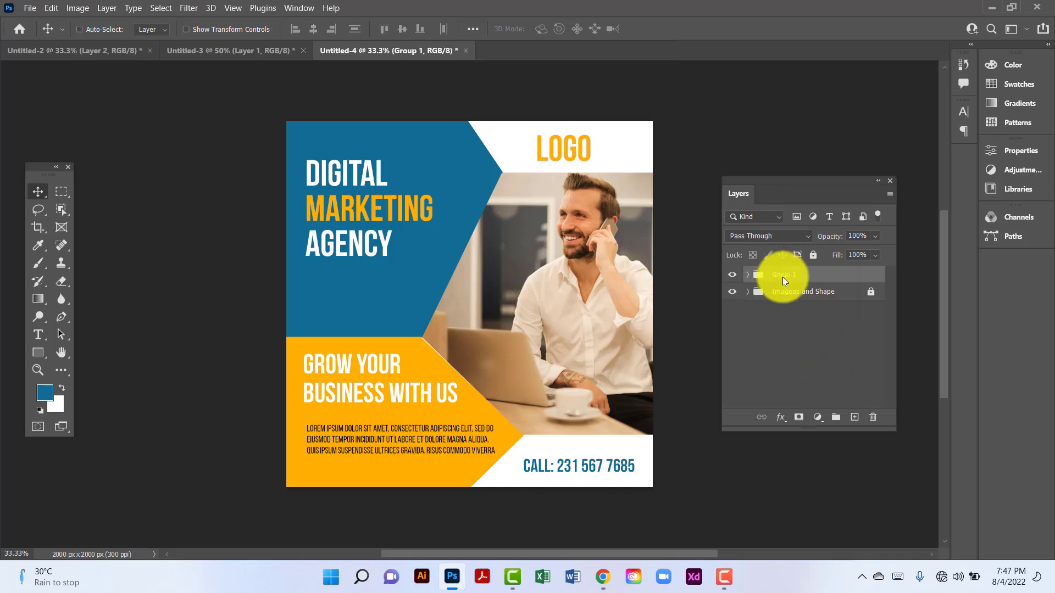
pyautogui.doubleClick(783, 277)
pyautogui.write('Text')
pyautogui.press('Return')
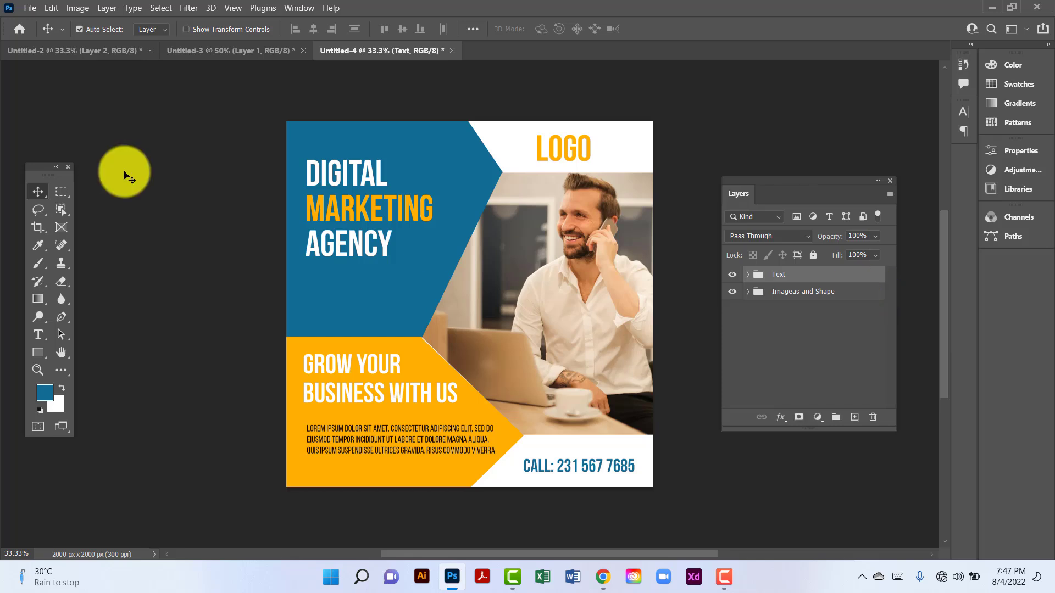
# Create a new 2000 x 2000 px RGB document at 300 pixels/inch with a white background
pyautogui.click(29, 8)
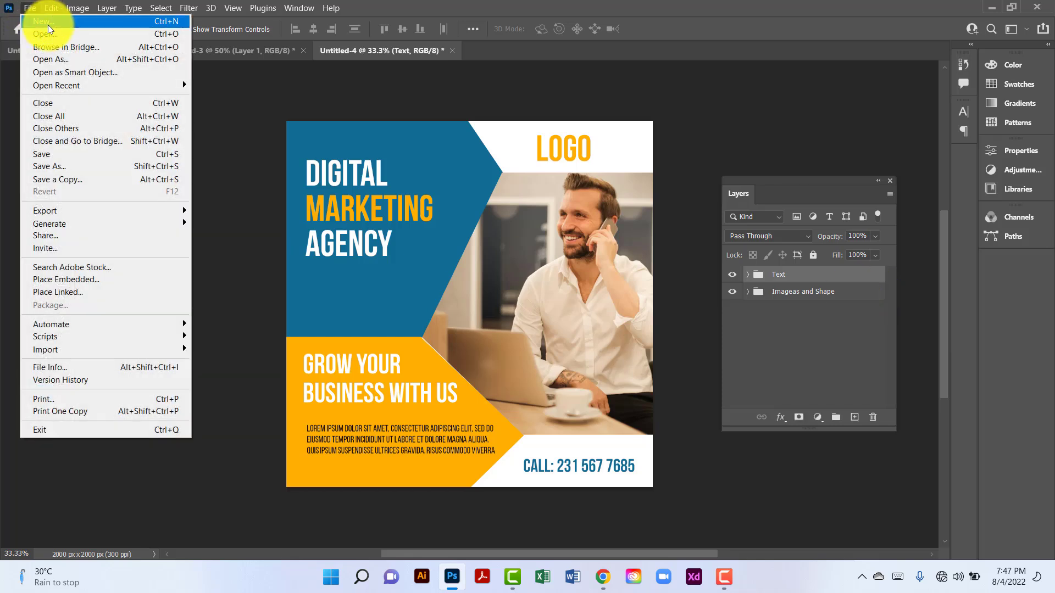
pyautogui.press('Escape')
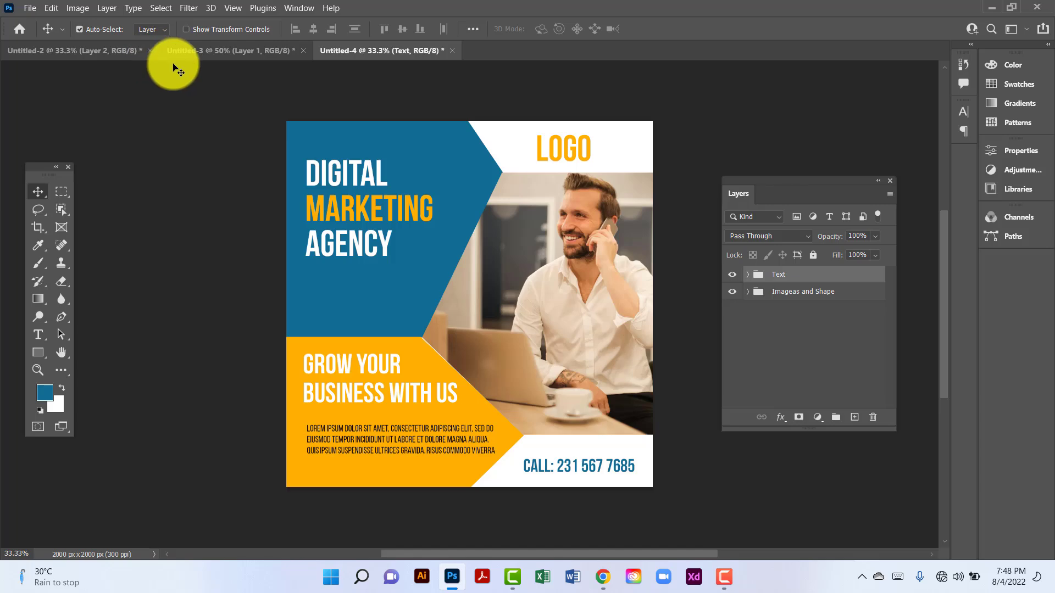
pyautogui.hotkey('ctrl', 'n')
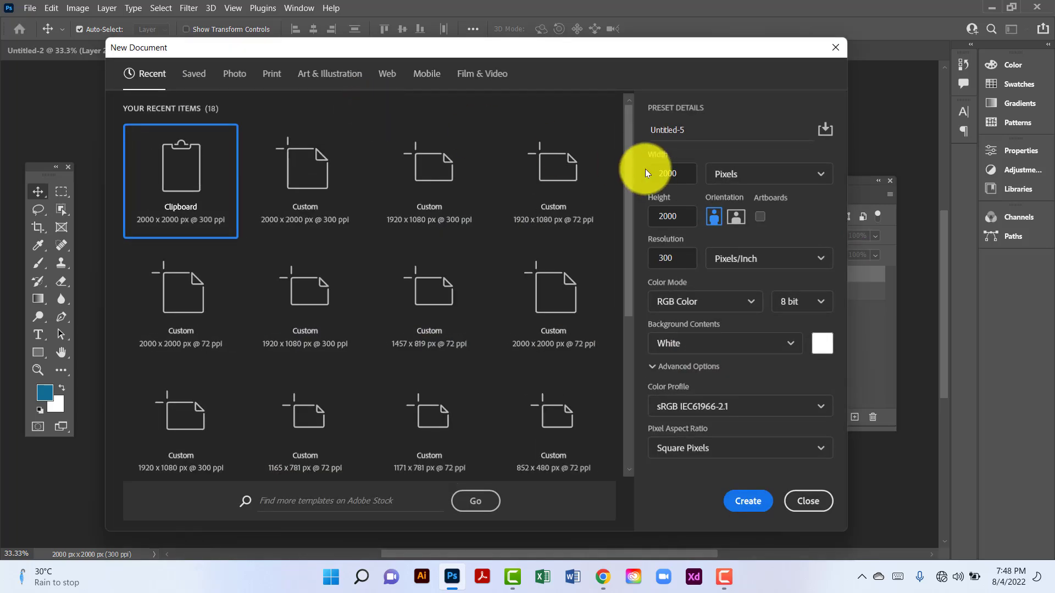
pyautogui.click(685, 173)
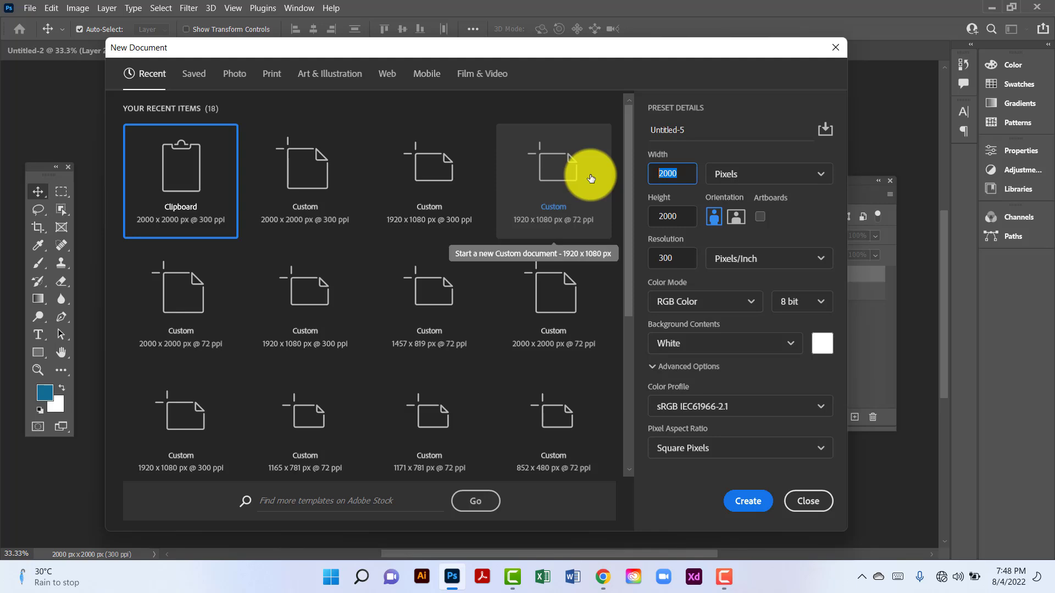
pyautogui.press('Tab')
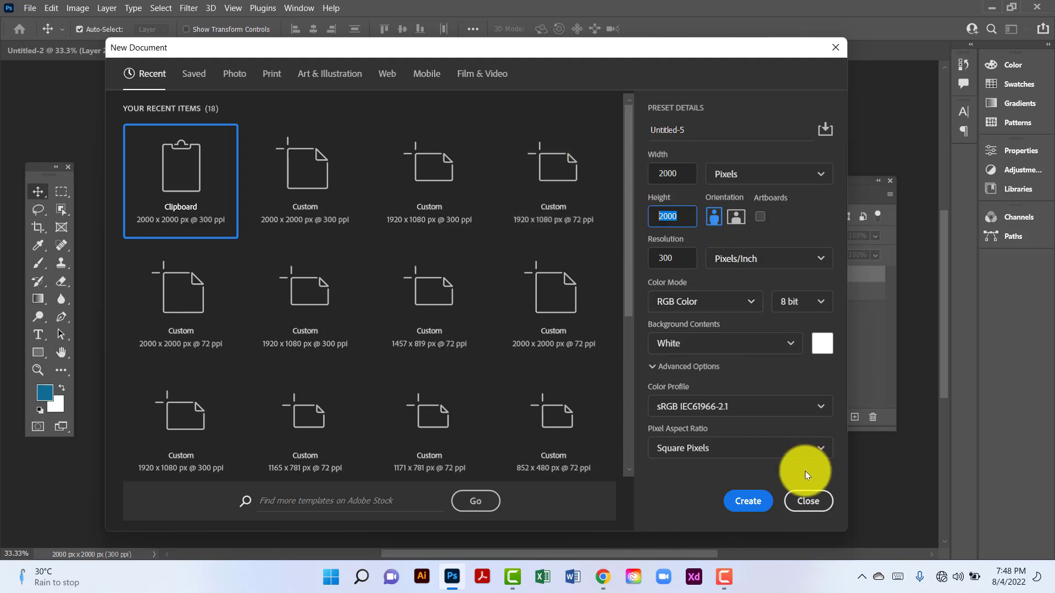
pyautogui.click(749, 504)
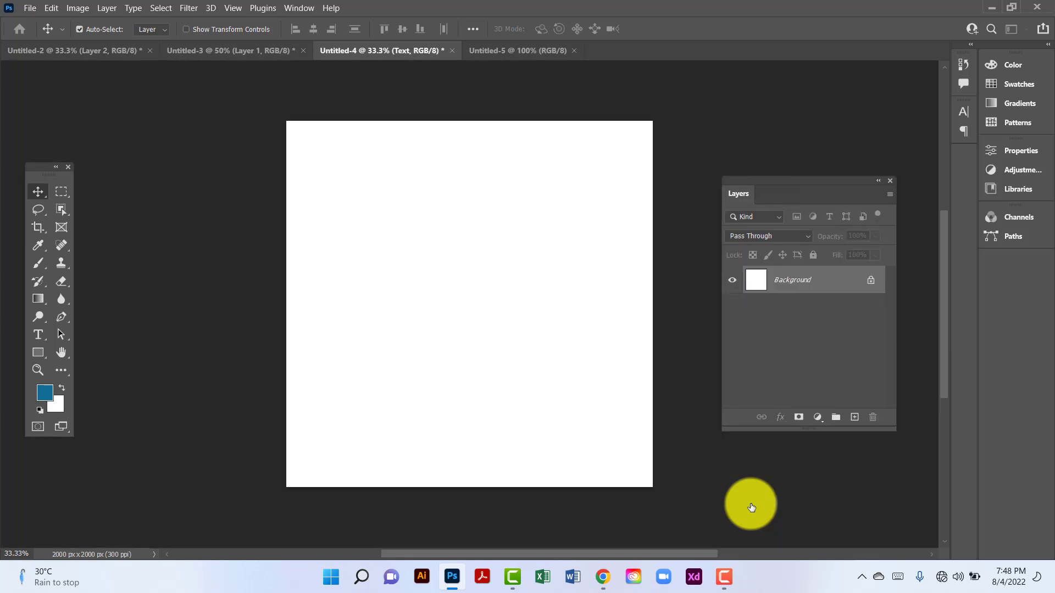
# Copy the entire merged poster from Untitled-4 and paste it as one layer into Untitled-5
pyautogui.click(111, 52)
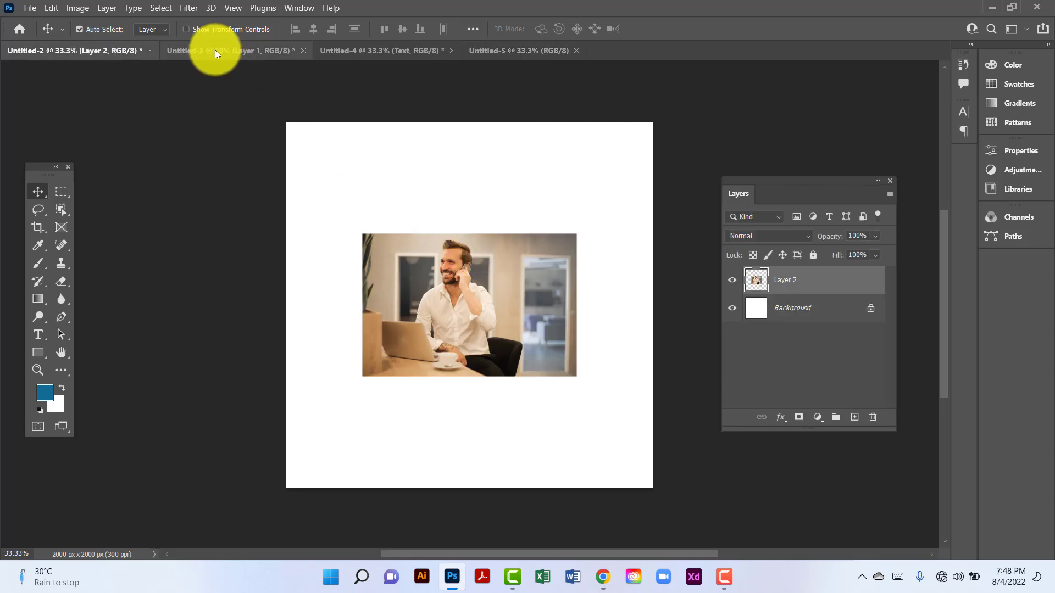
pyautogui.click(374, 50)
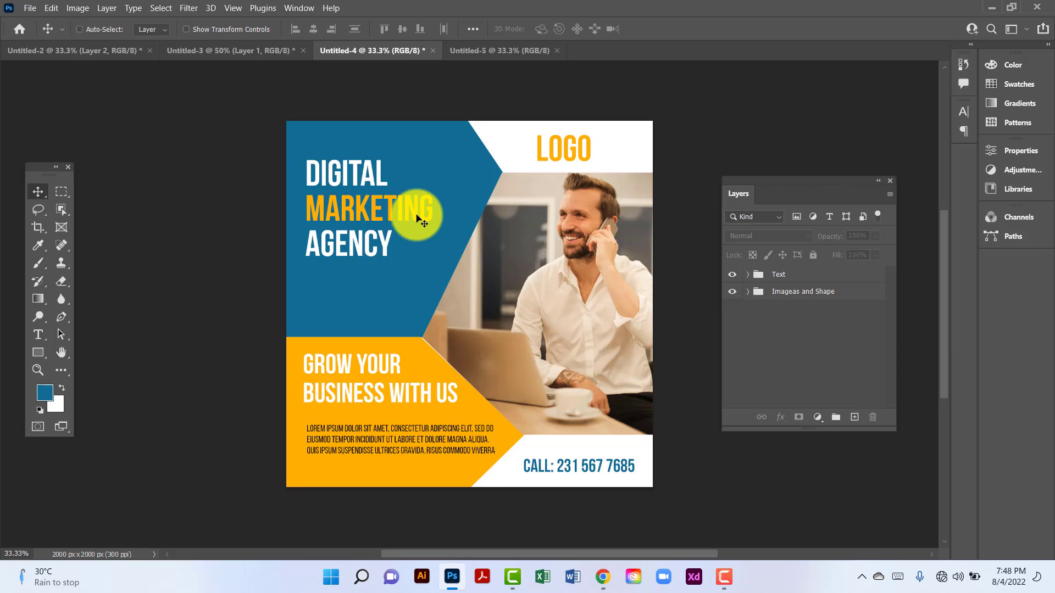
pyautogui.hotkey('ctrl', 'a')
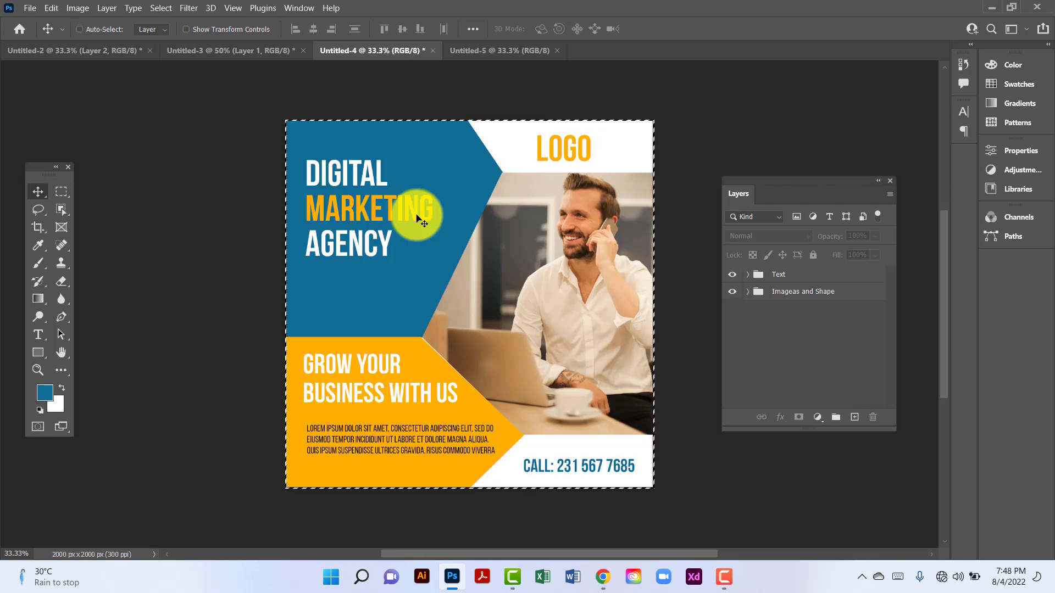
pyautogui.press('ctrl')
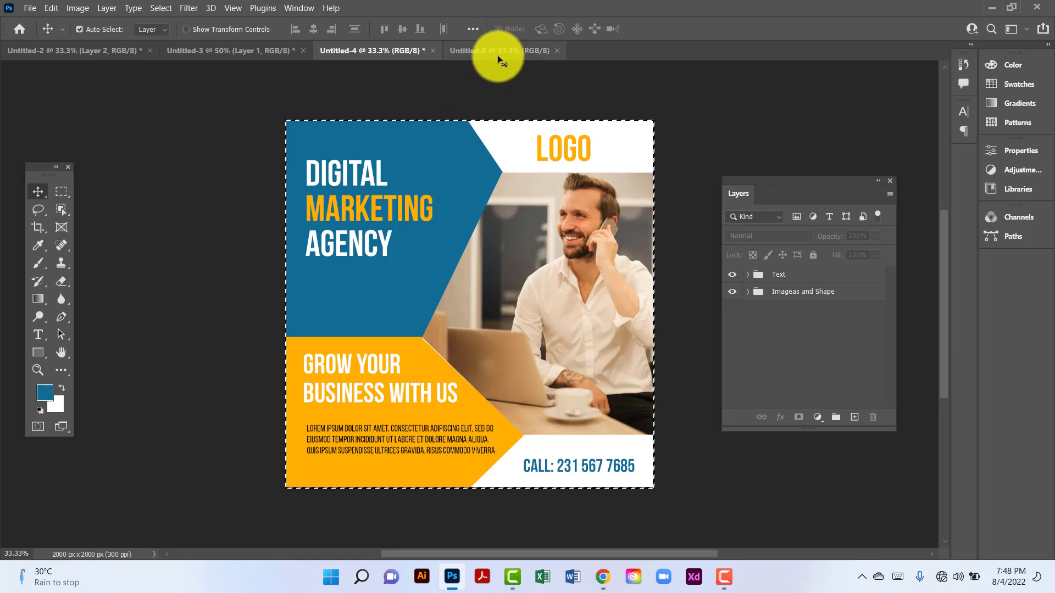
pyautogui.click(497, 56)
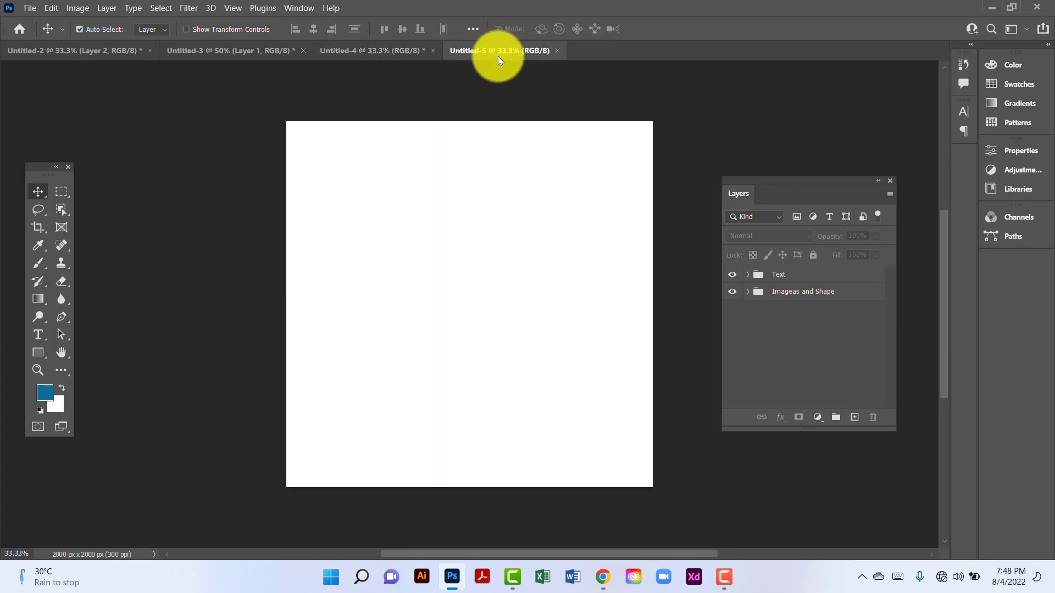
pyautogui.moveTo(498, 56); pyautogui.dragTo(527, 295)
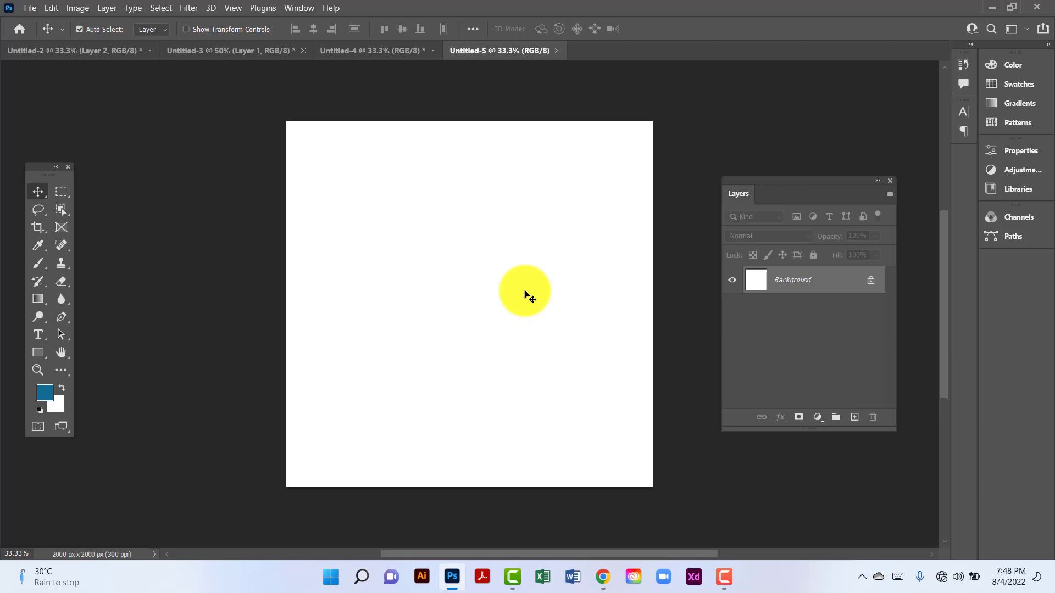
pyautogui.moveTo(525, 292); pyautogui.dragTo(526, 291)
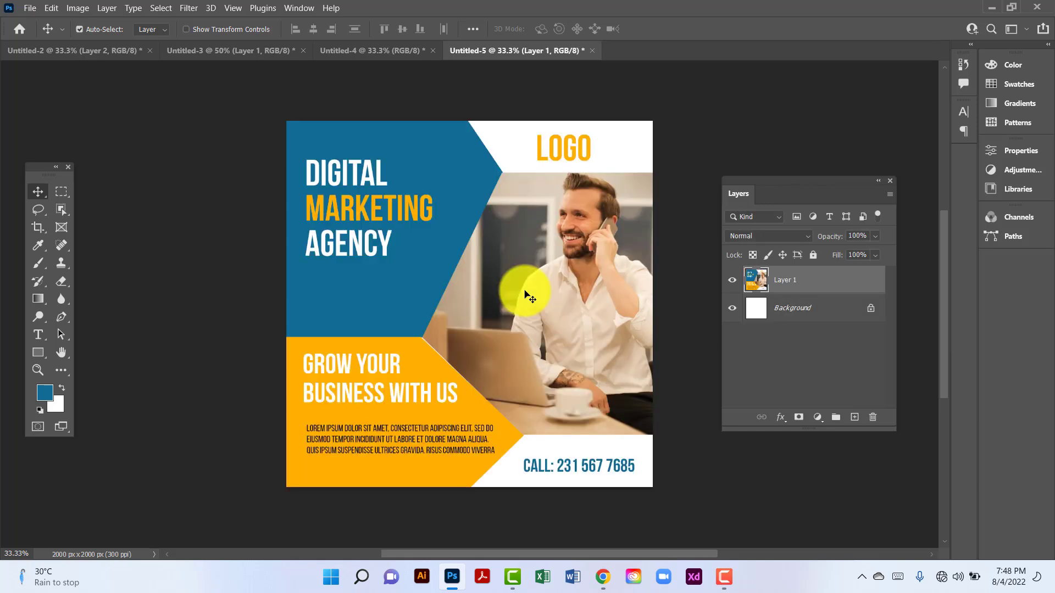
# Scale the pasted poster layer down to about 81% and centre it on the white canvas
pyautogui.press('ctrl')
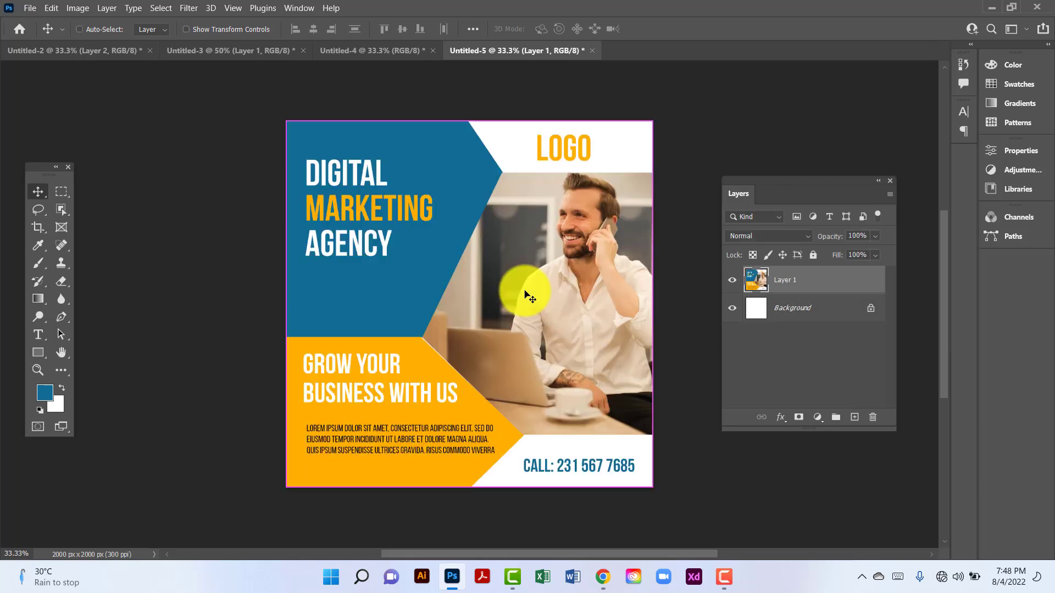
pyautogui.hotkey('ctrl', 't')
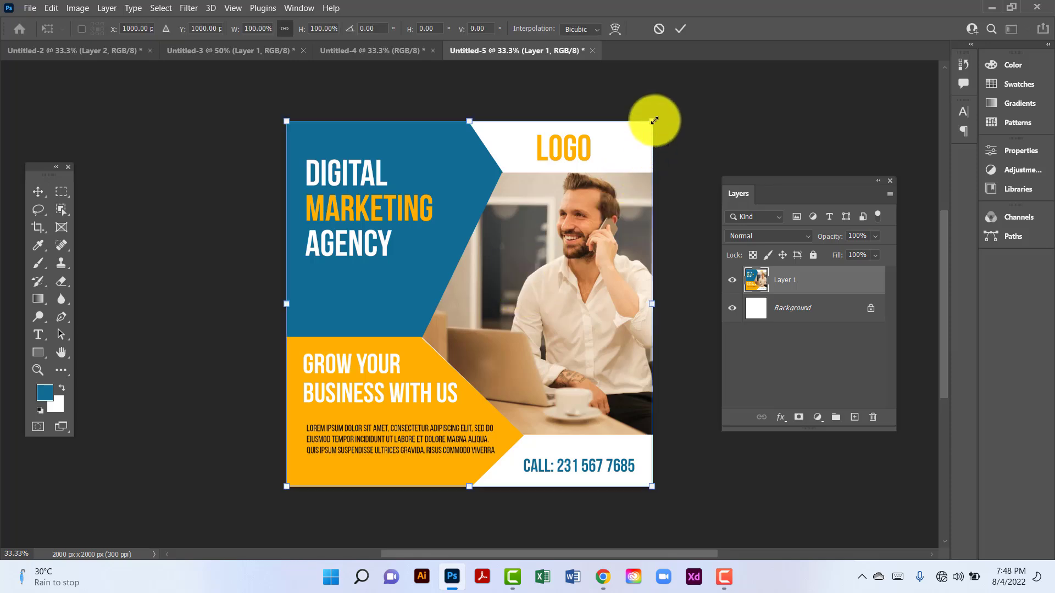
pyautogui.moveTo(654, 122); pyautogui.dragTo(603, 178)
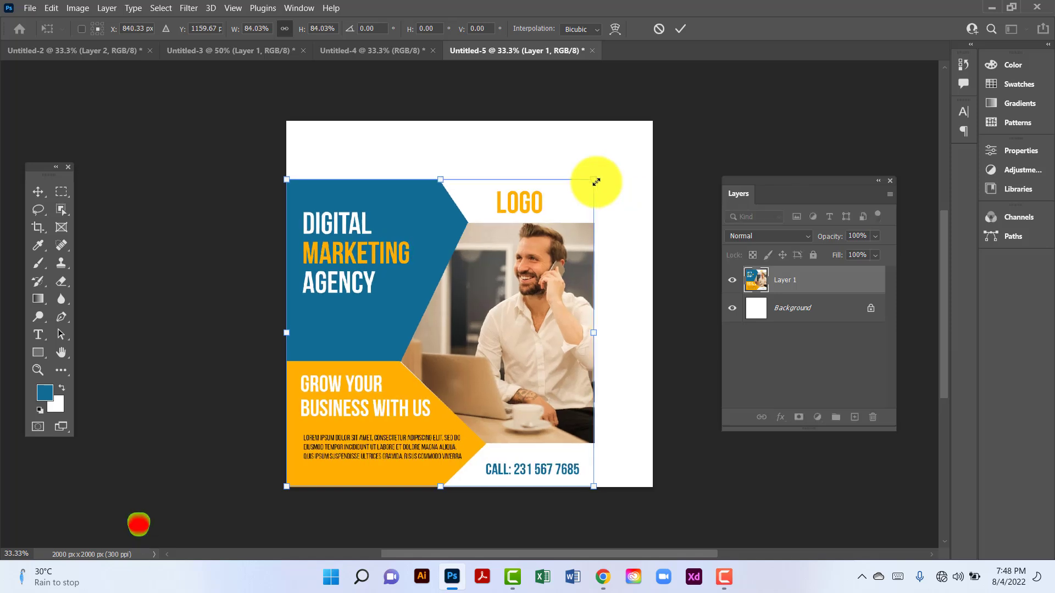
pyautogui.moveTo(464, 266); pyautogui.dragTo(489, 236)
pyautogui.moveTo(622, 149); pyautogui.dragTo(611, 161)
pyautogui.moveTo(522, 285); pyautogui.dragTo(523, 278)
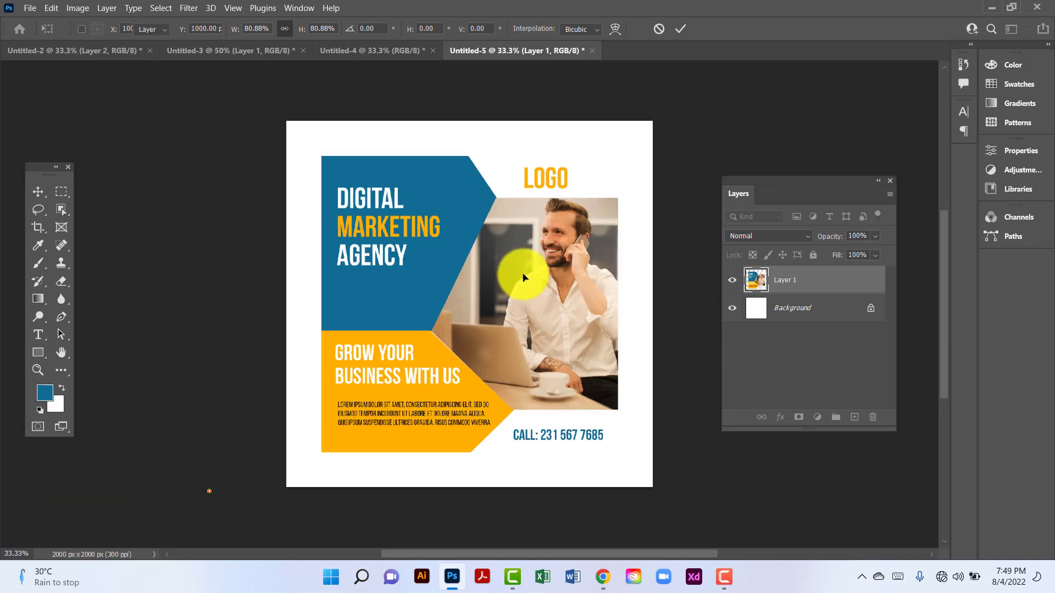
# Unlock the background layer and draw a blue rectangle about 2077 x 2128 px behind the poster, covering the whole canvas
pyautogui.click(871, 309)
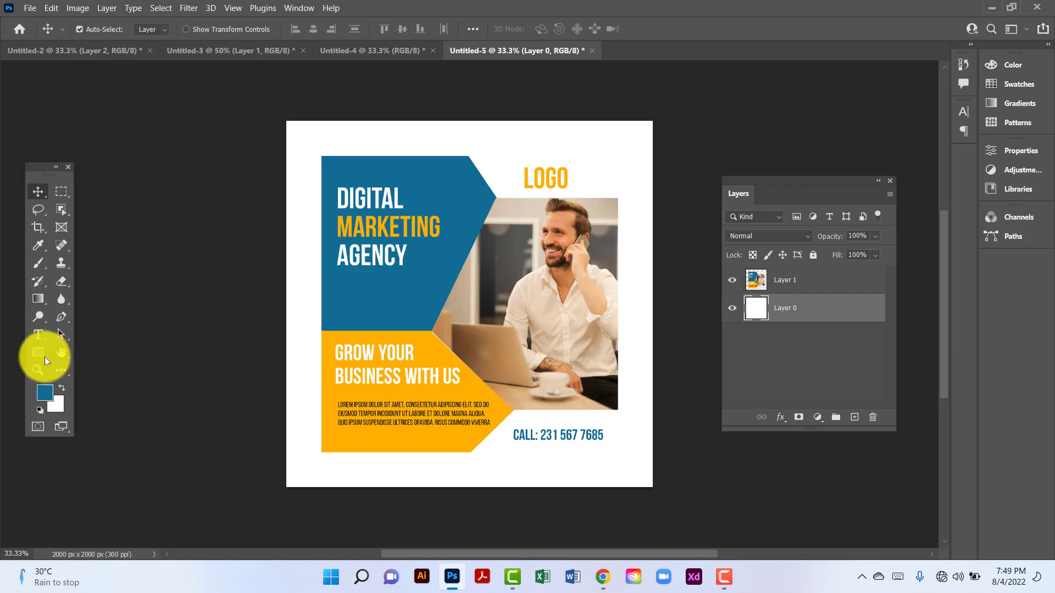
pyautogui.press('u')
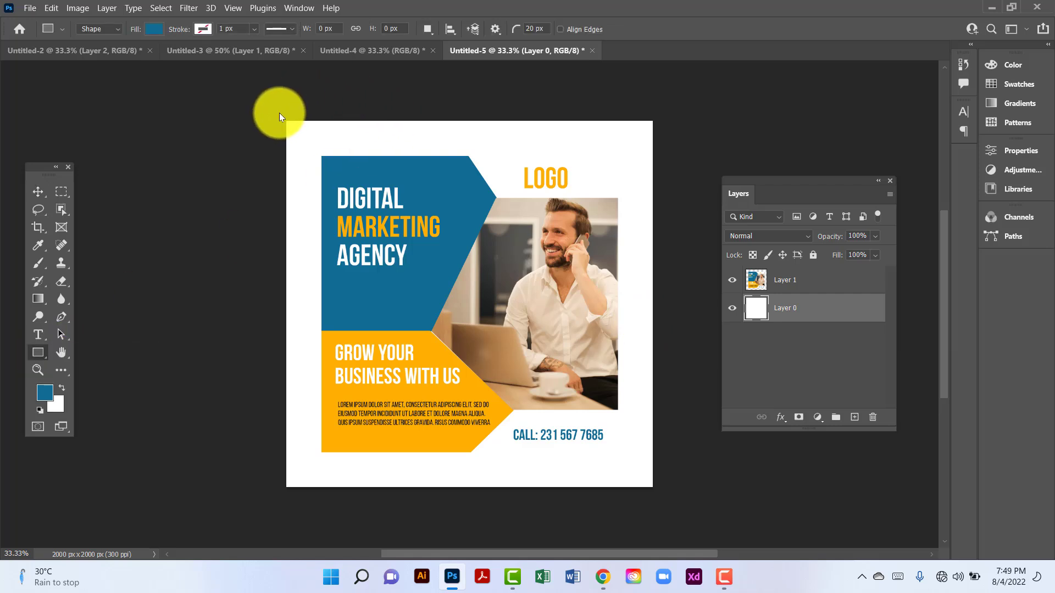
pyautogui.moveTo(279, 113); pyautogui.dragTo(659, 501)
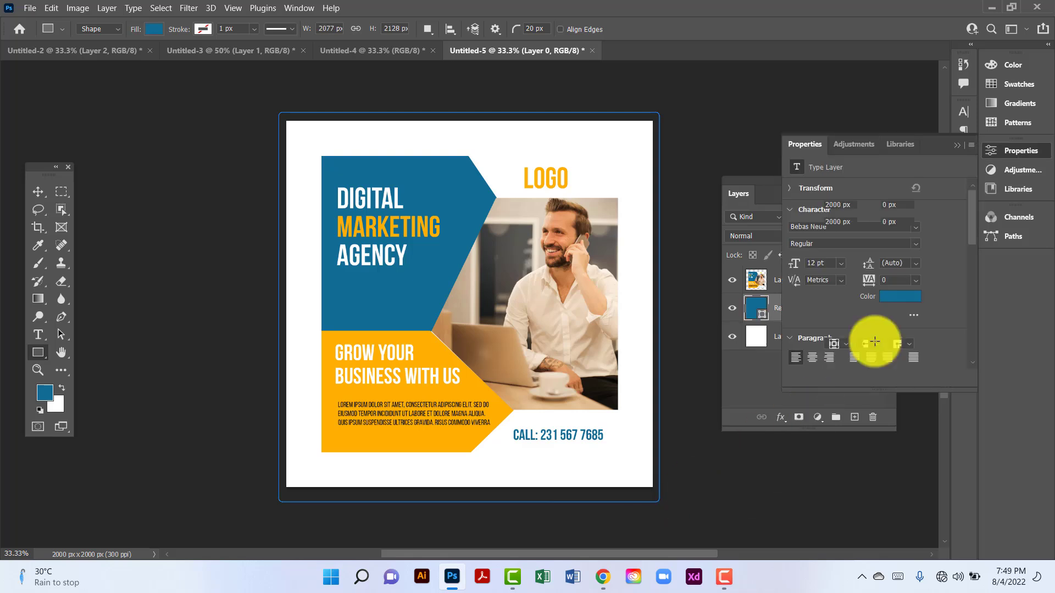
pyautogui.click(956, 146)
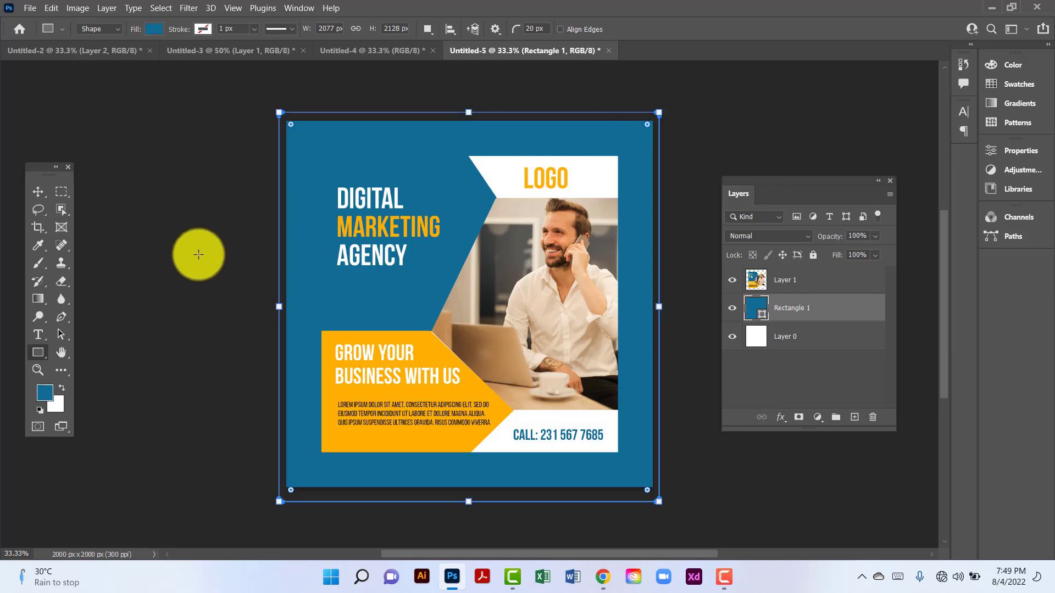
# Draw a horizontal band about 3377 x 375 px across the canvas, behind the poster, and fill it with orange
pyautogui.moveTo(183, 267); pyautogui.dragTo(802, 336)
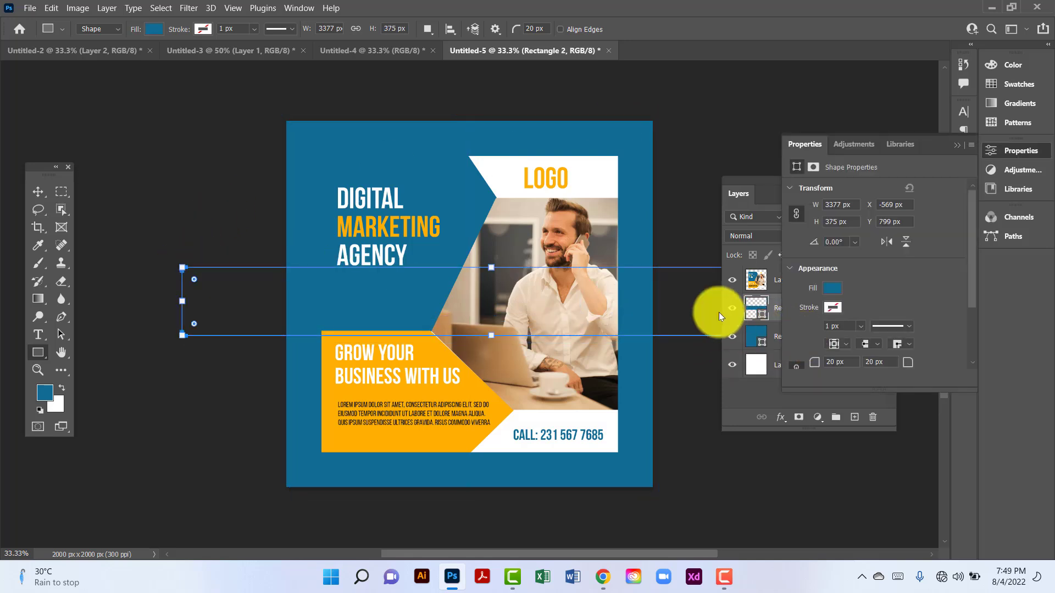
pyautogui.click(957, 147)
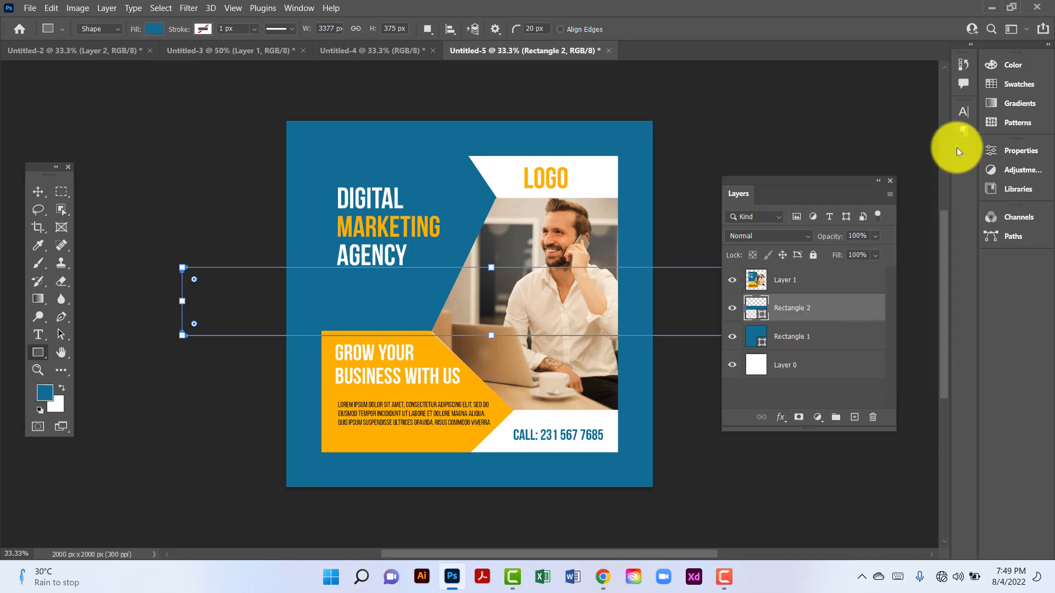
pyautogui.click(149, 30)
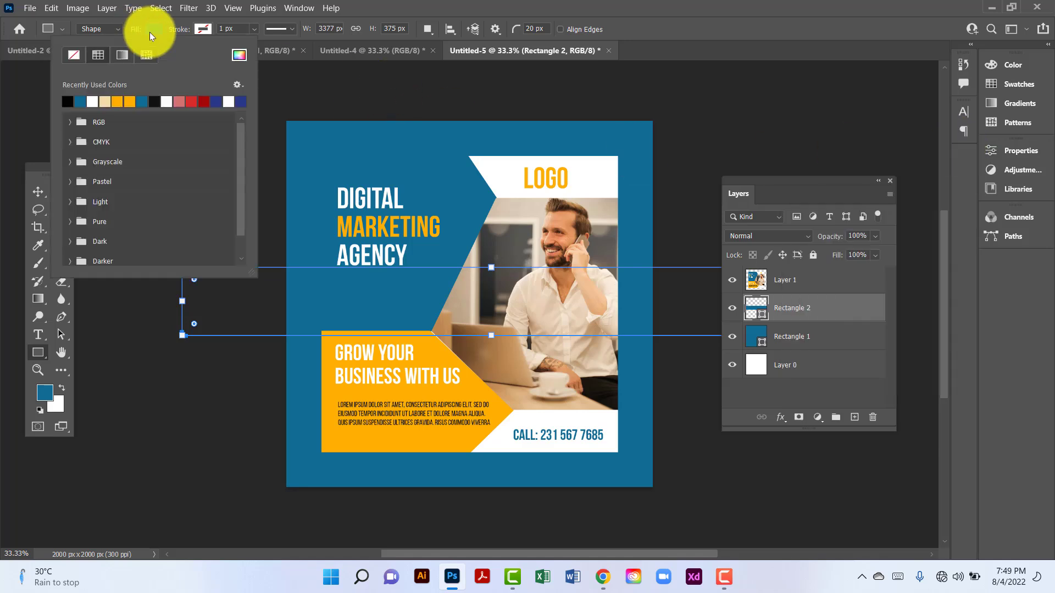
pyautogui.click(122, 101)
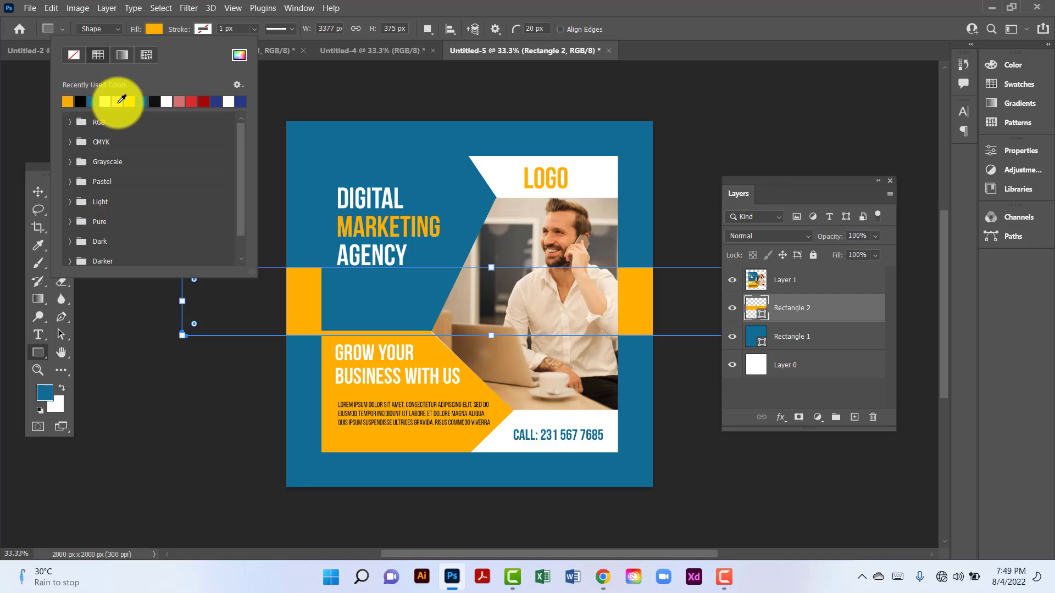
# Enlarge the orange band to about 115% and rotate it to about -41.8° so it crosses the canvas diagonally behind the poster
pyautogui.click(34, 191)
pyautogui.hotkey('ctrl', '-')
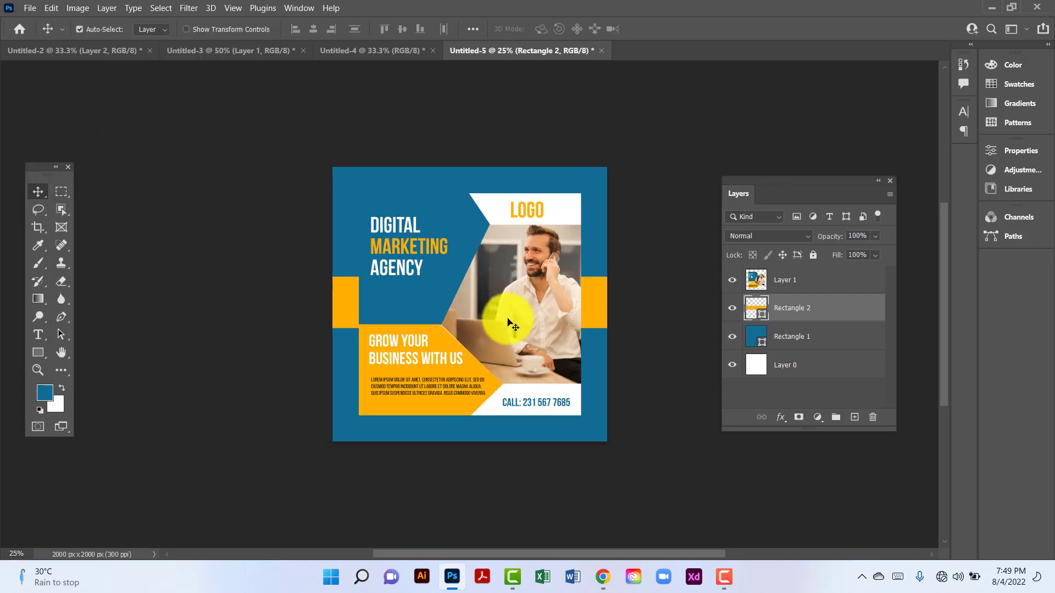
pyautogui.hotkey('ctrl', 't')
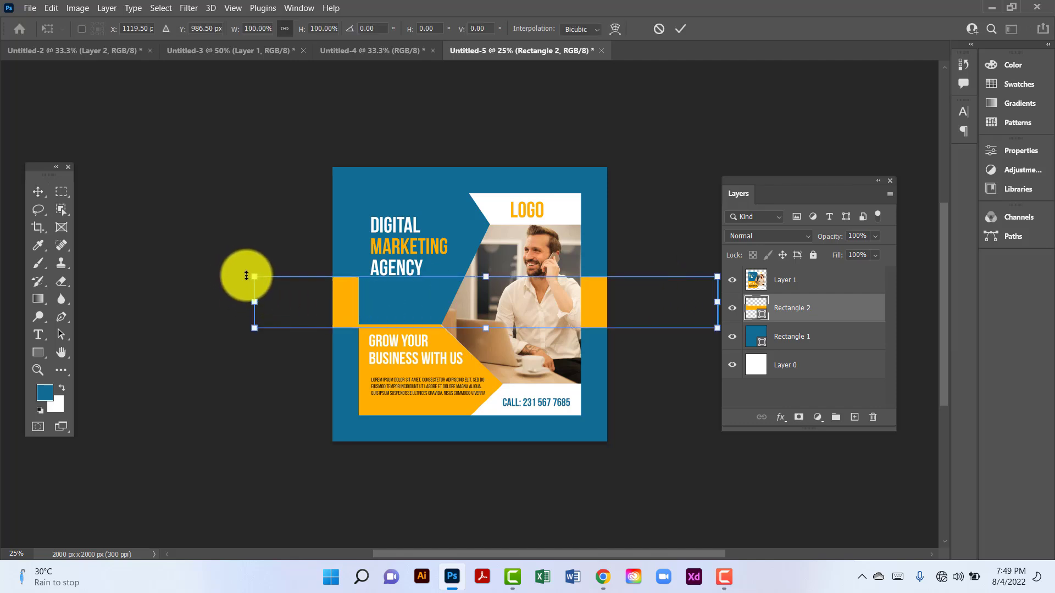
pyautogui.moveTo(246, 276); pyautogui.dragTo(259, 458)
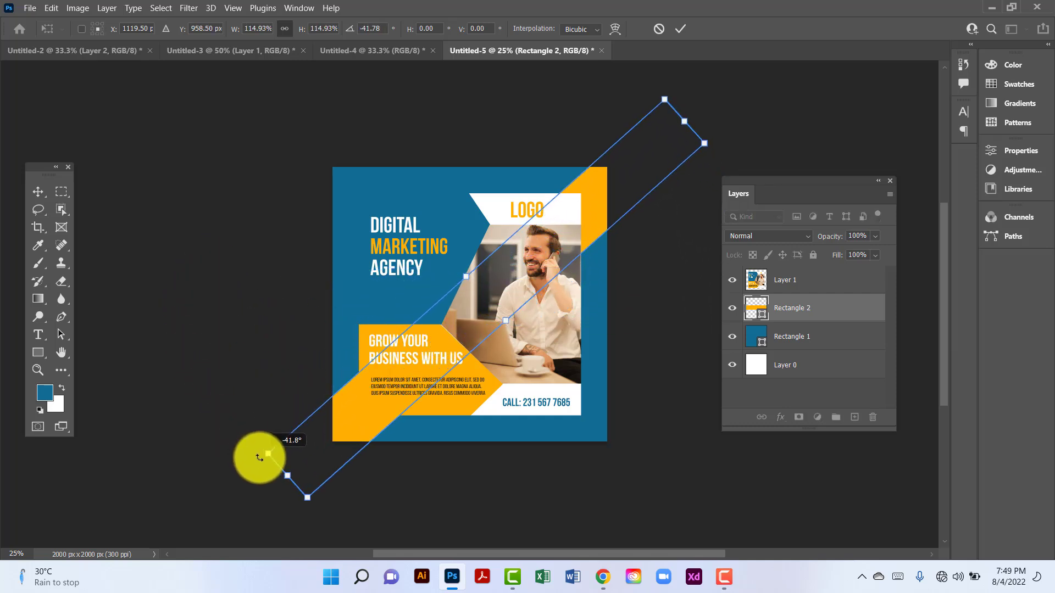
pyautogui.doubleClick(593, 202)
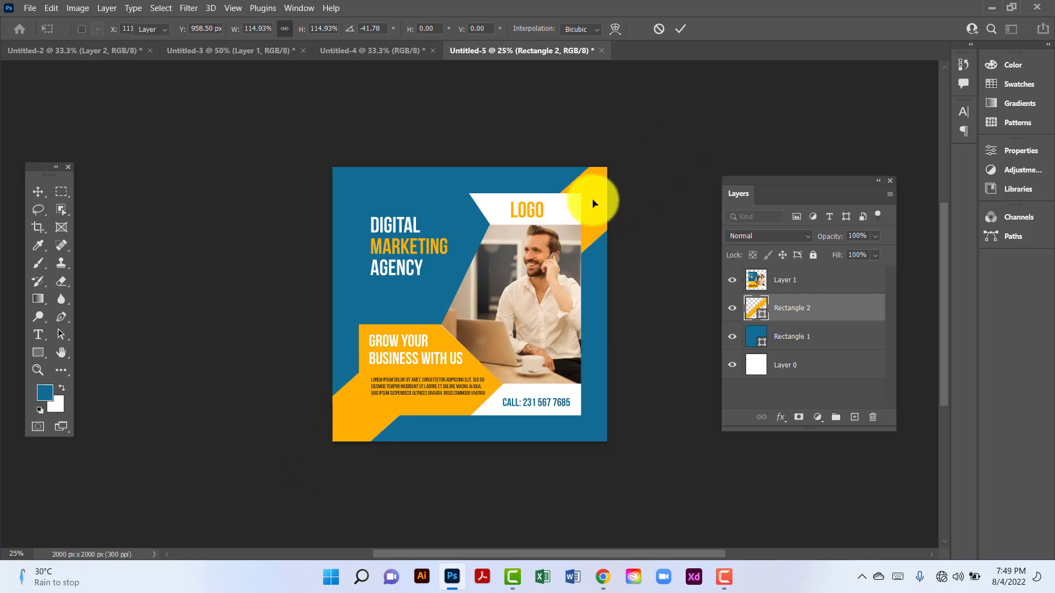
# Add a drop shadow to the poster layer, Layer 1, and set the shadow size to 150 px
pyautogui.click(862, 285)
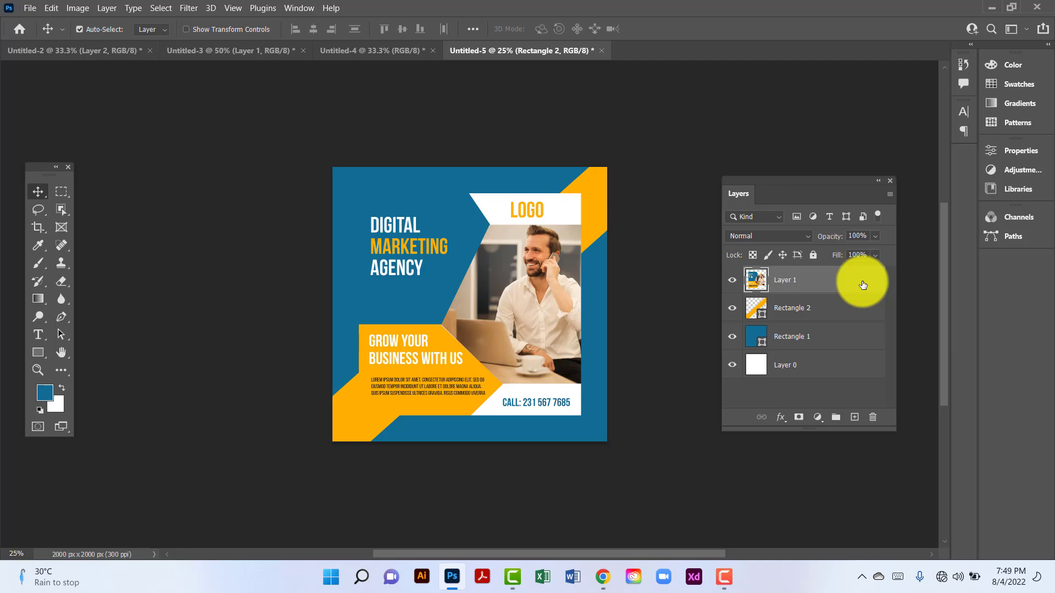
pyautogui.doubleClick(863, 285)
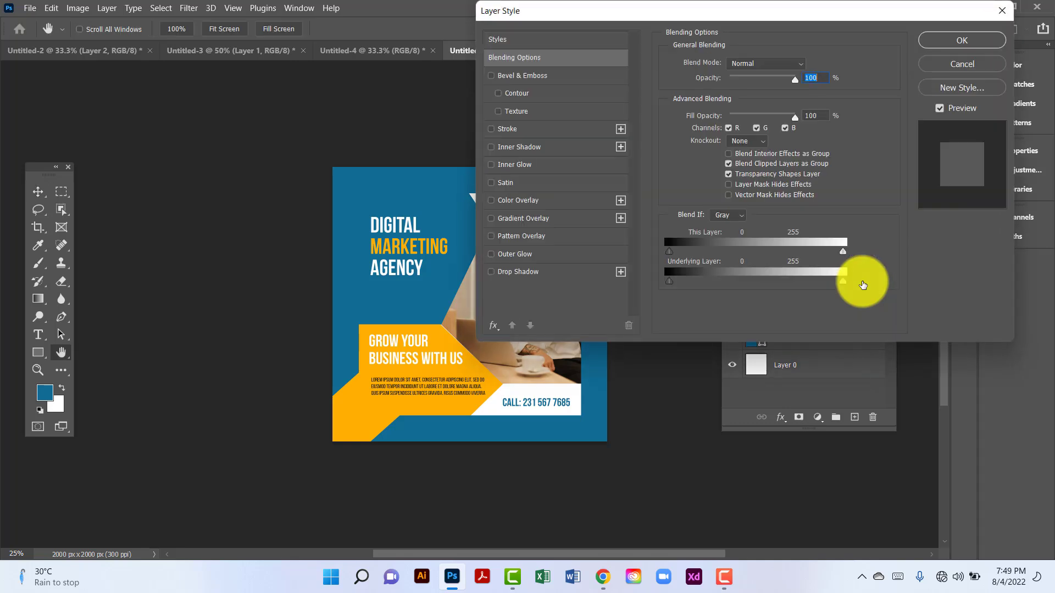
pyautogui.click(561, 274)
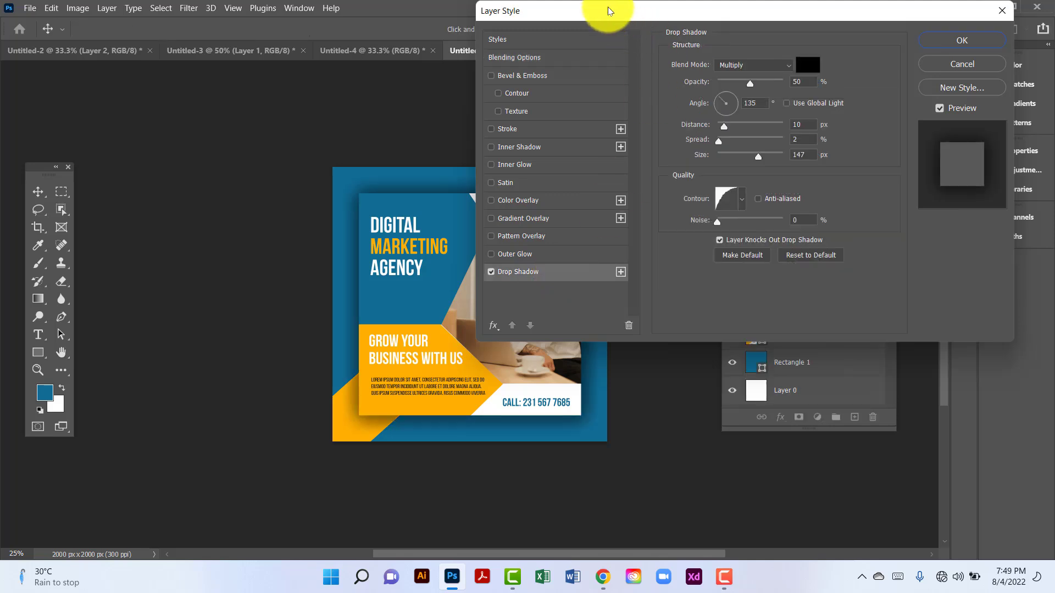
pyautogui.moveTo(607, 10); pyautogui.dragTo(746, 12)
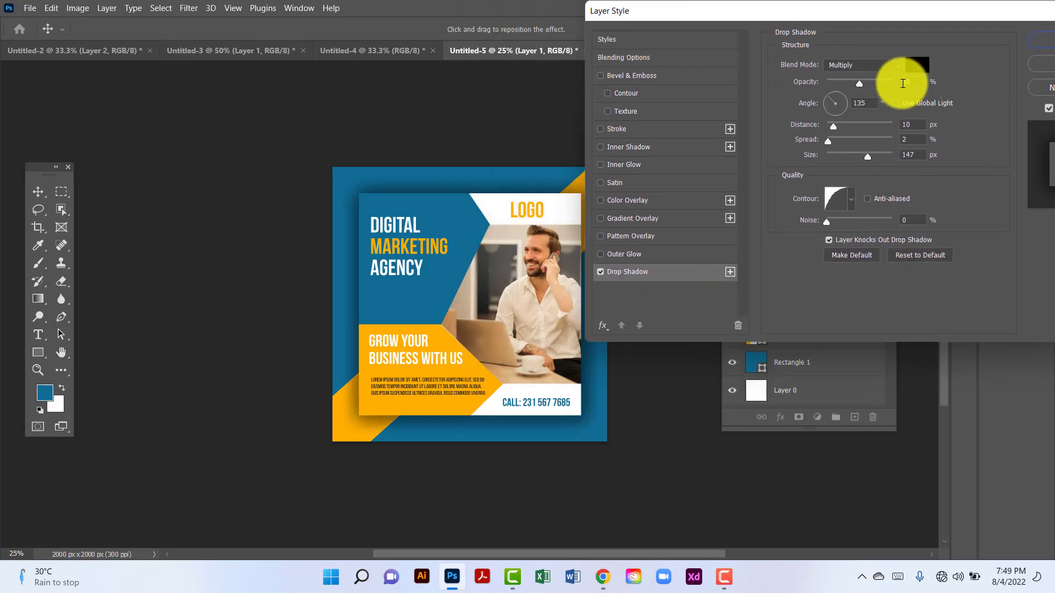
pyautogui.click(913, 124)
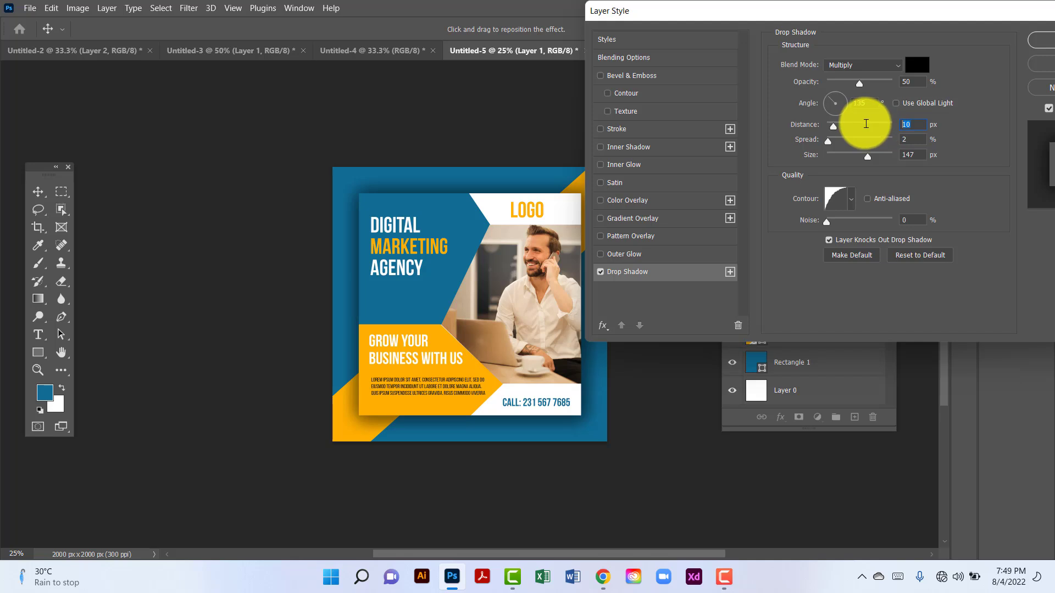
pyautogui.click(913, 153)
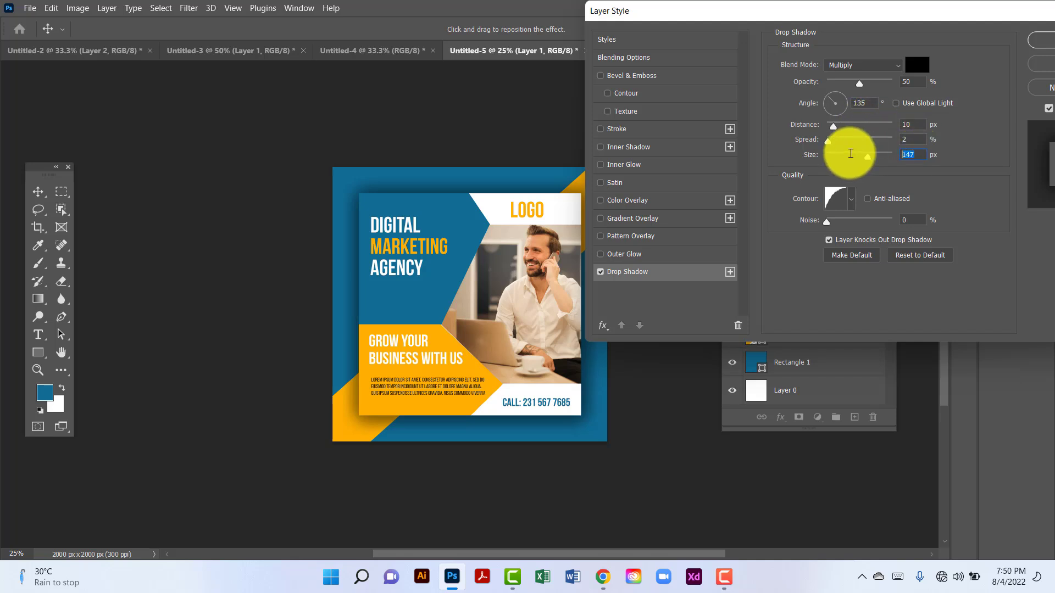
pyautogui.write('150')
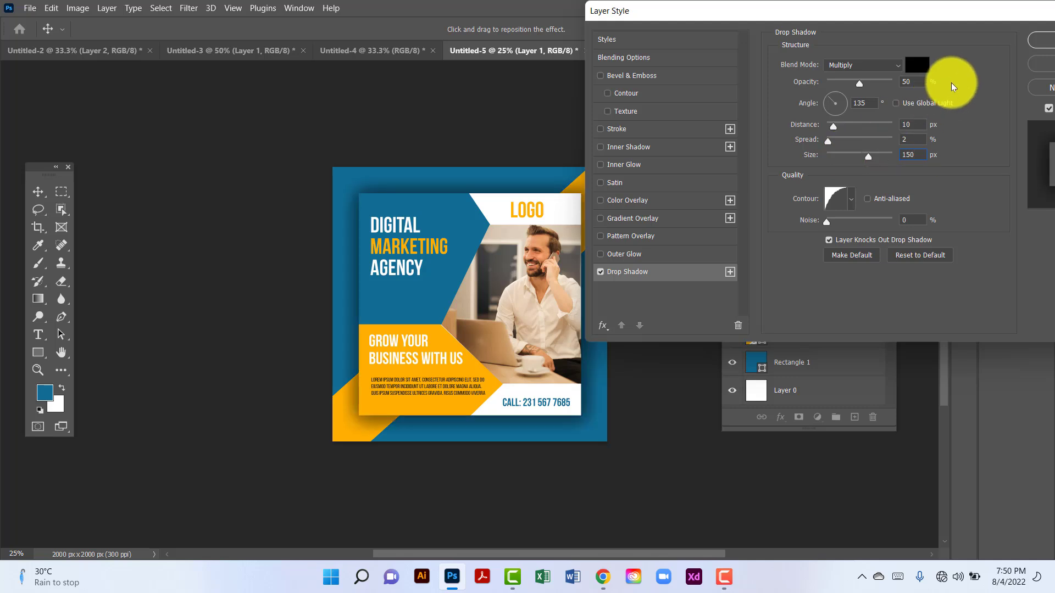
# Set the drop shadow's opacity to 55% and apply the layer style
pyautogui.doubleClick(912, 81)
pyautogui.write('55')
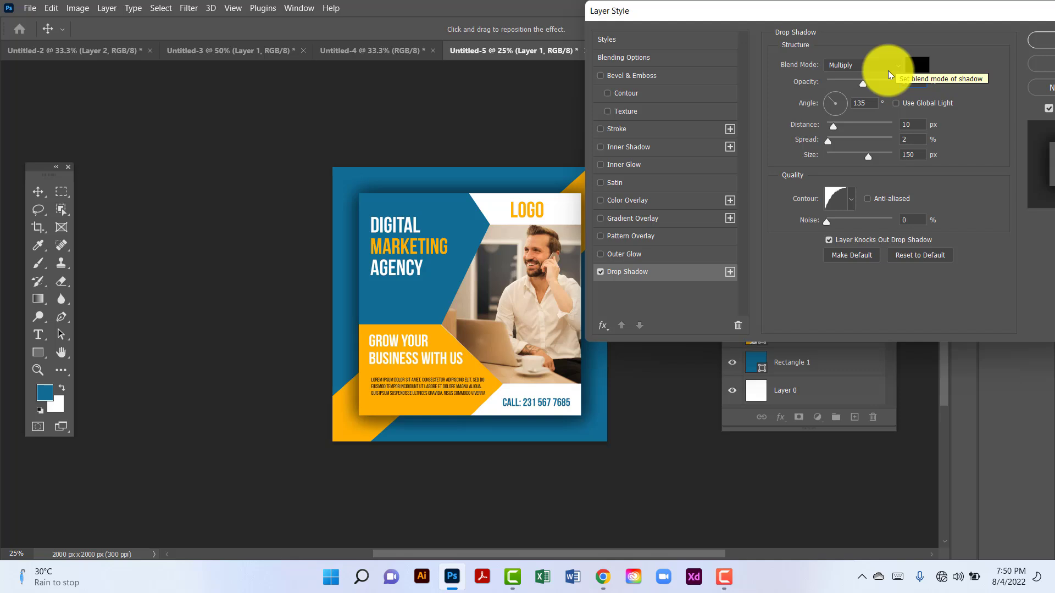
pyautogui.moveTo(861, 10); pyautogui.dragTo(776, 10)
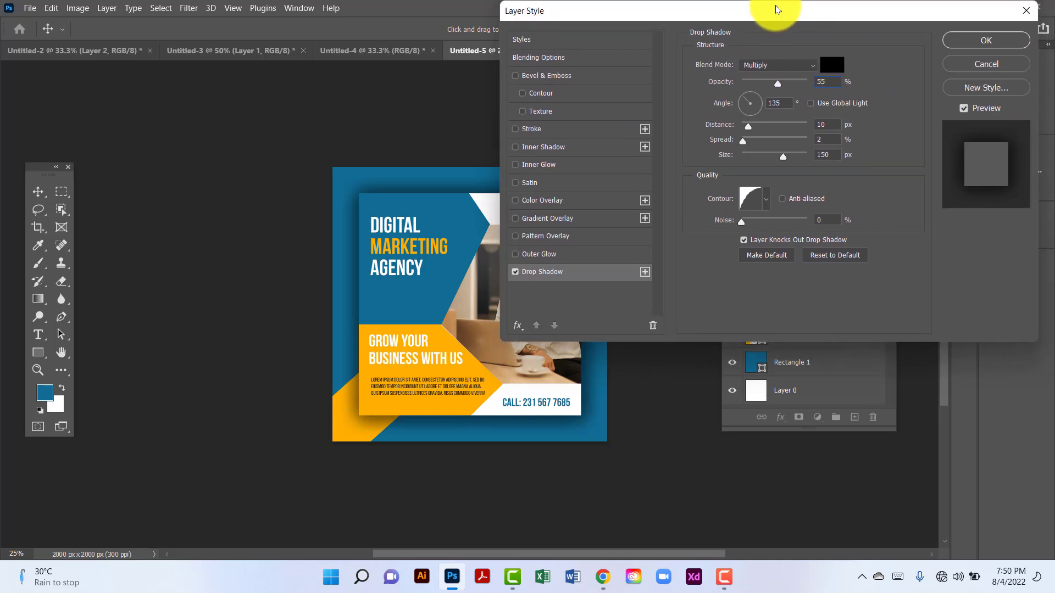
pyautogui.click(787, 102)
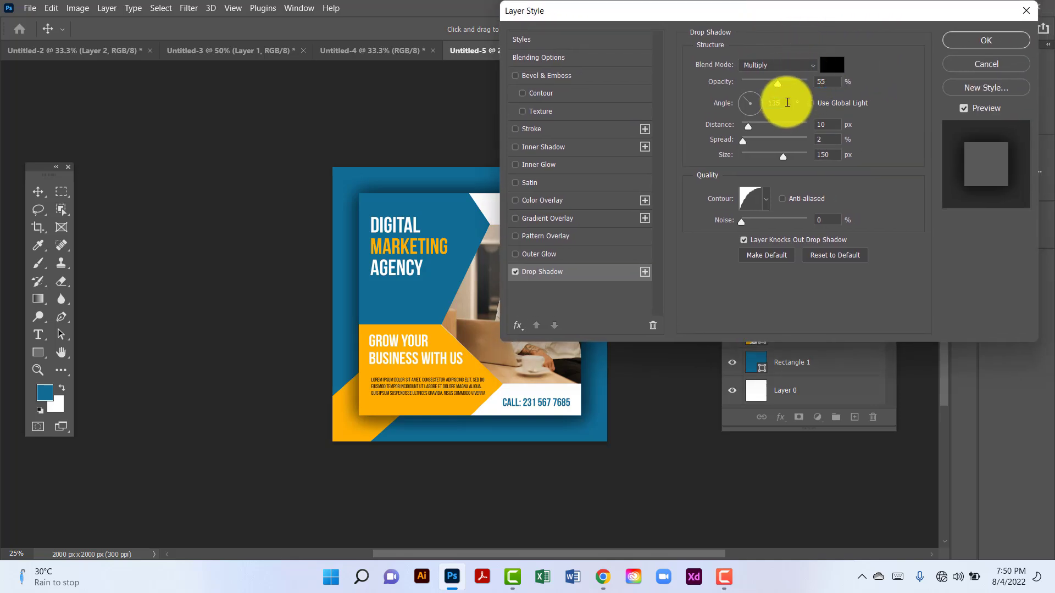
pyautogui.moveTo(787, 102); pyautogui.dragTo(721, 108)
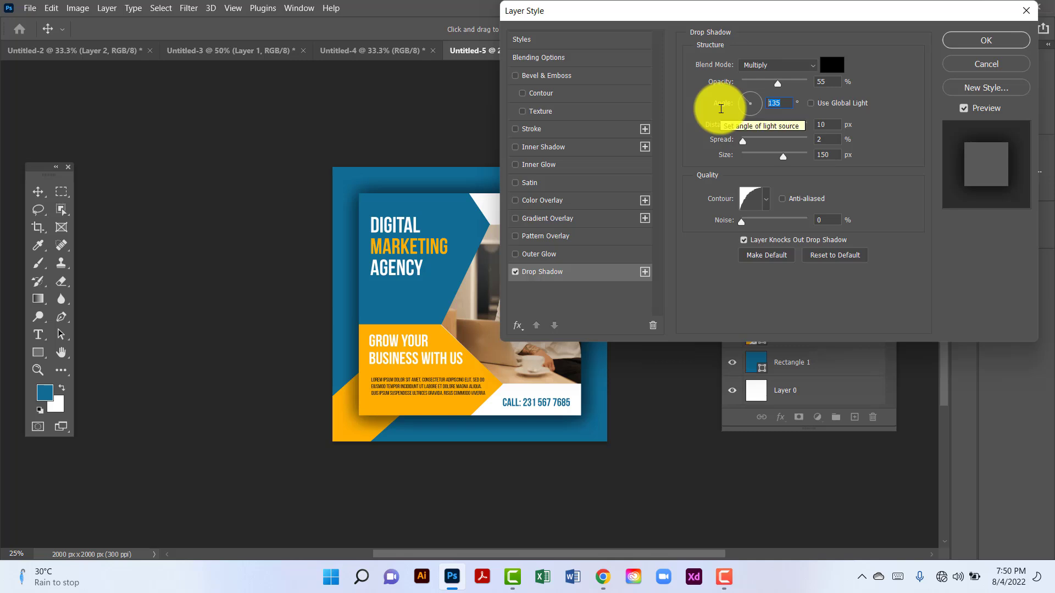
pyautogui.click(983, 42)
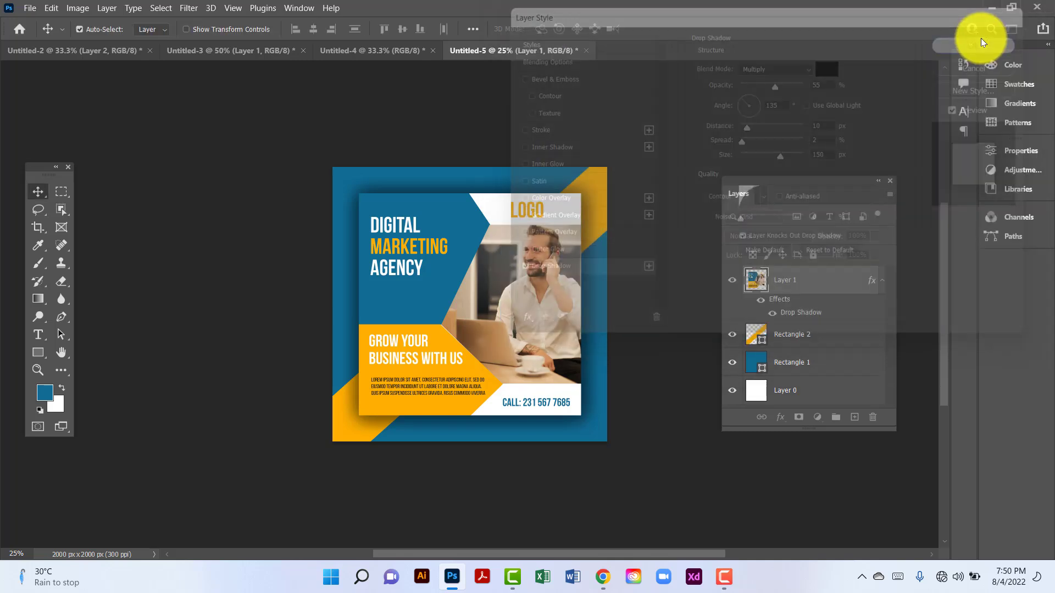